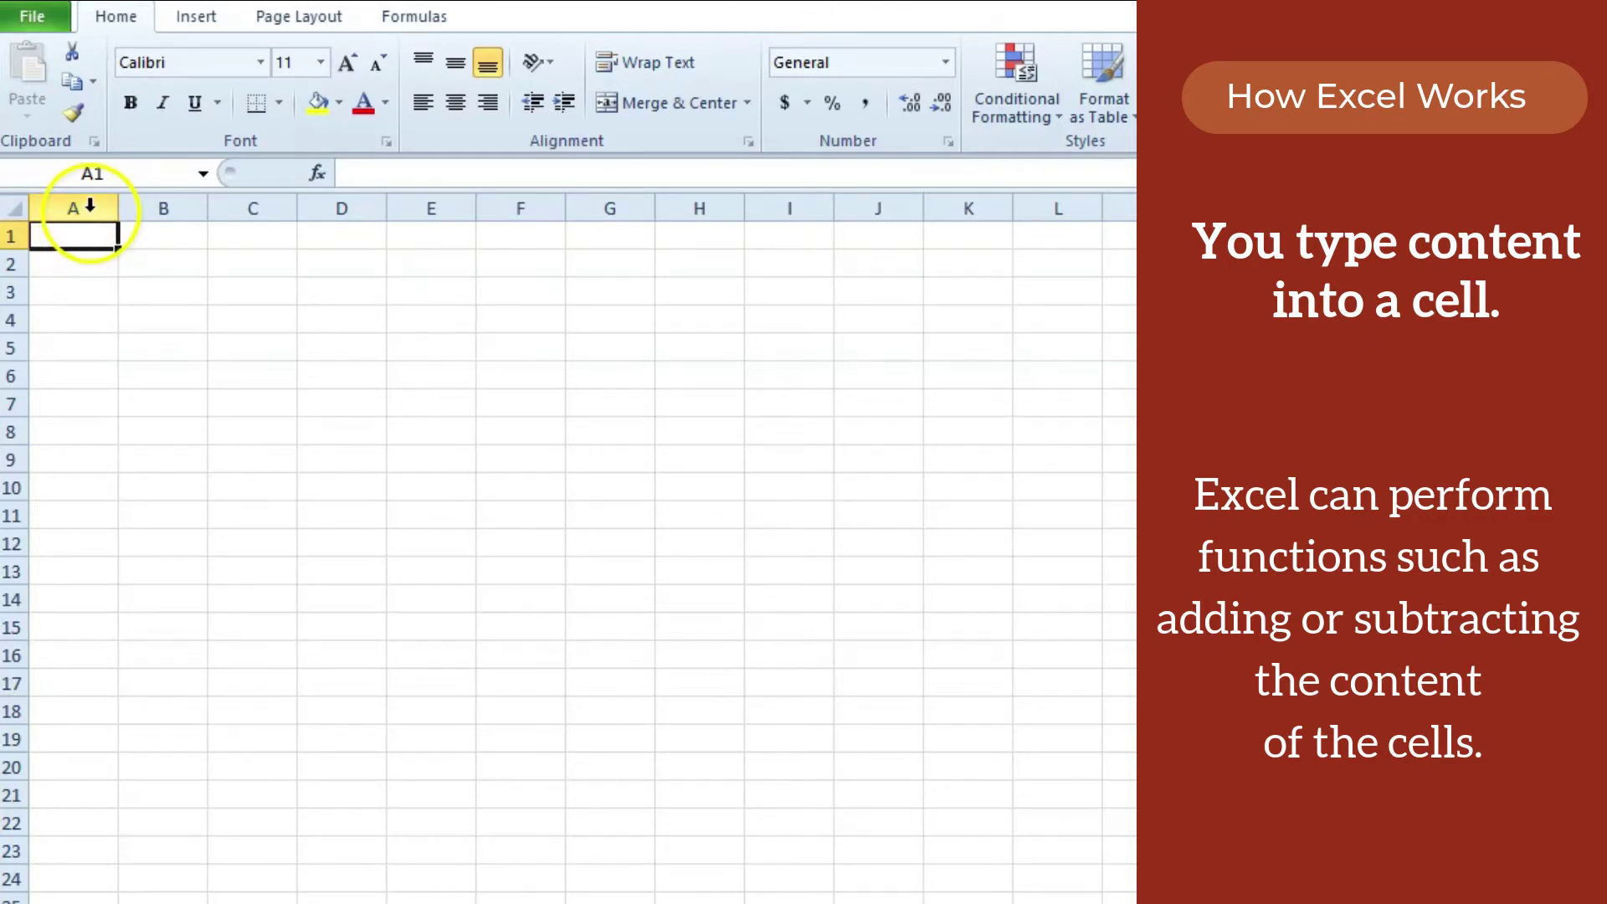
Step: Select column A, column B and column C one after another to show the sheet's columns
click(90, 208)
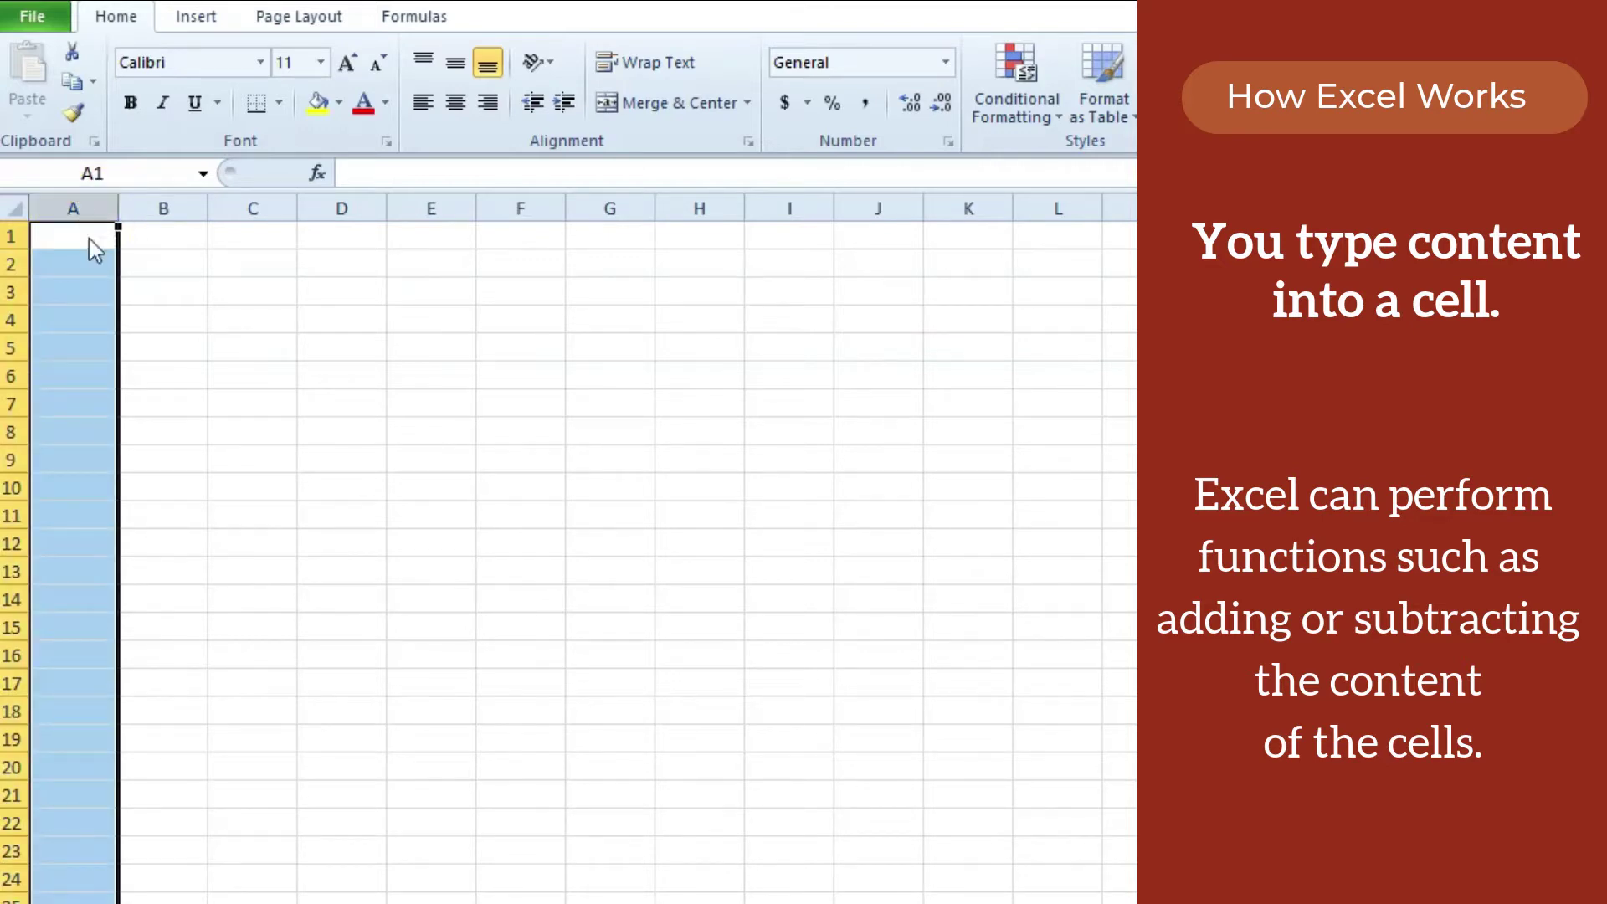
click(153, 207)
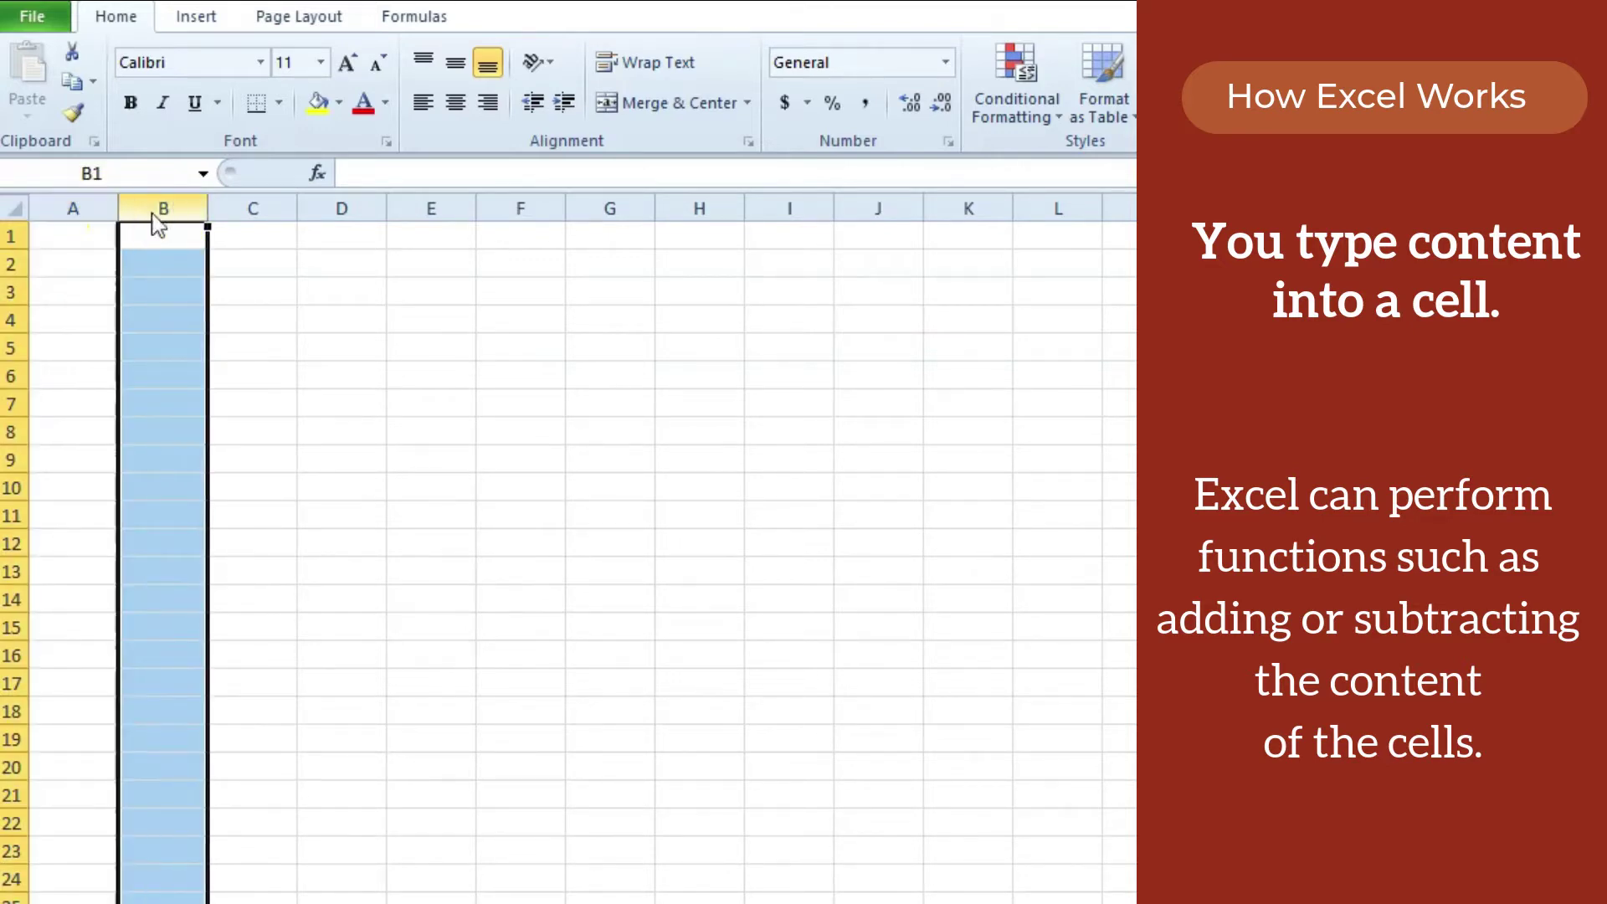
click(266, 195)
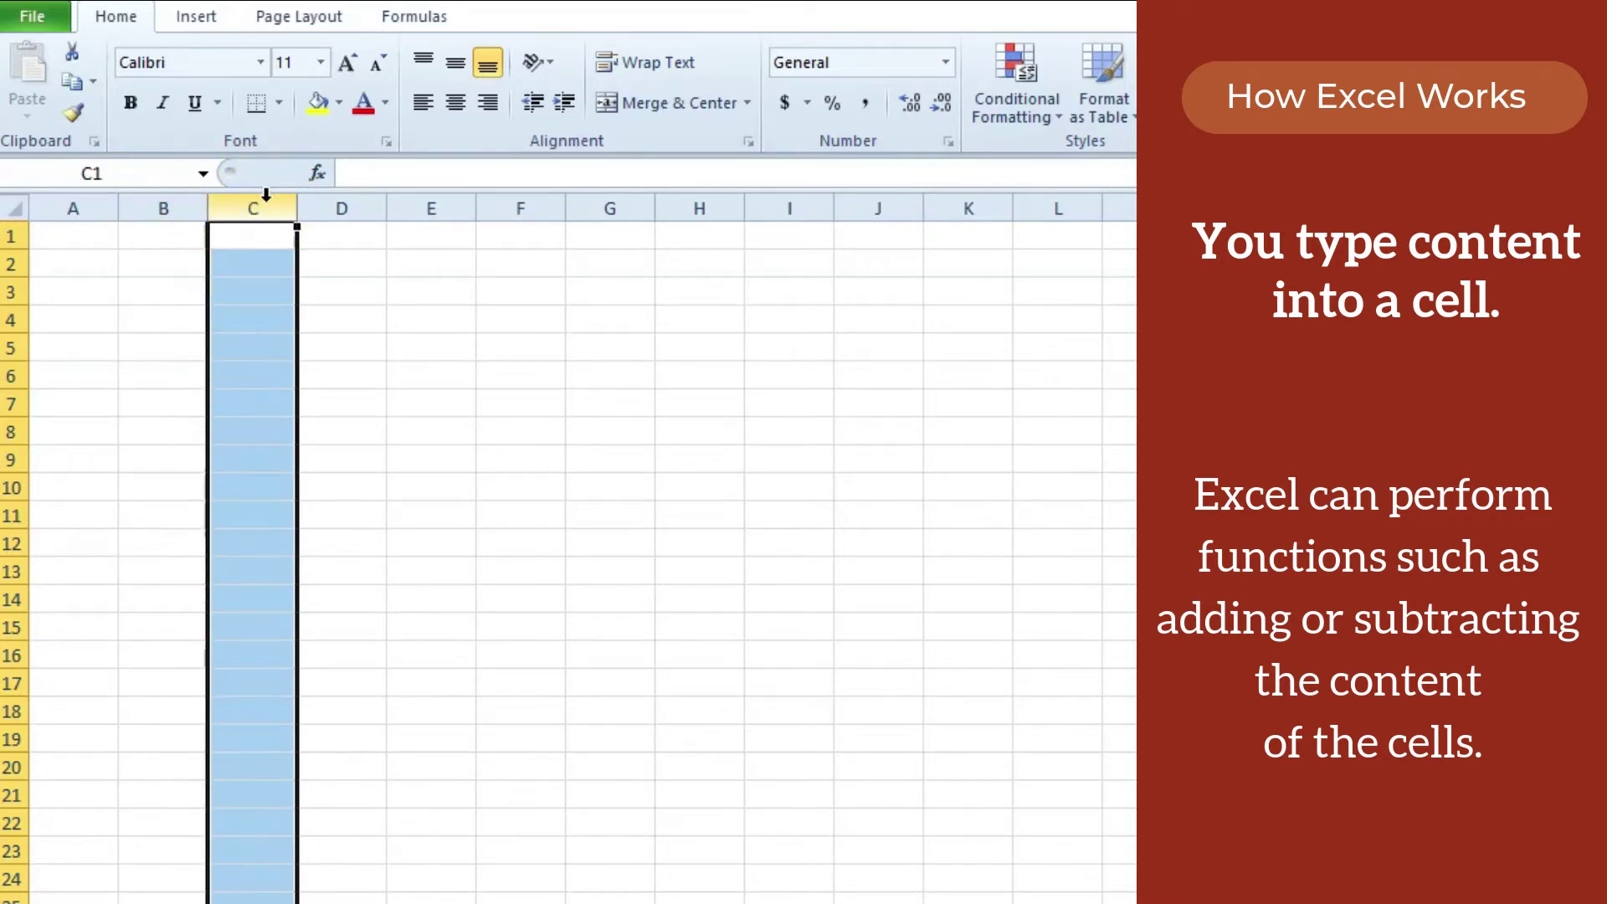
Step: Select rows 1, 2, 3 and 4 one after another to show the sheet's rows
click(42, 237)
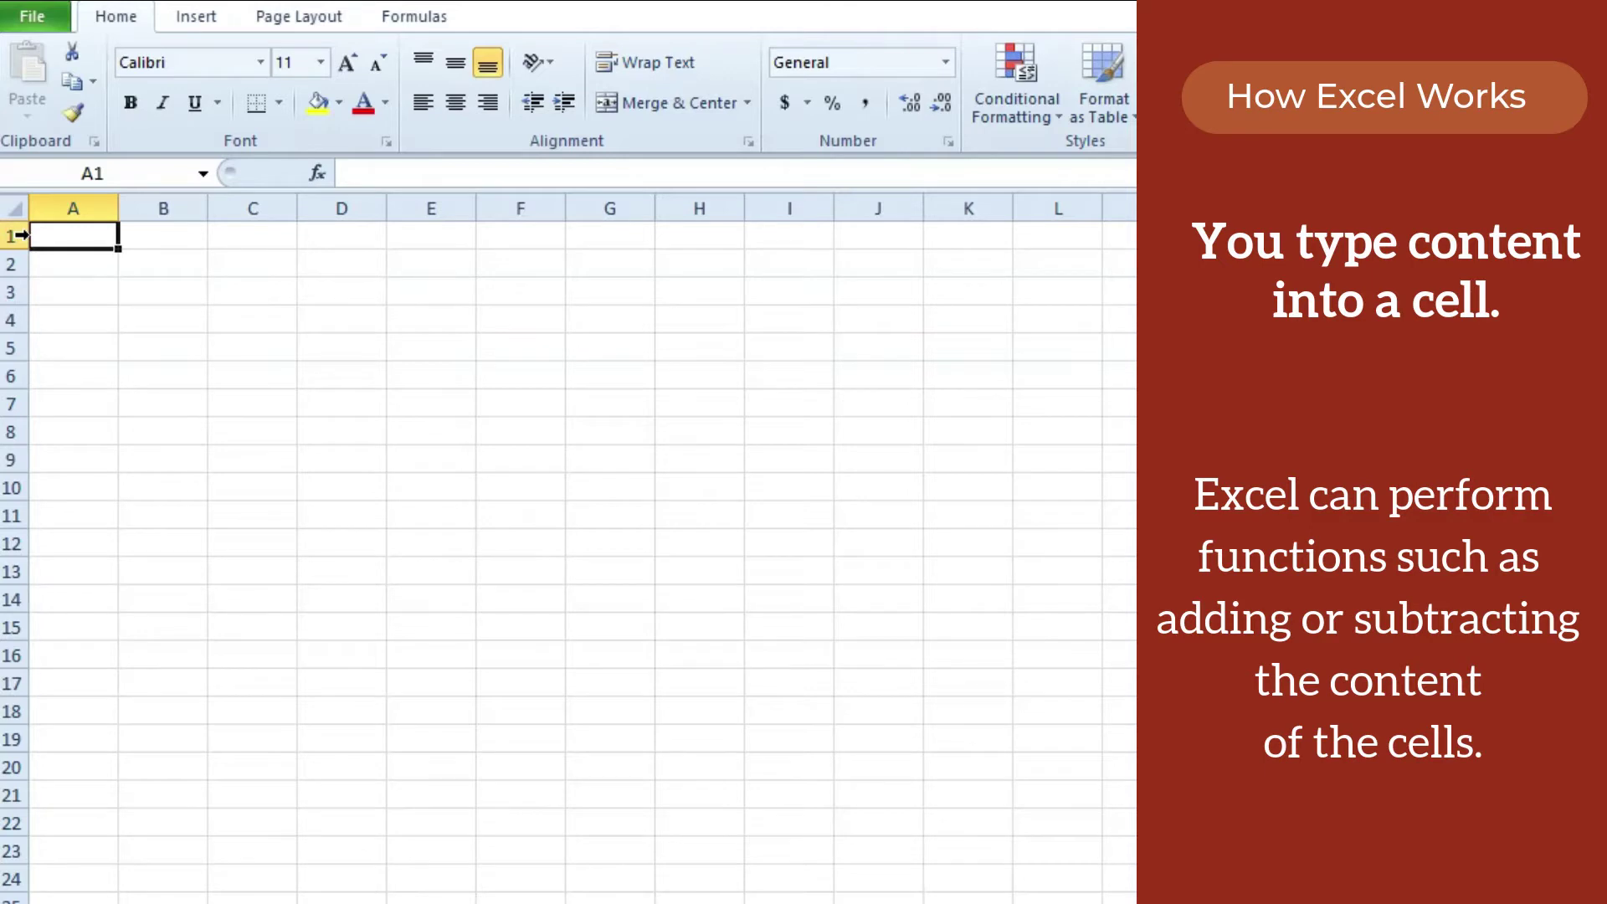
click(20, 235)
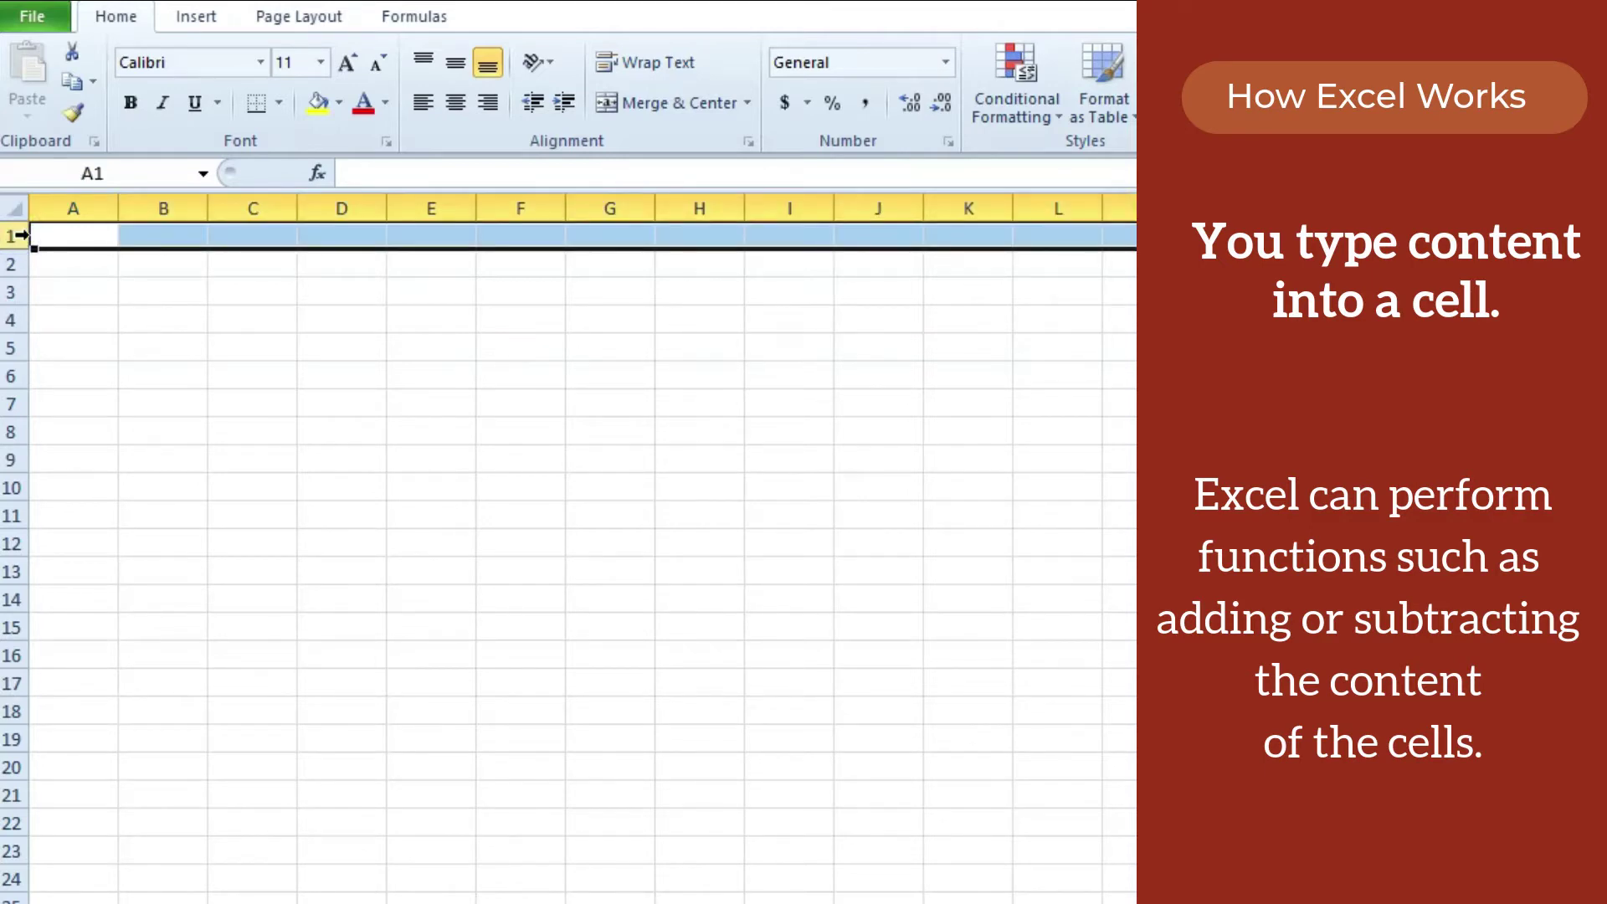
click(20, 266)
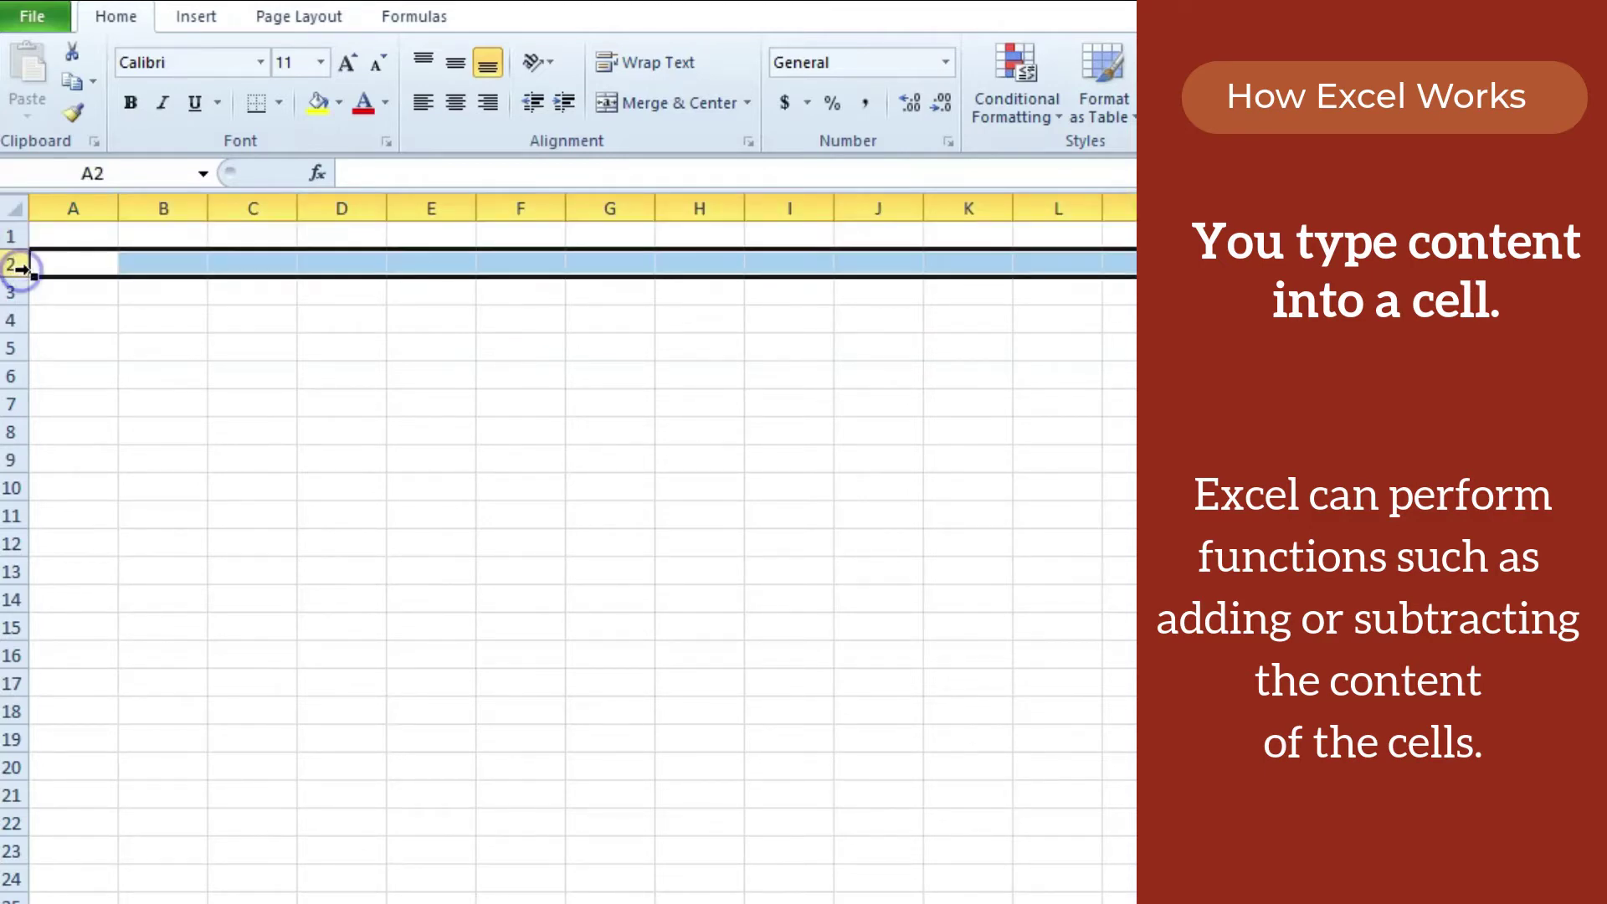
click(19, 293)
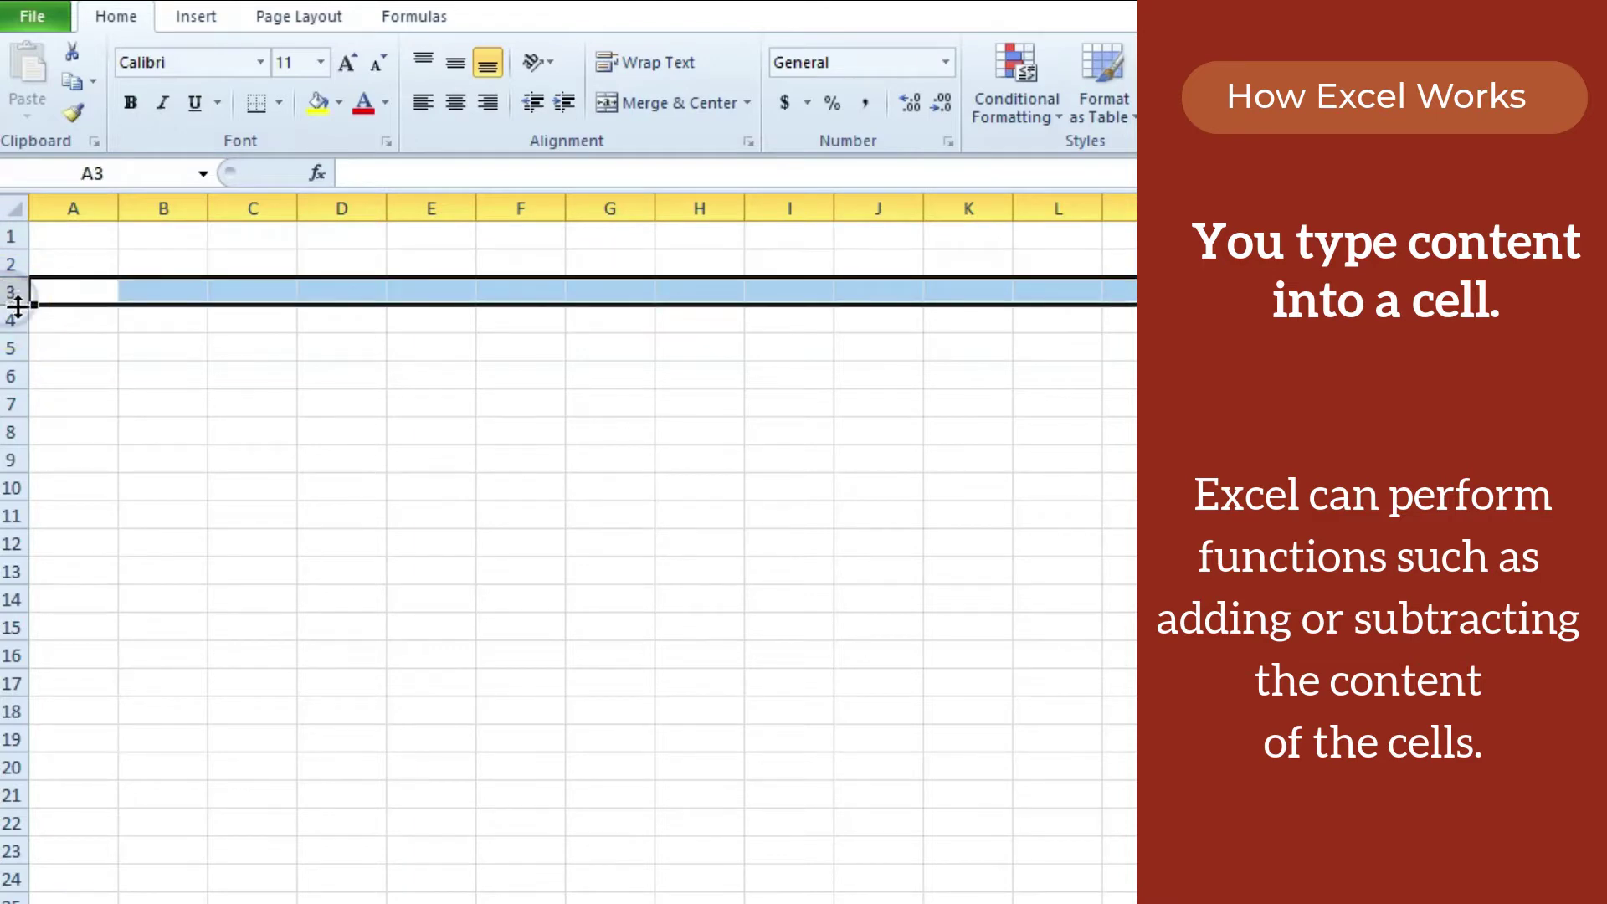
click(15, 318)
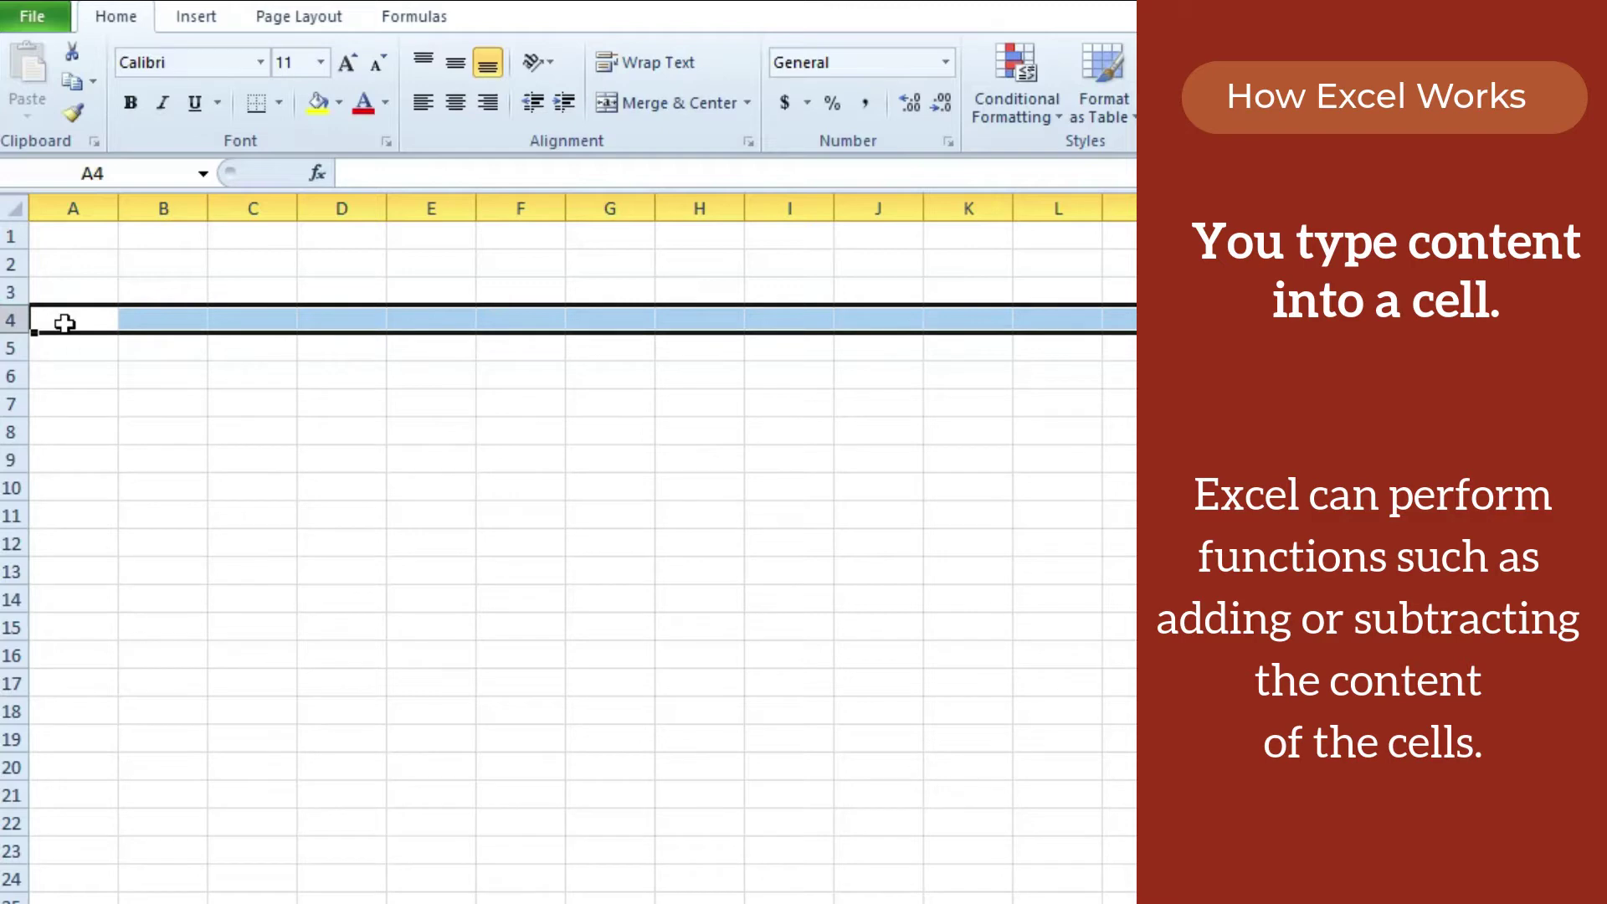
Step: Enter the text "apple" in cell A1 and reselect that cell
click(89, 235)
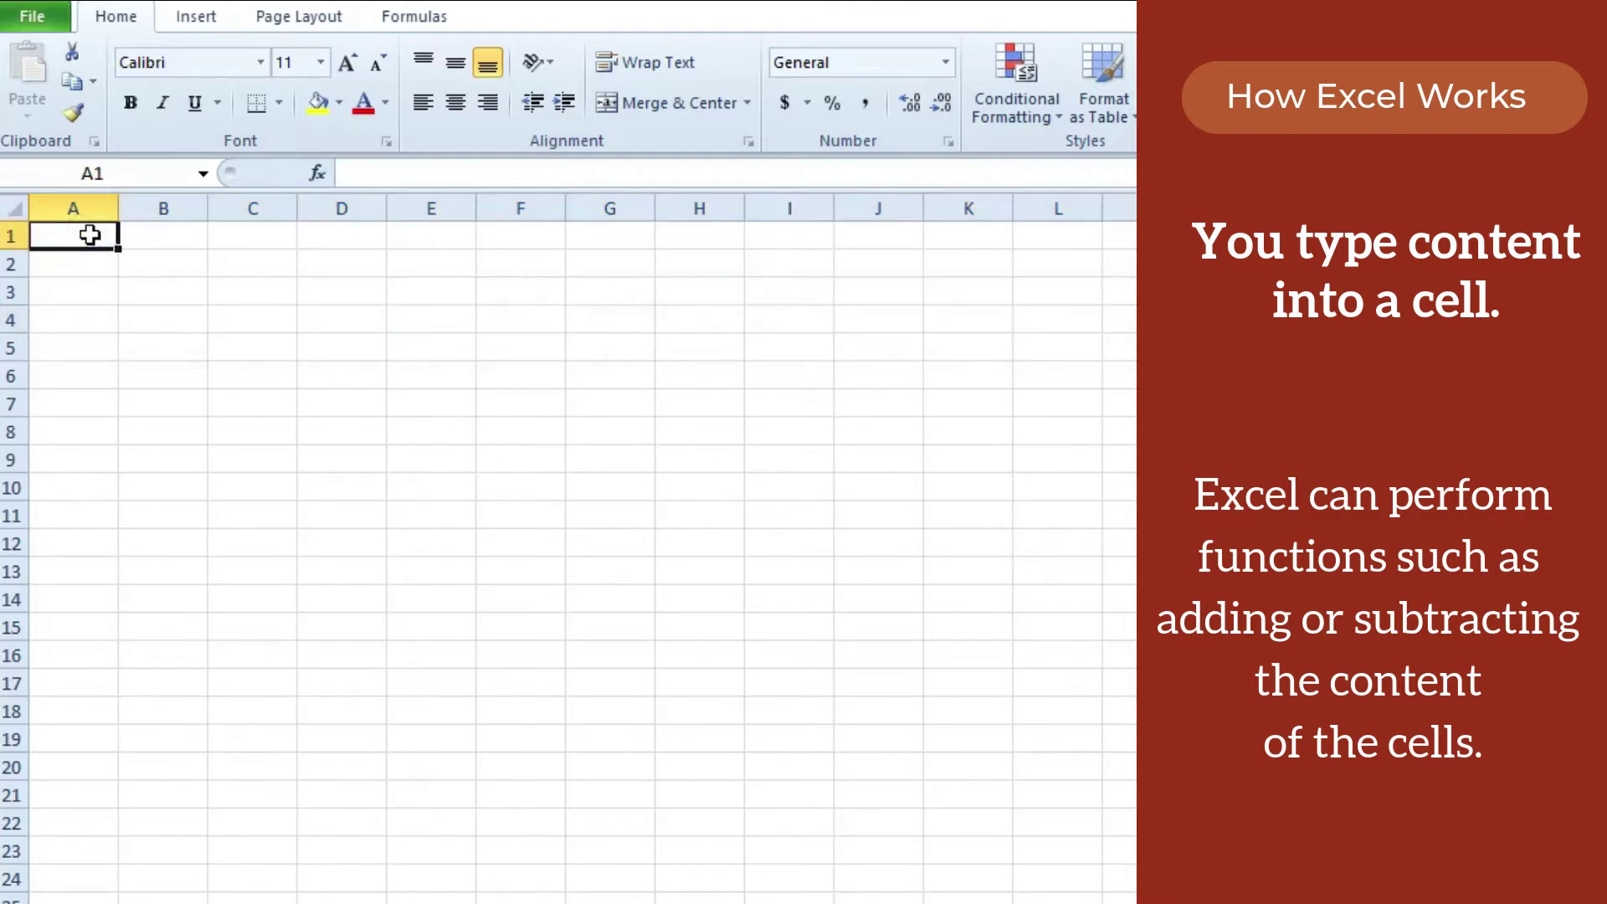
click(105, 245)
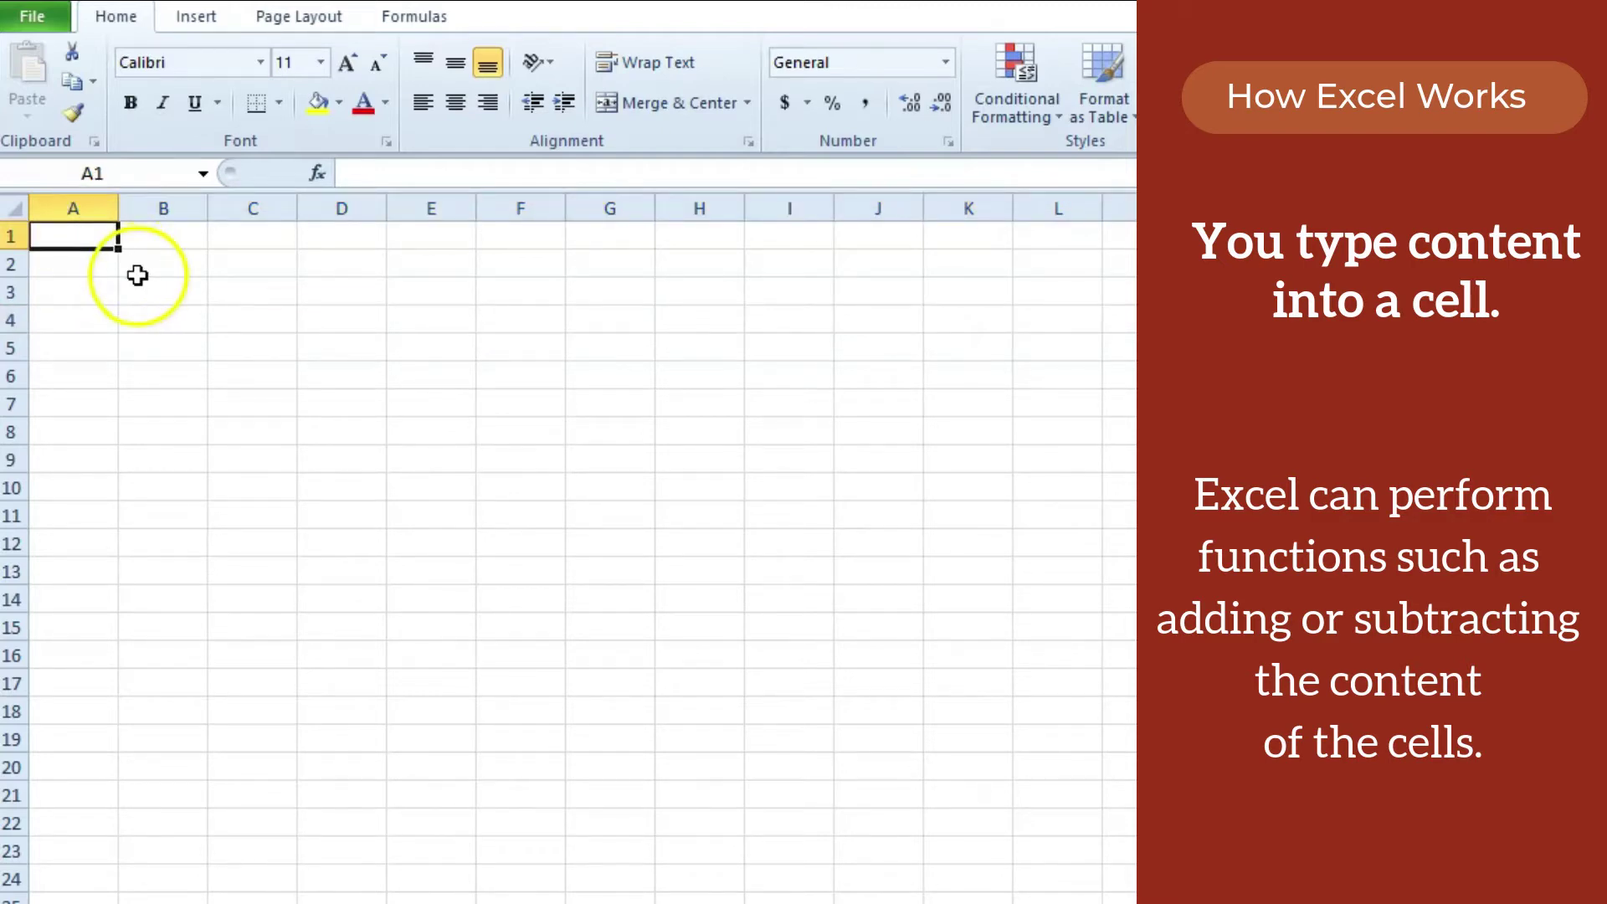
text(apple)
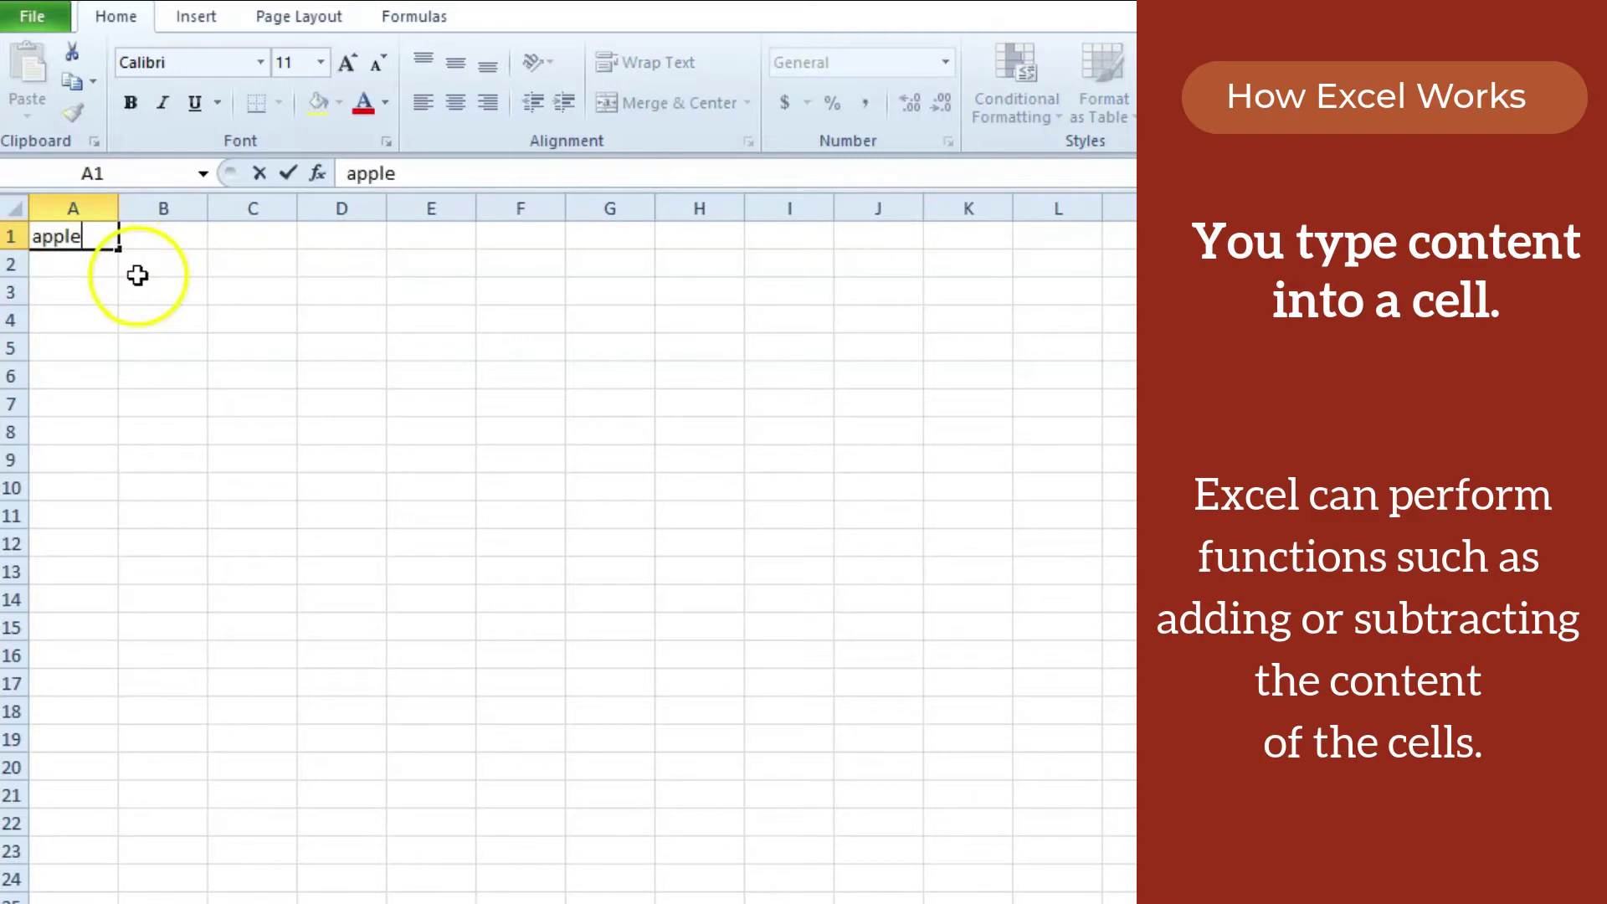
key(Return)
click(88, 237)
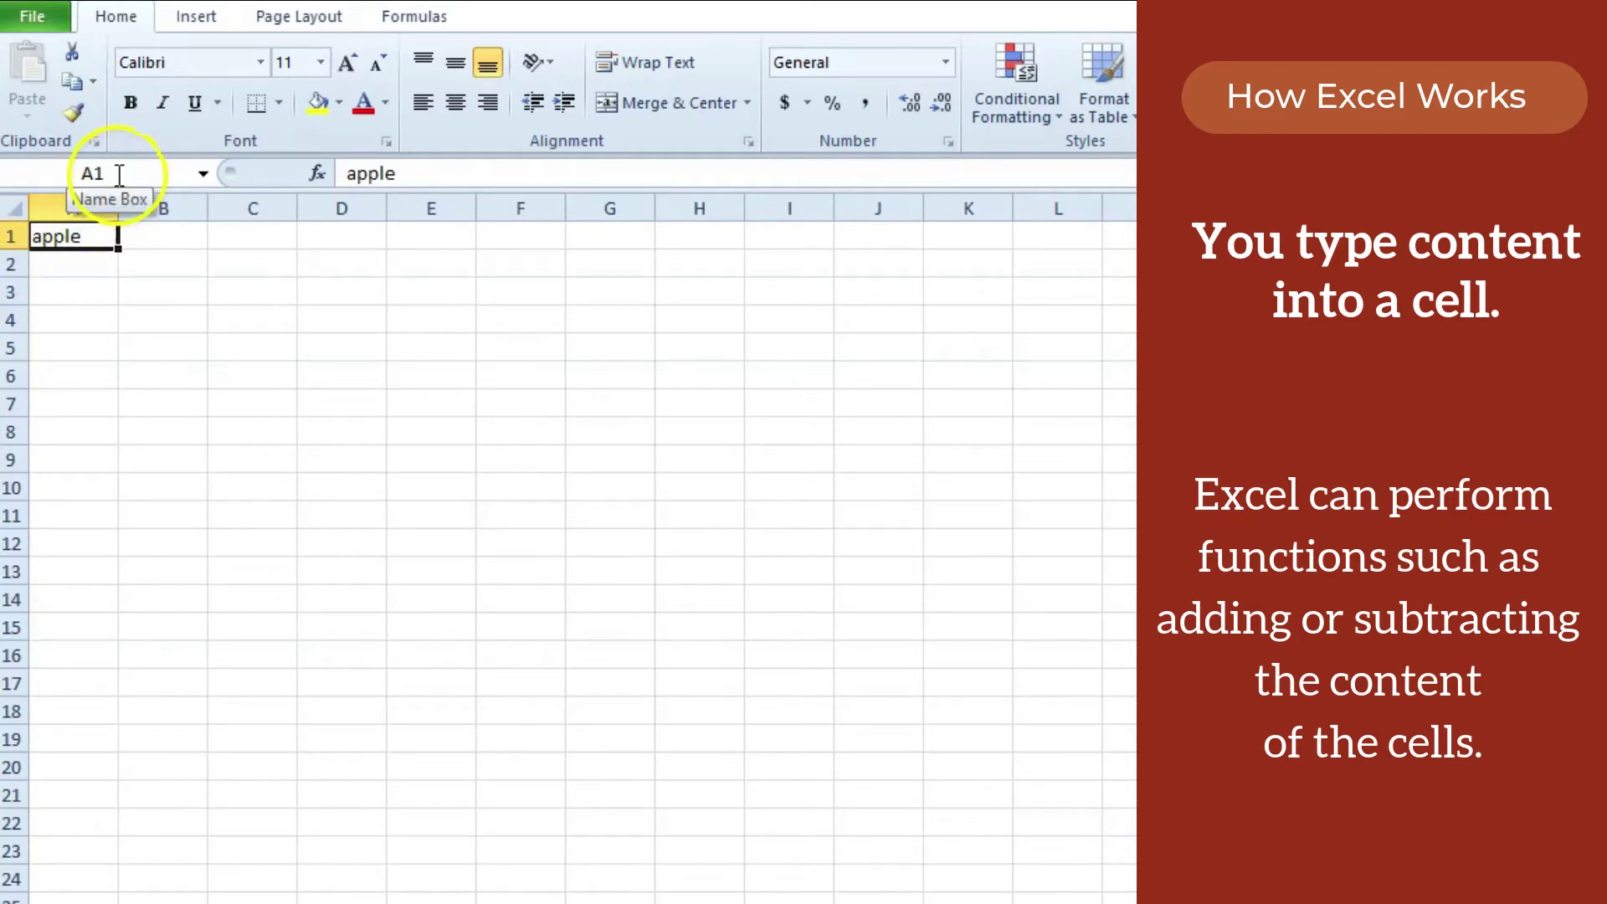
Step: Enter the number 1997 in cell D2
click(358, 265)
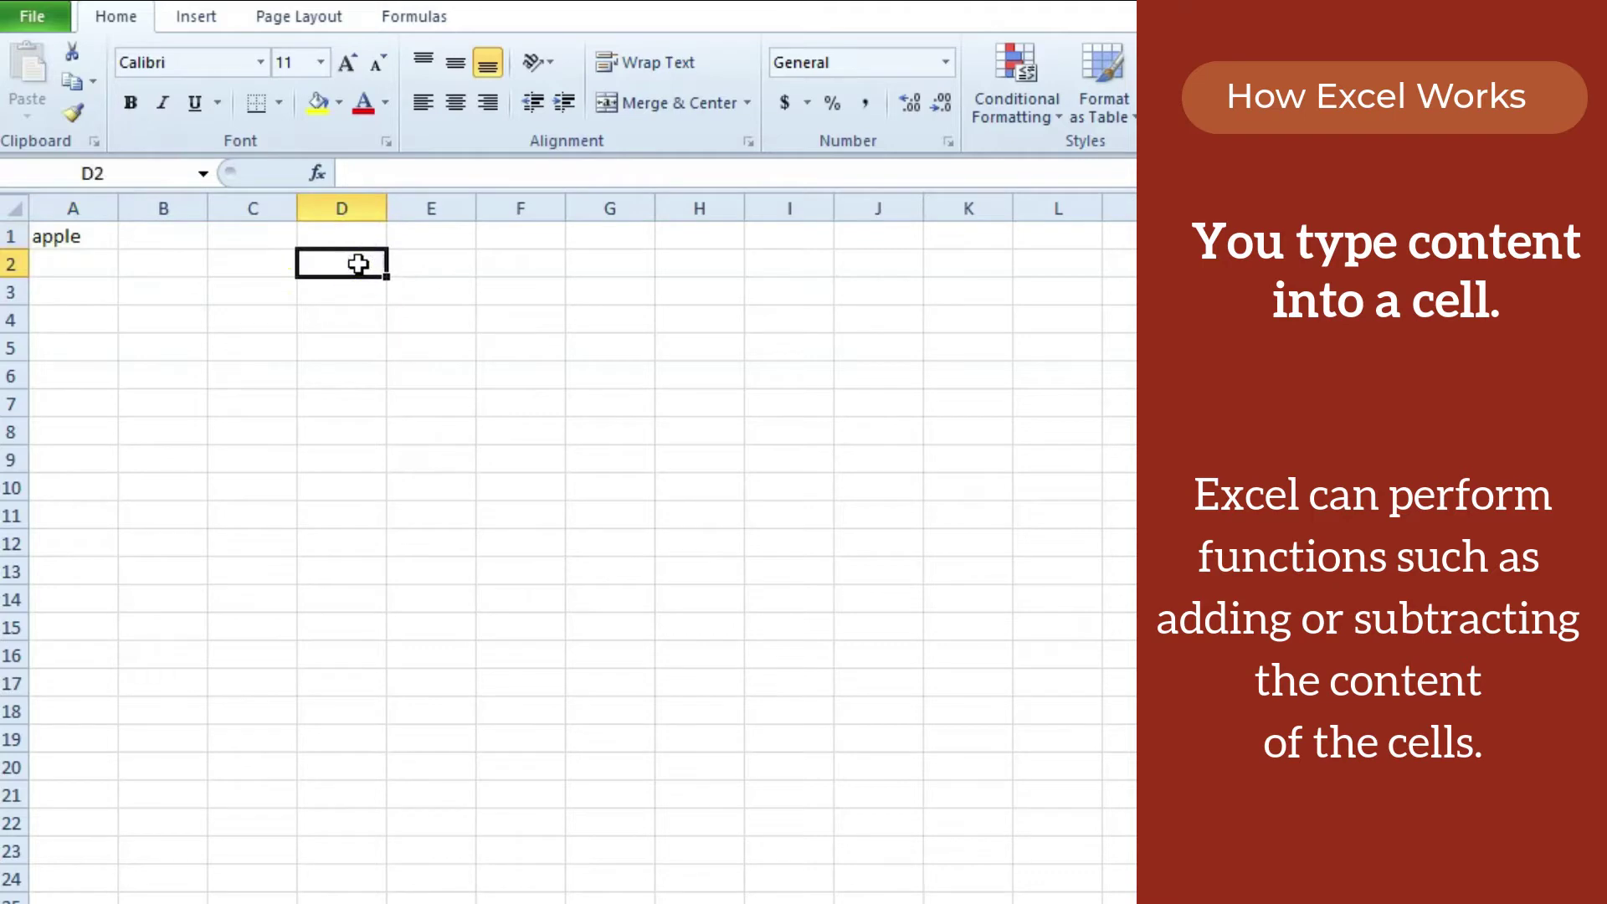
text(199)
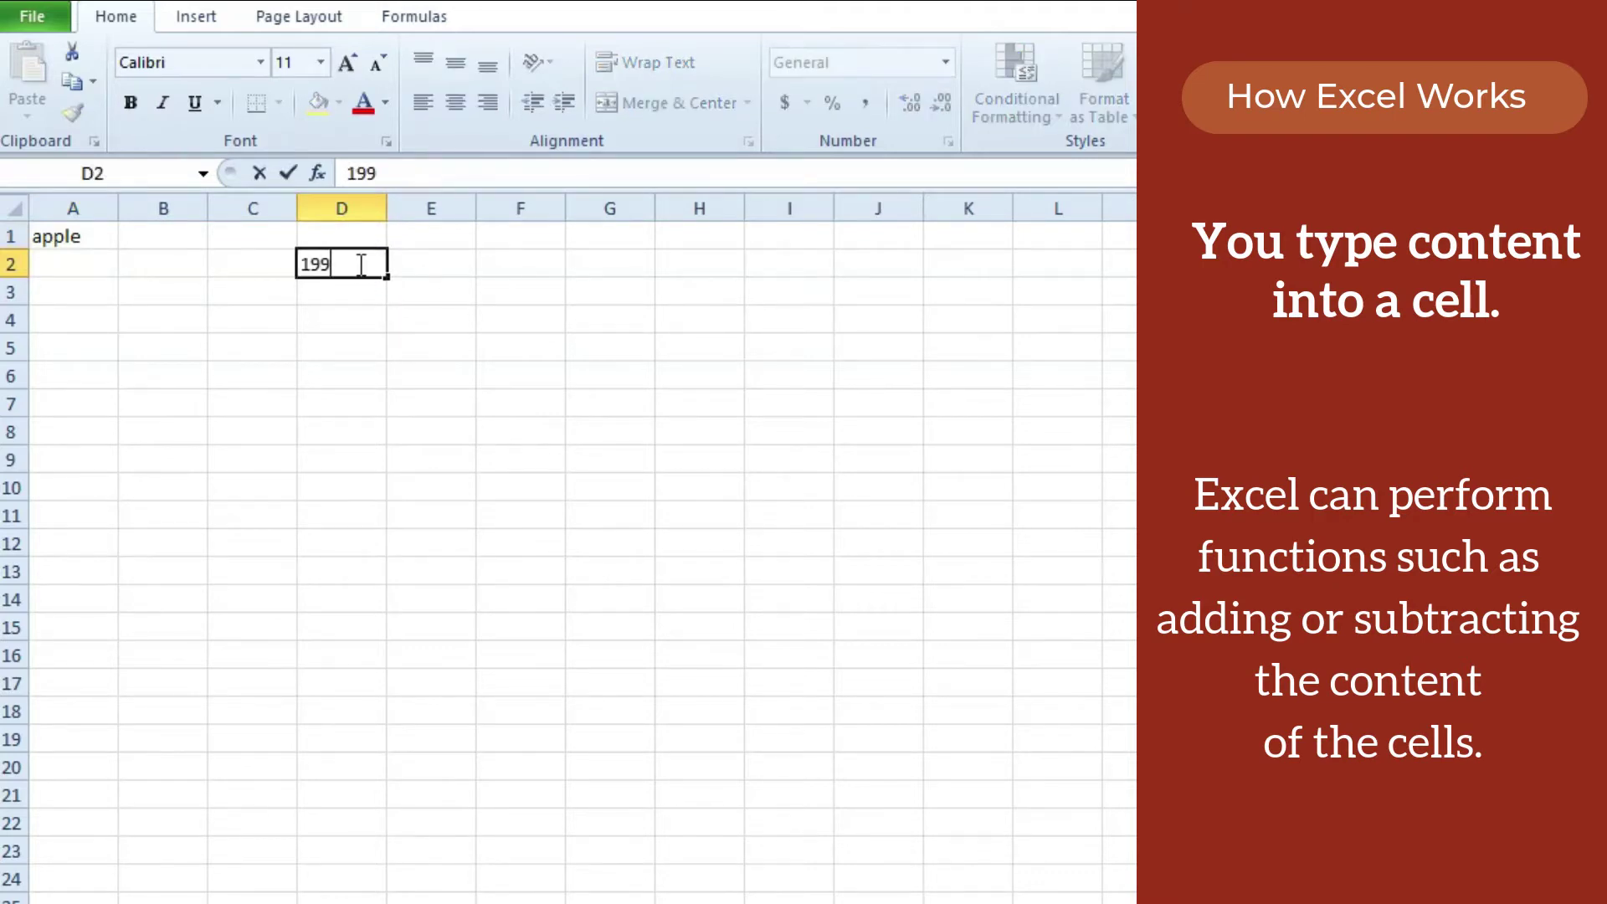
text(7)
key(Return)
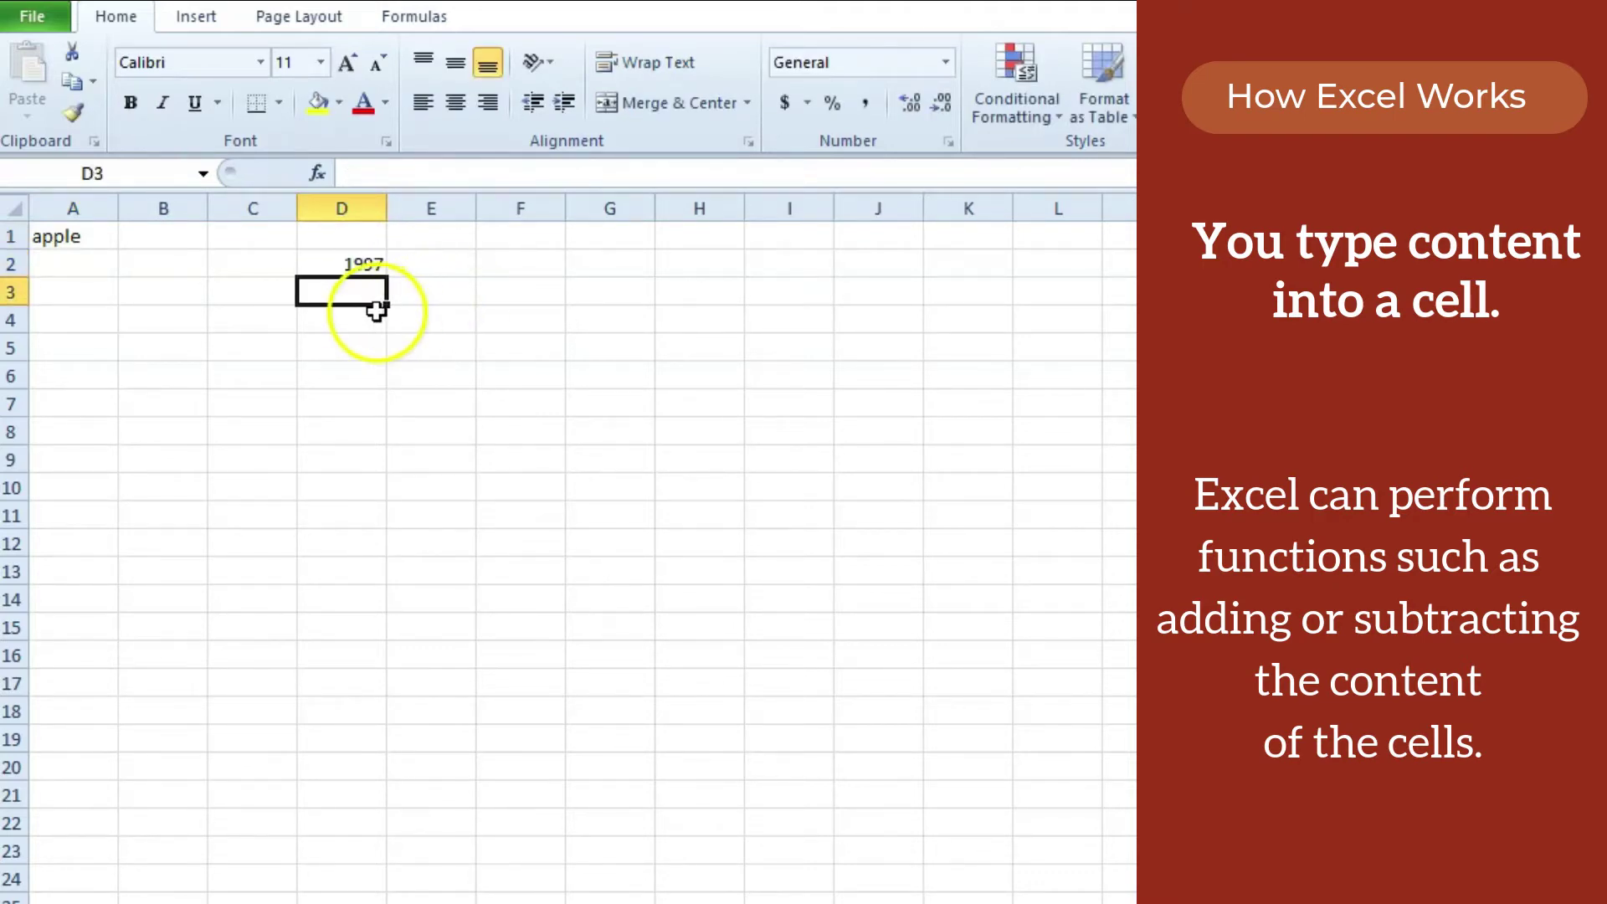
Step: Clear the contents of the range containing the entries in cells A1 and D2
click(371, 264)
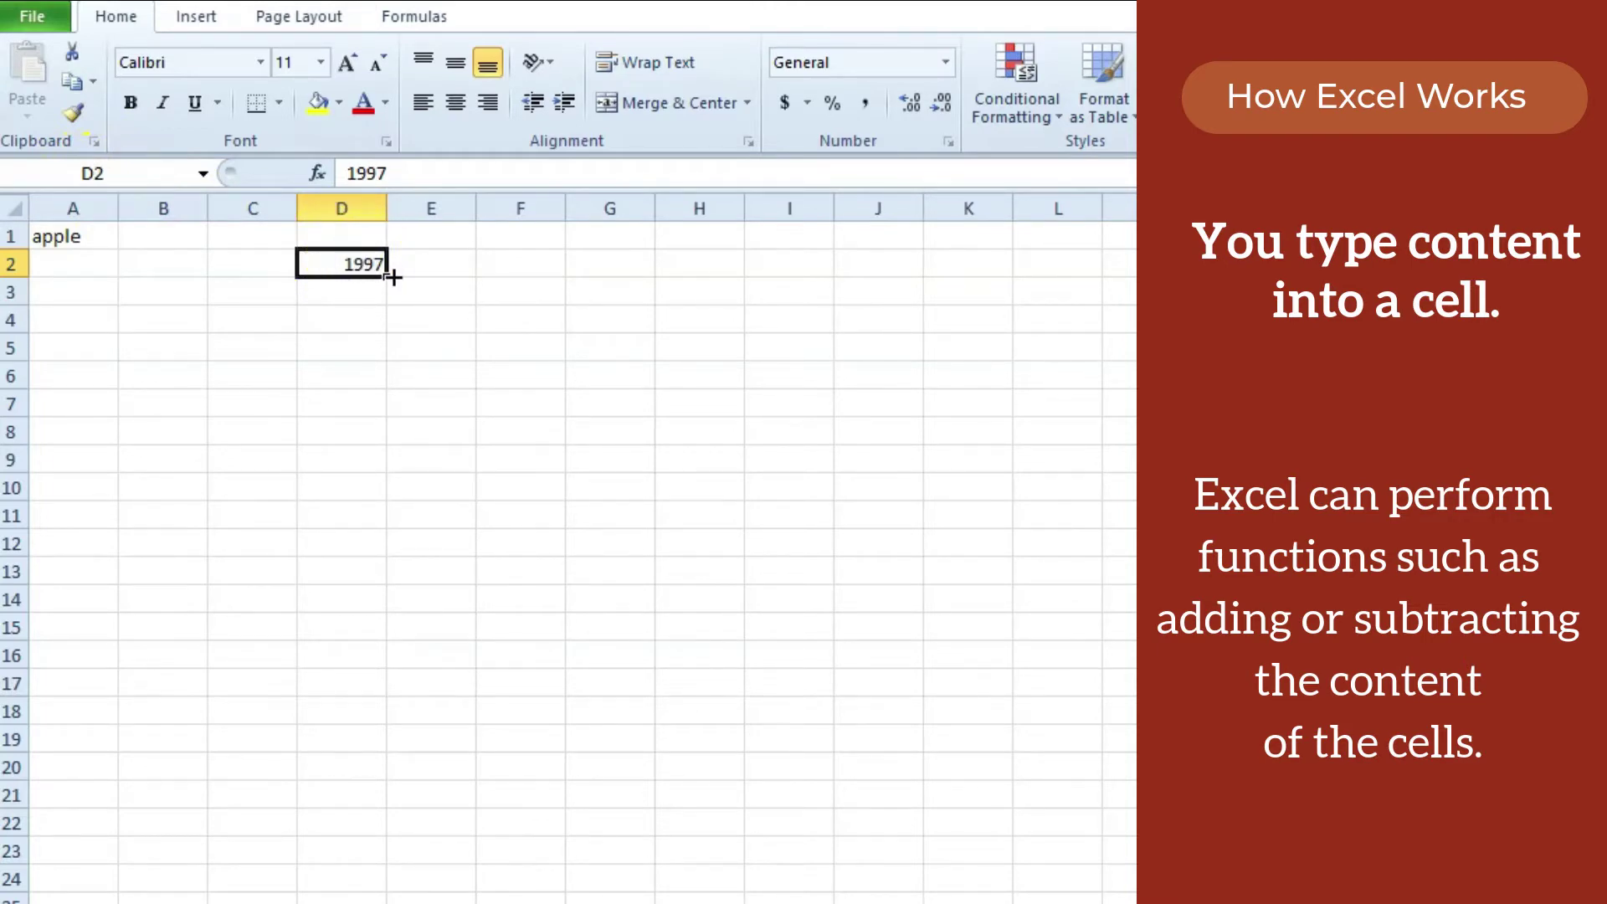
drag(79, 235, 381, 277)
key(Delete)
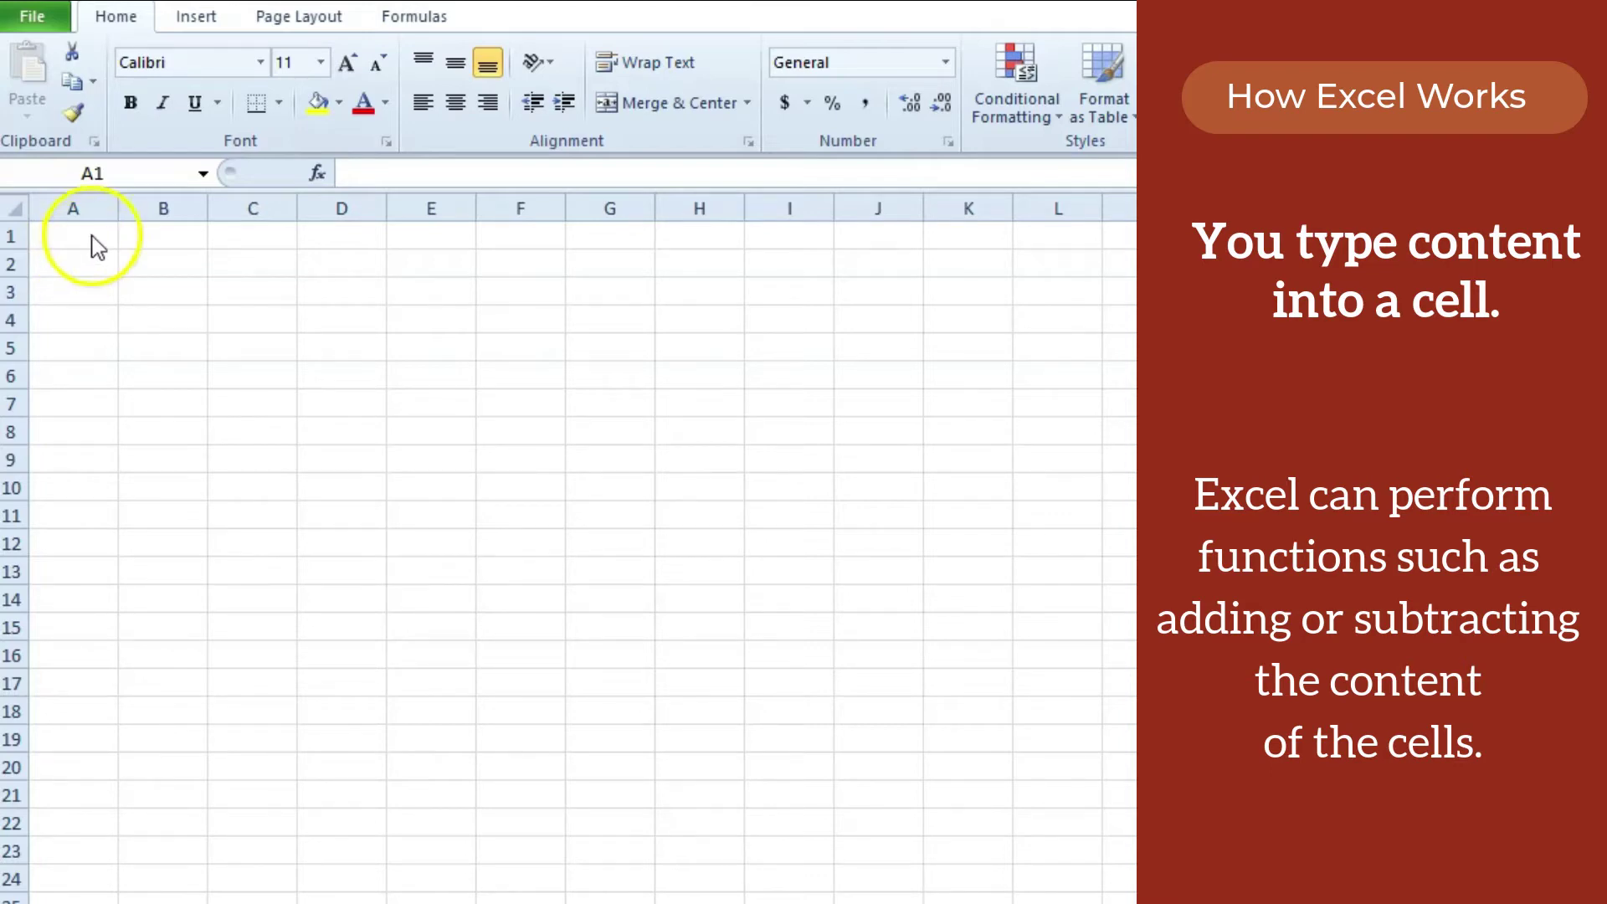
Step: Enter the numbers 5, 6, 7 and 8 down column A in cells A1 to A4
click(91, 235)
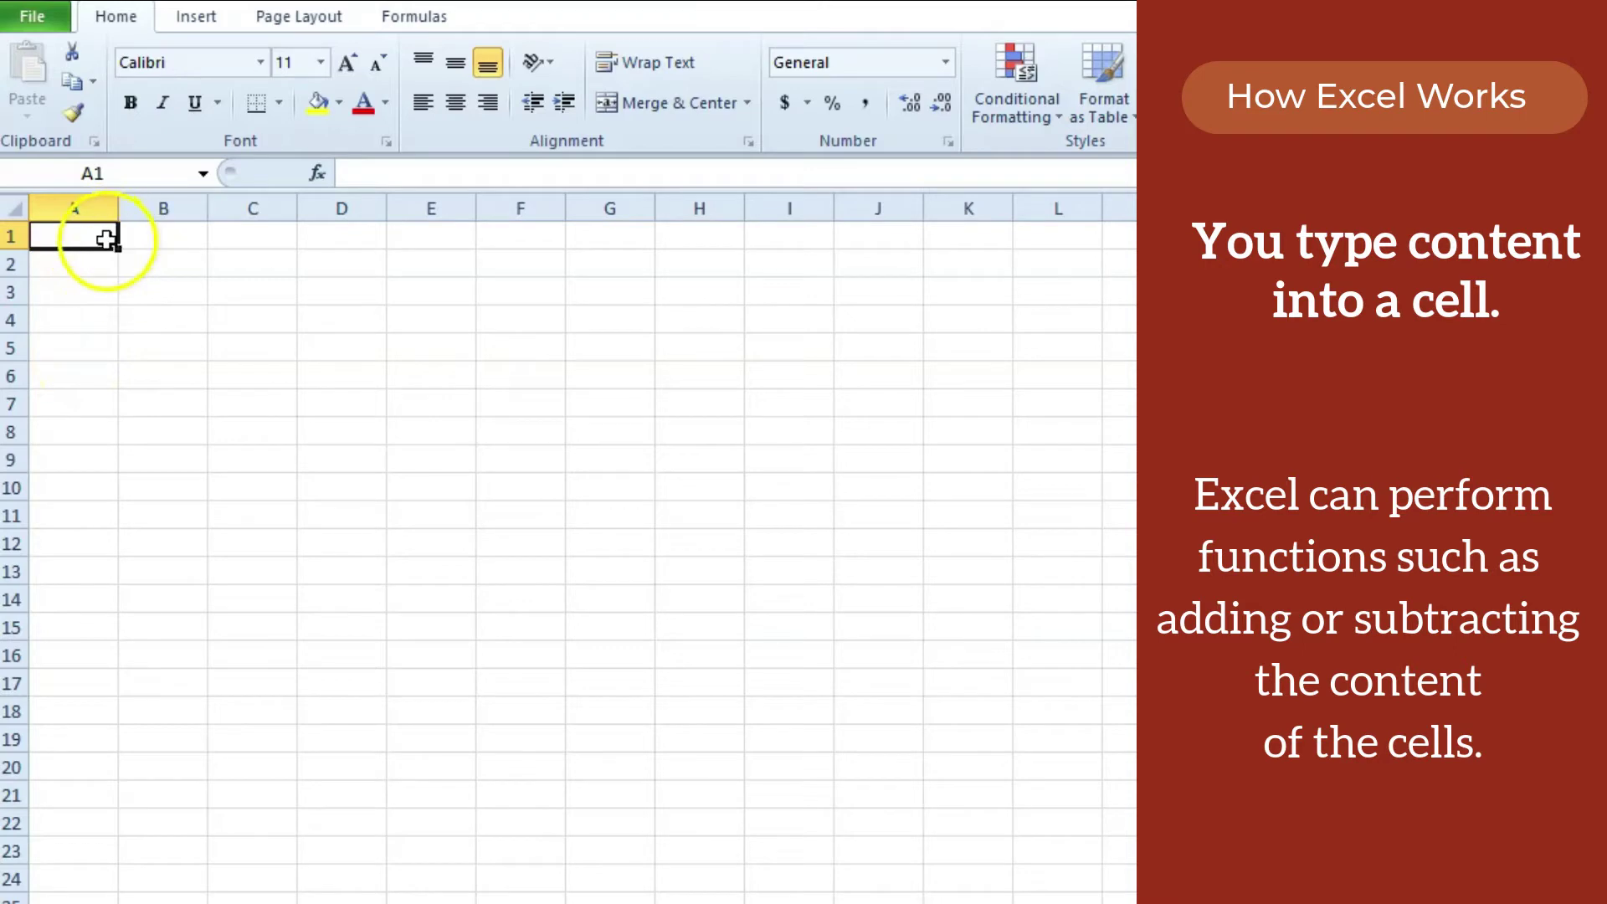
text(5)
key(Return)
text(6)
key(Return)
text(7)
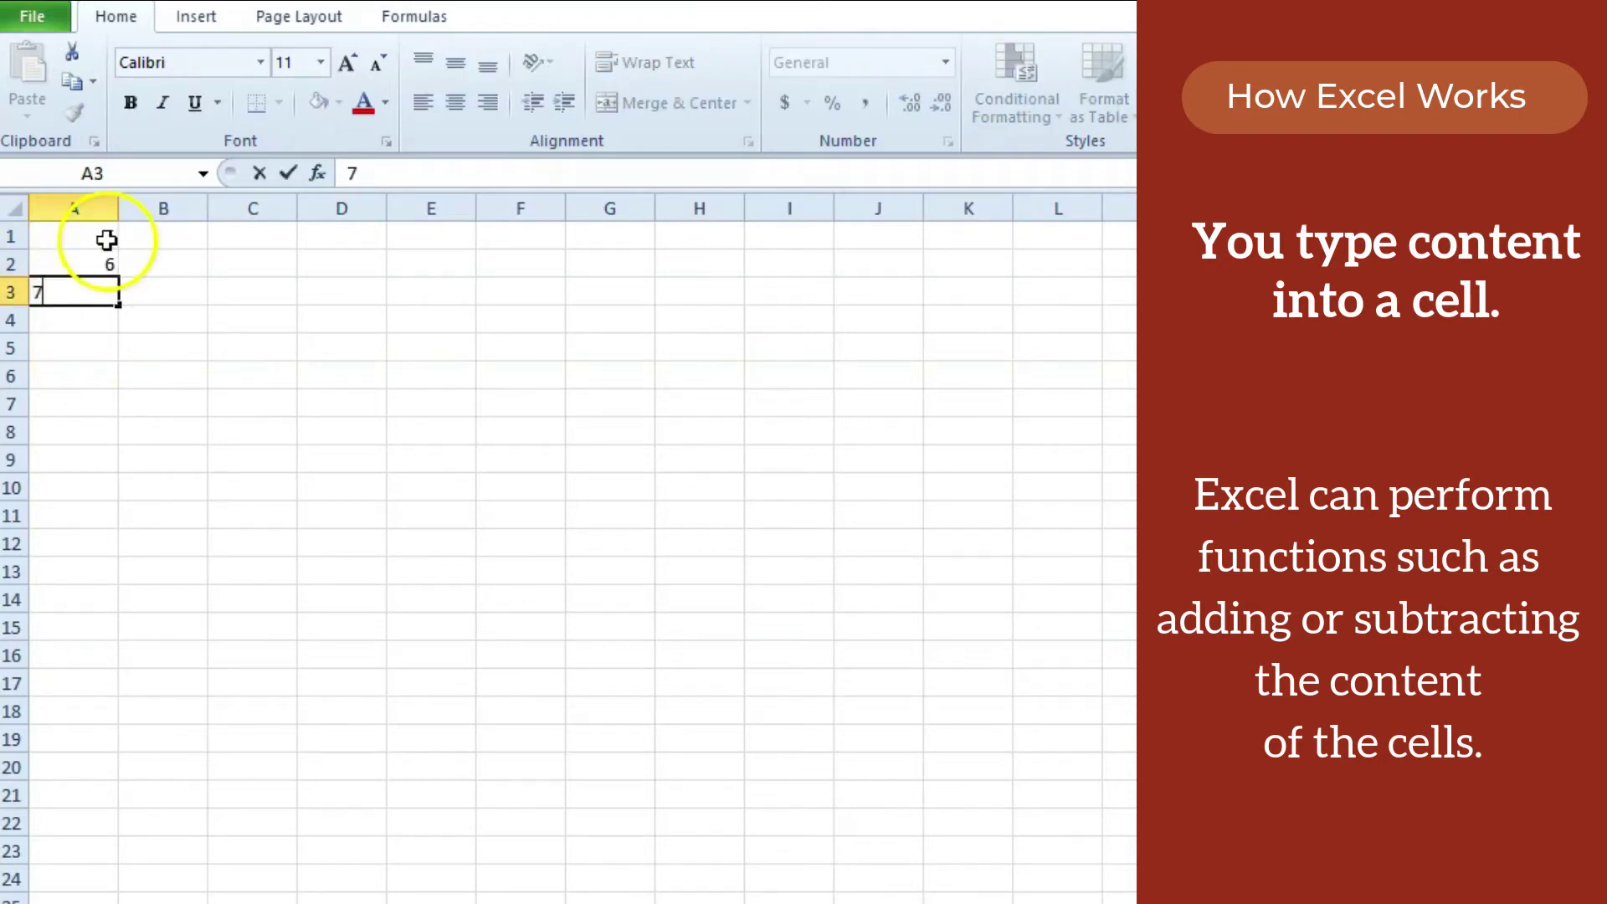
key(Return)
text(8)
key(Return)
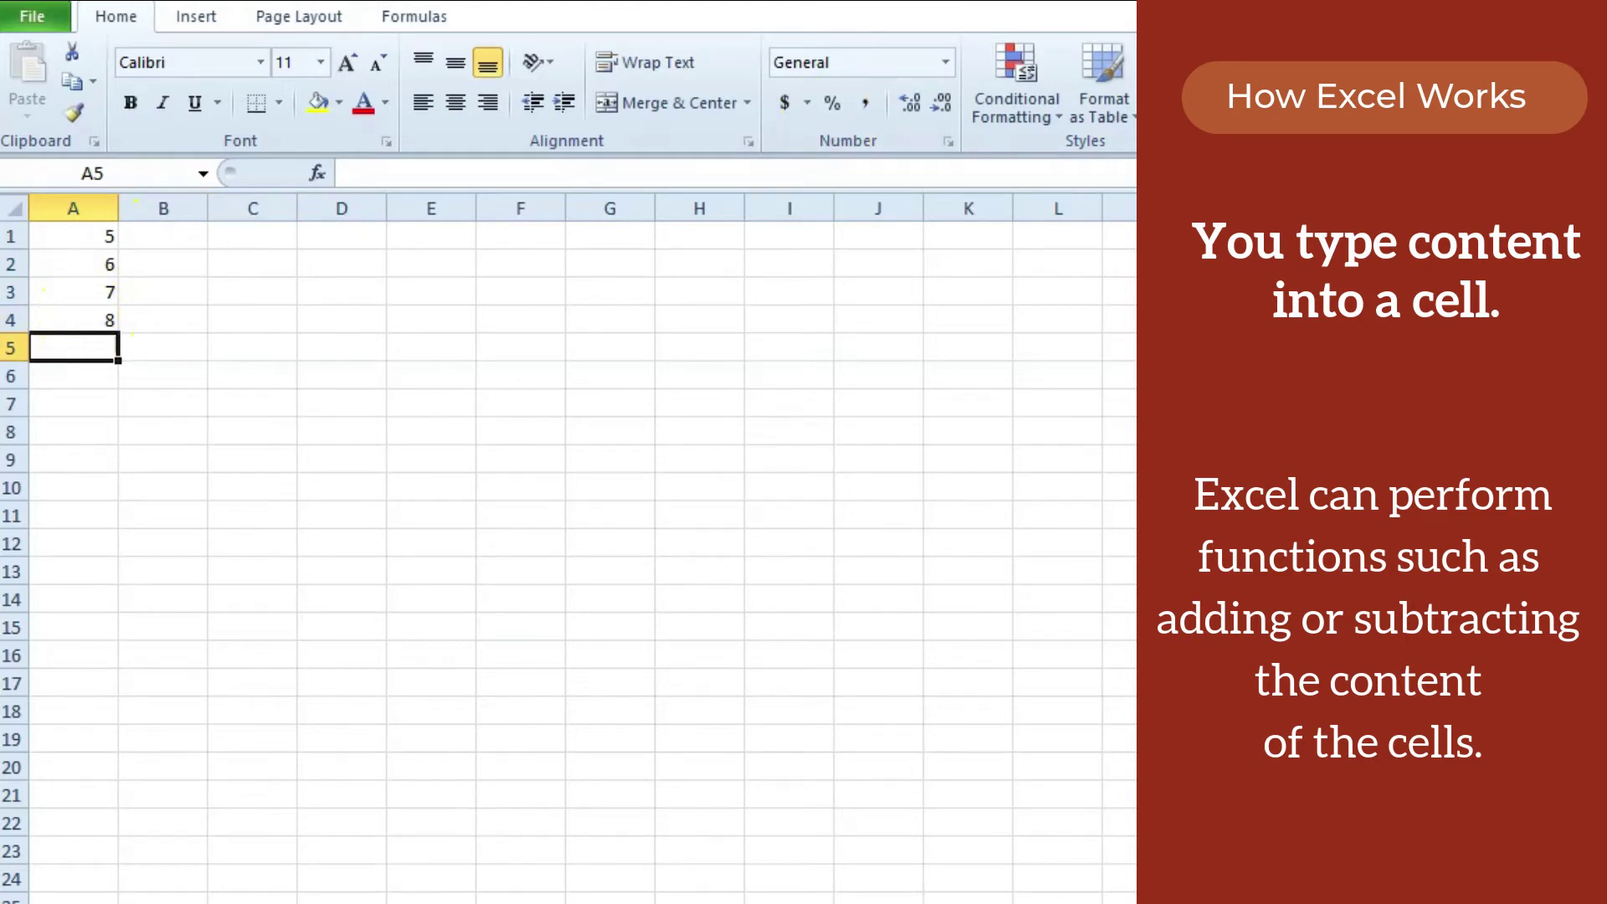
Step: Add the formula =SUM(A1:A4) in cell A5 with AutoSum and reselect that cell
key(alt+equal)
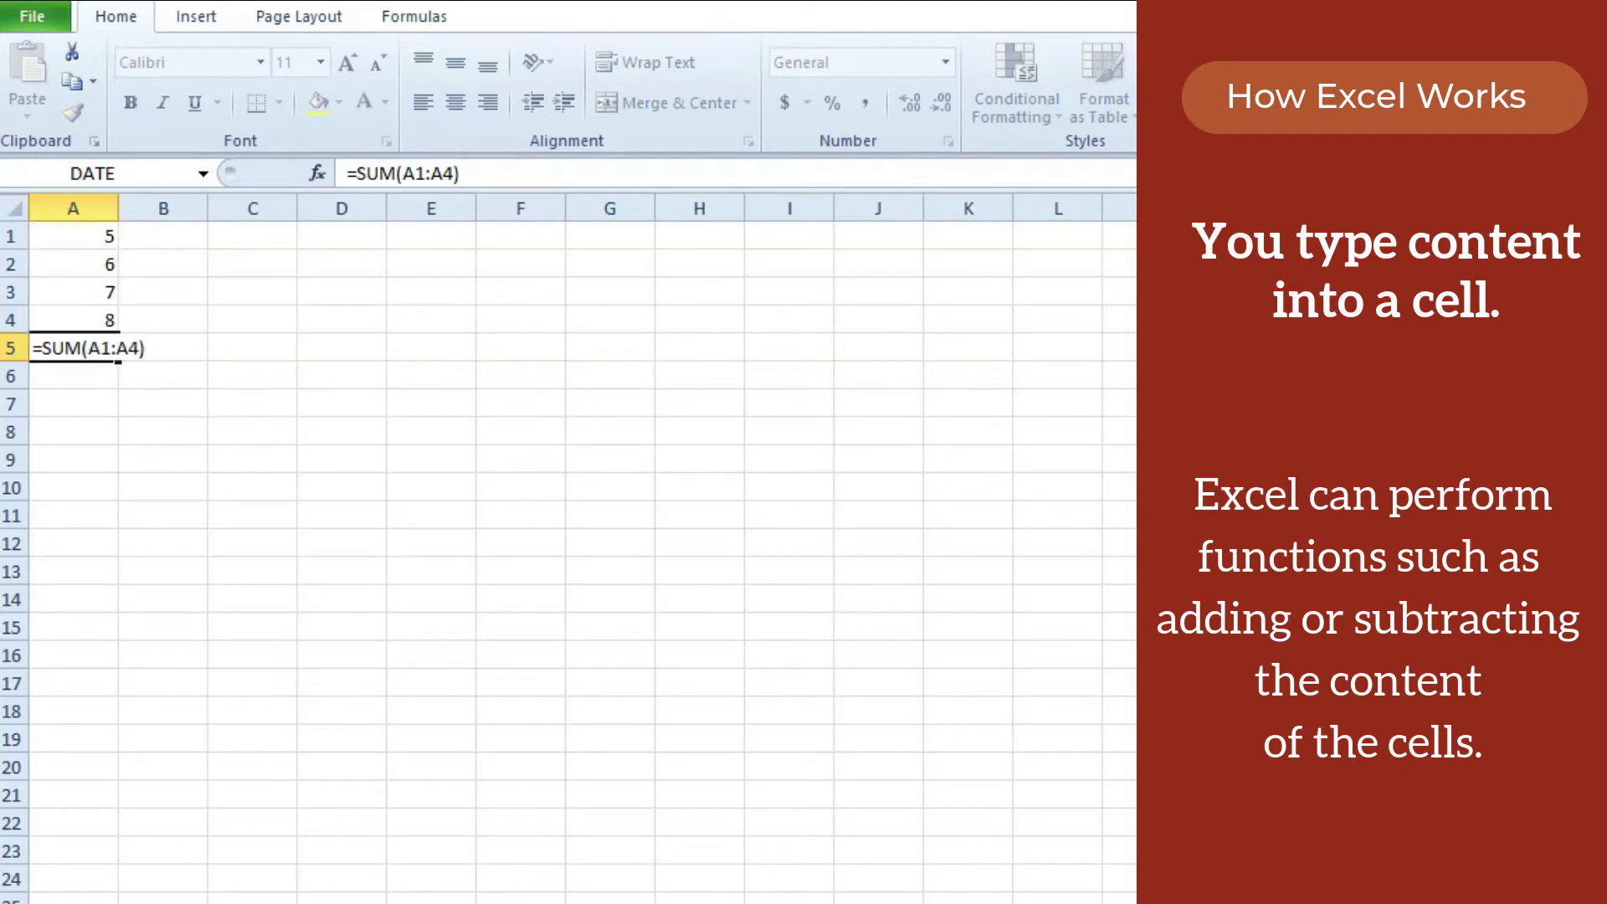
key(Return)
click(74, 340)
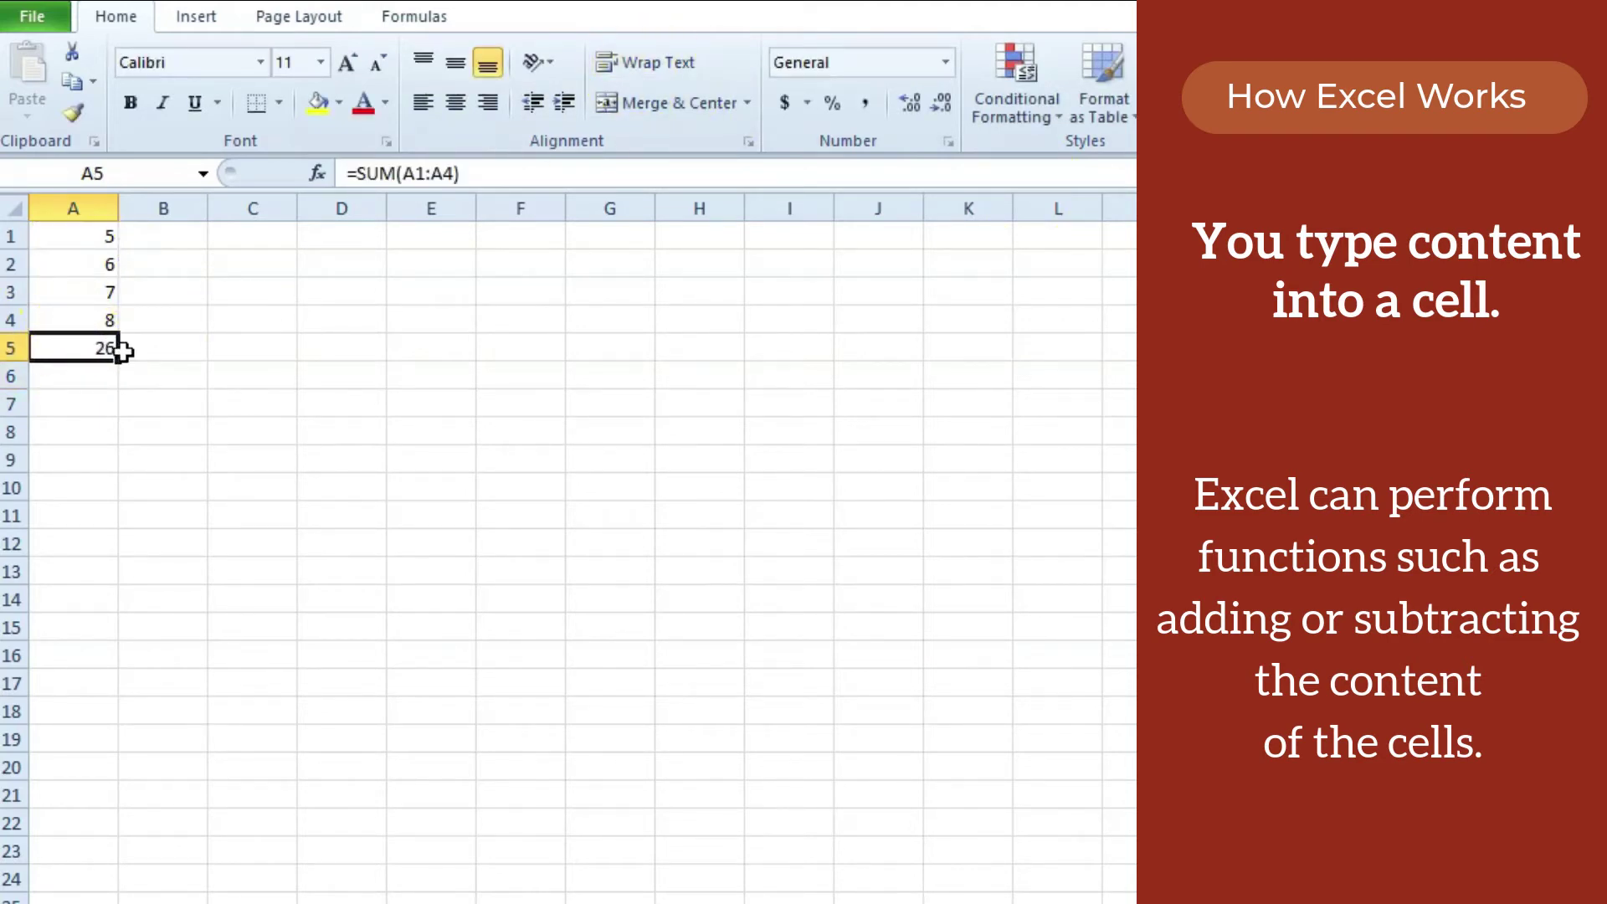
Step: Clear the numbers and the sum formula from cells A1 to A6
drag(94, 233, 117, 370)
key(Delete)
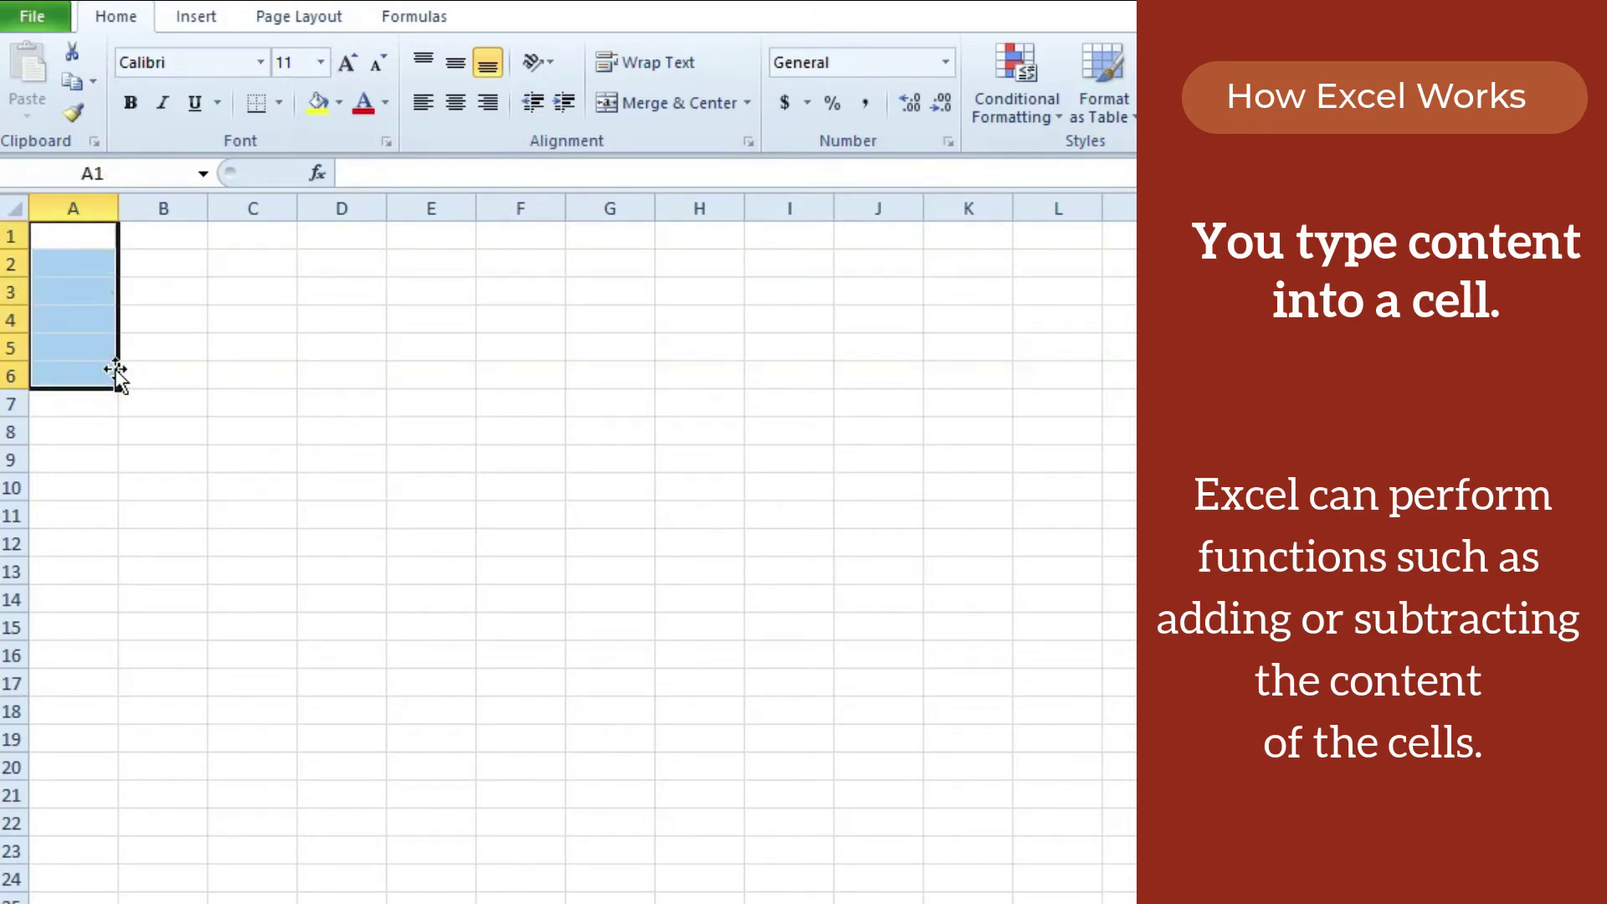
click(154, 238)
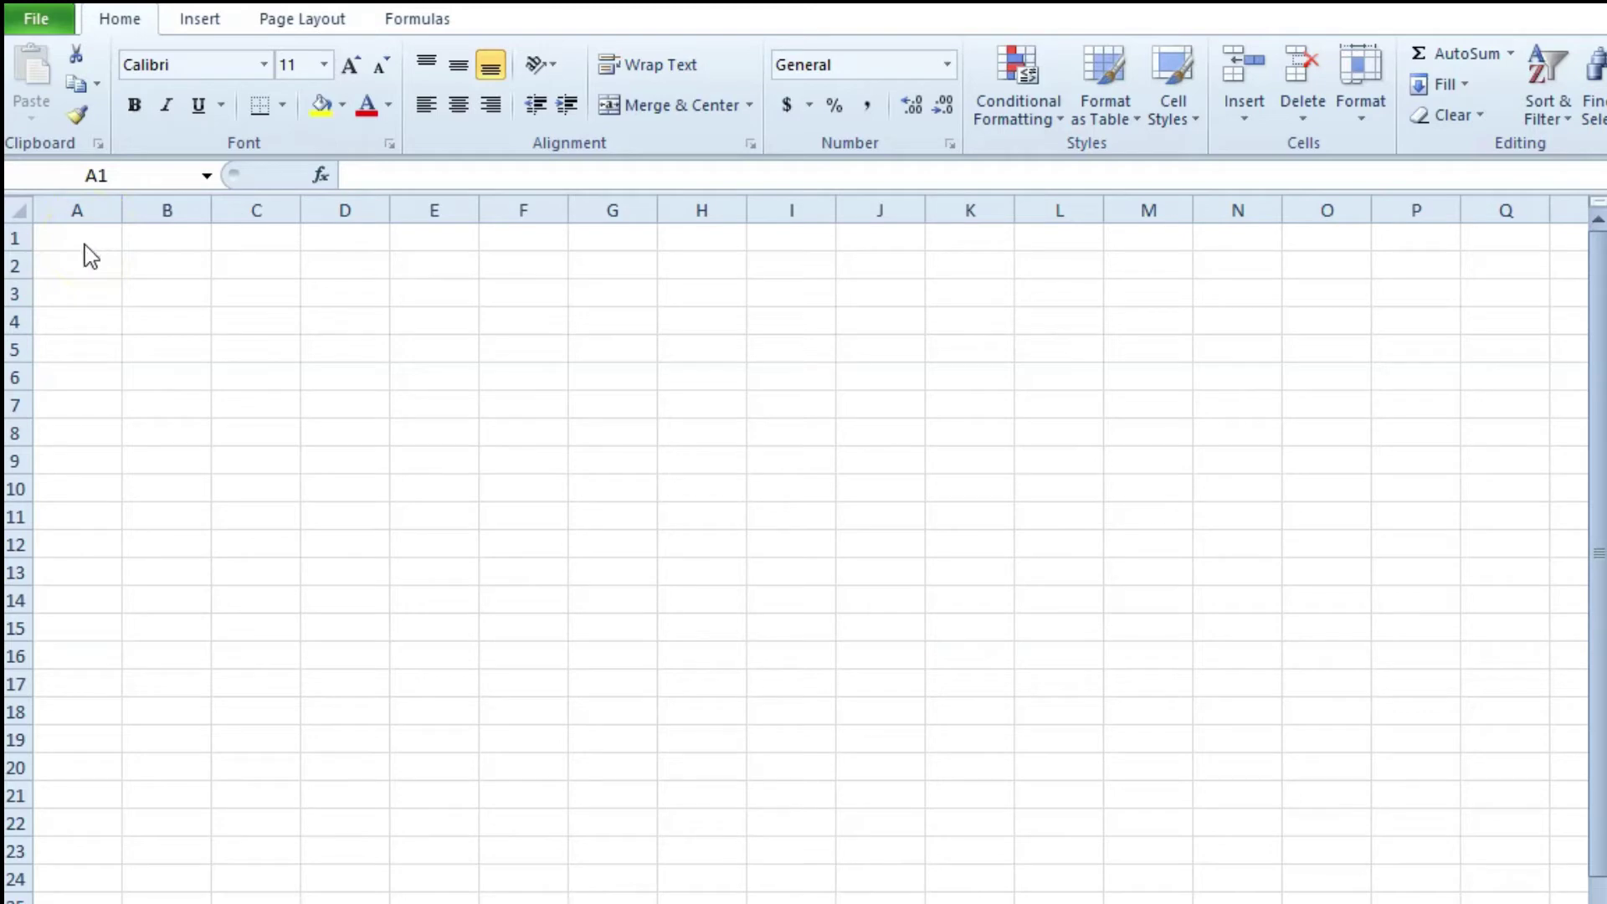
Step: Enter the numbers 33, 44, 55 and 66 down column A in cells A1 to A4
click(81, 241)
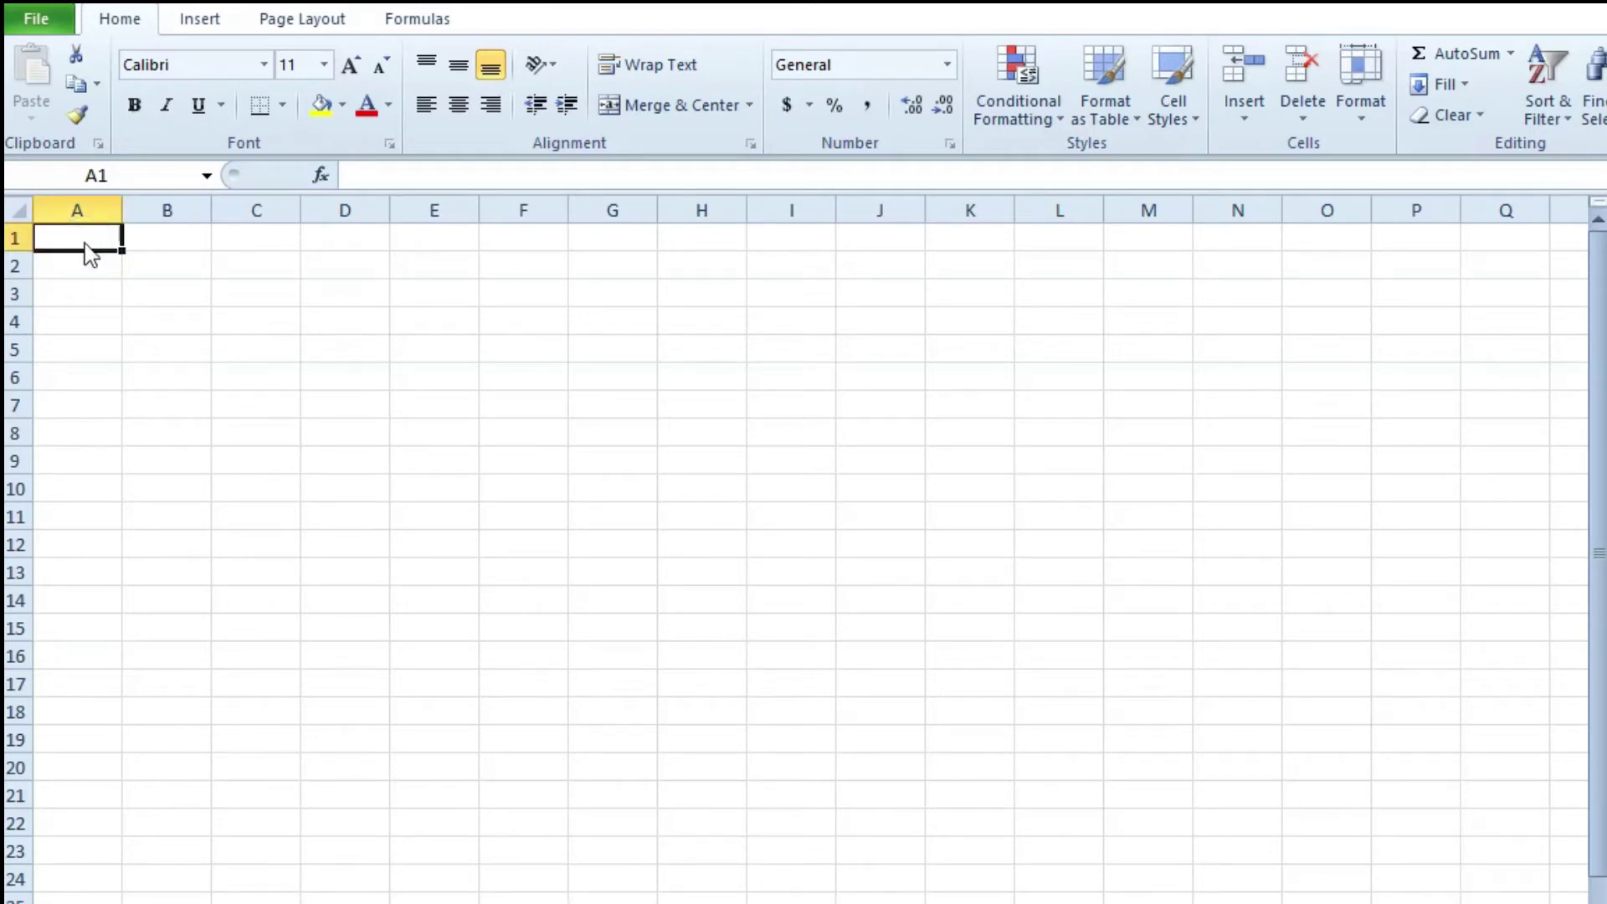
text(33)
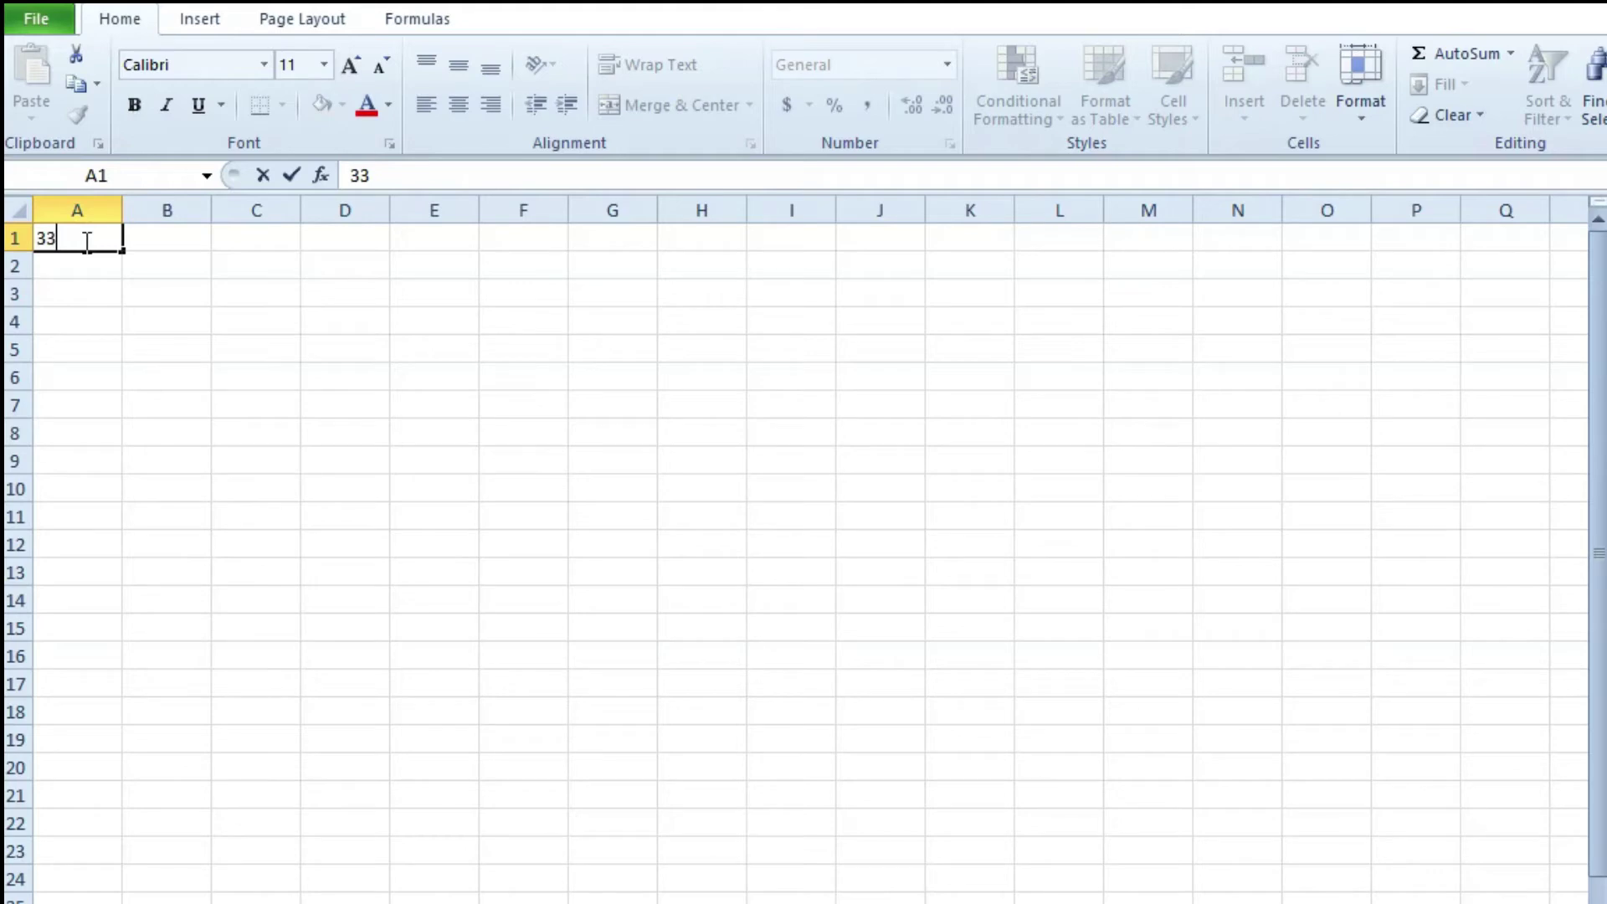
key(Tab)
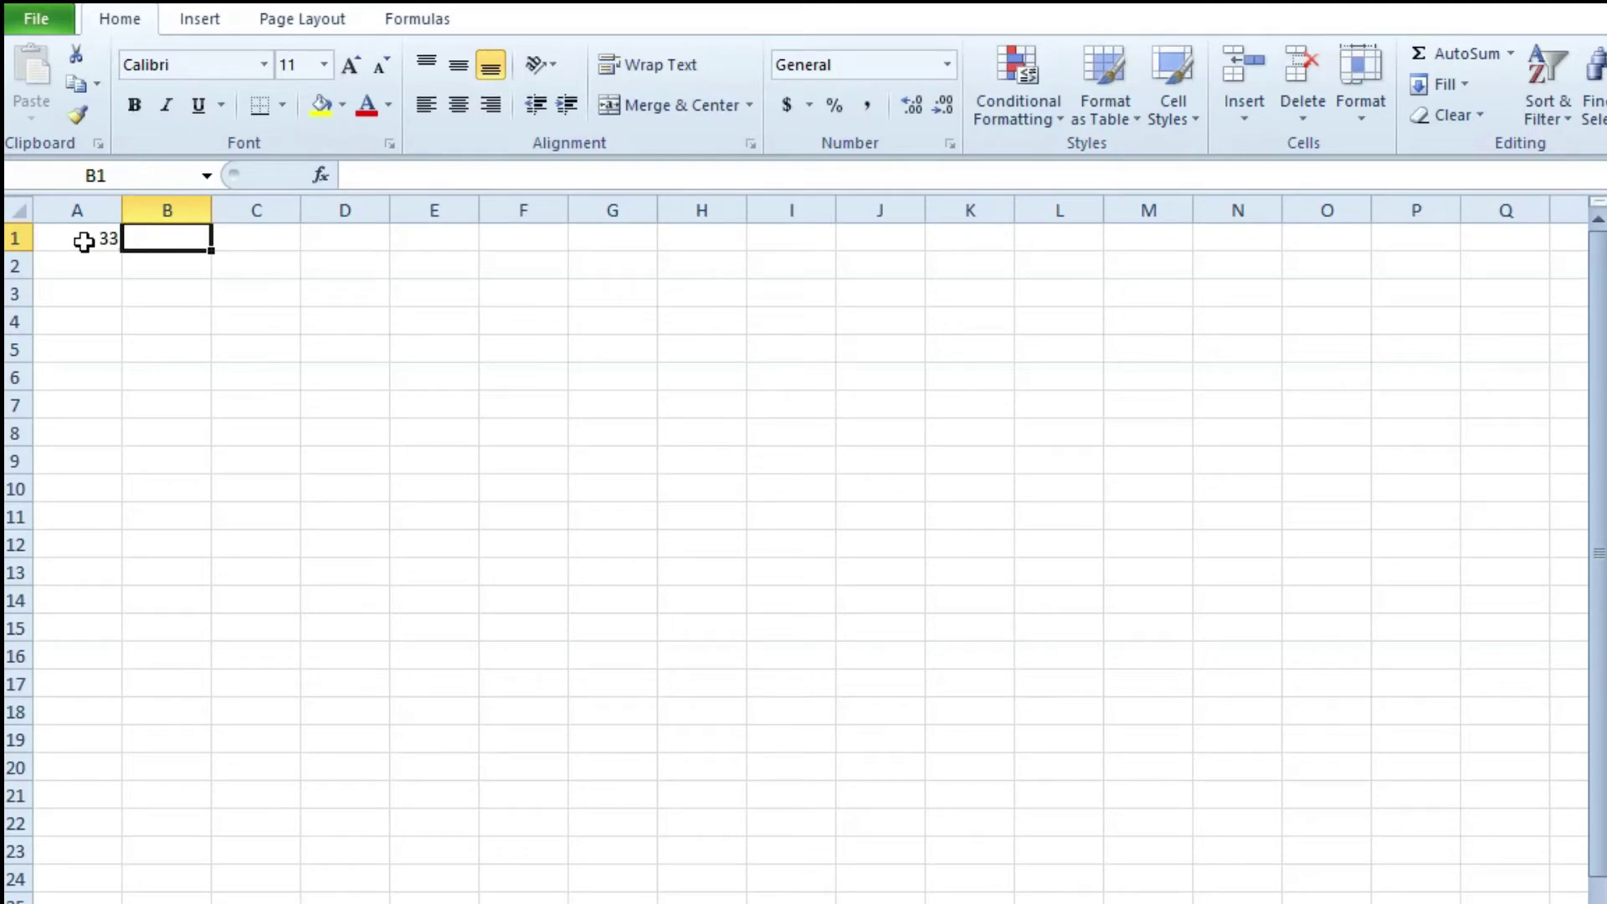
key(Return)
text(44)
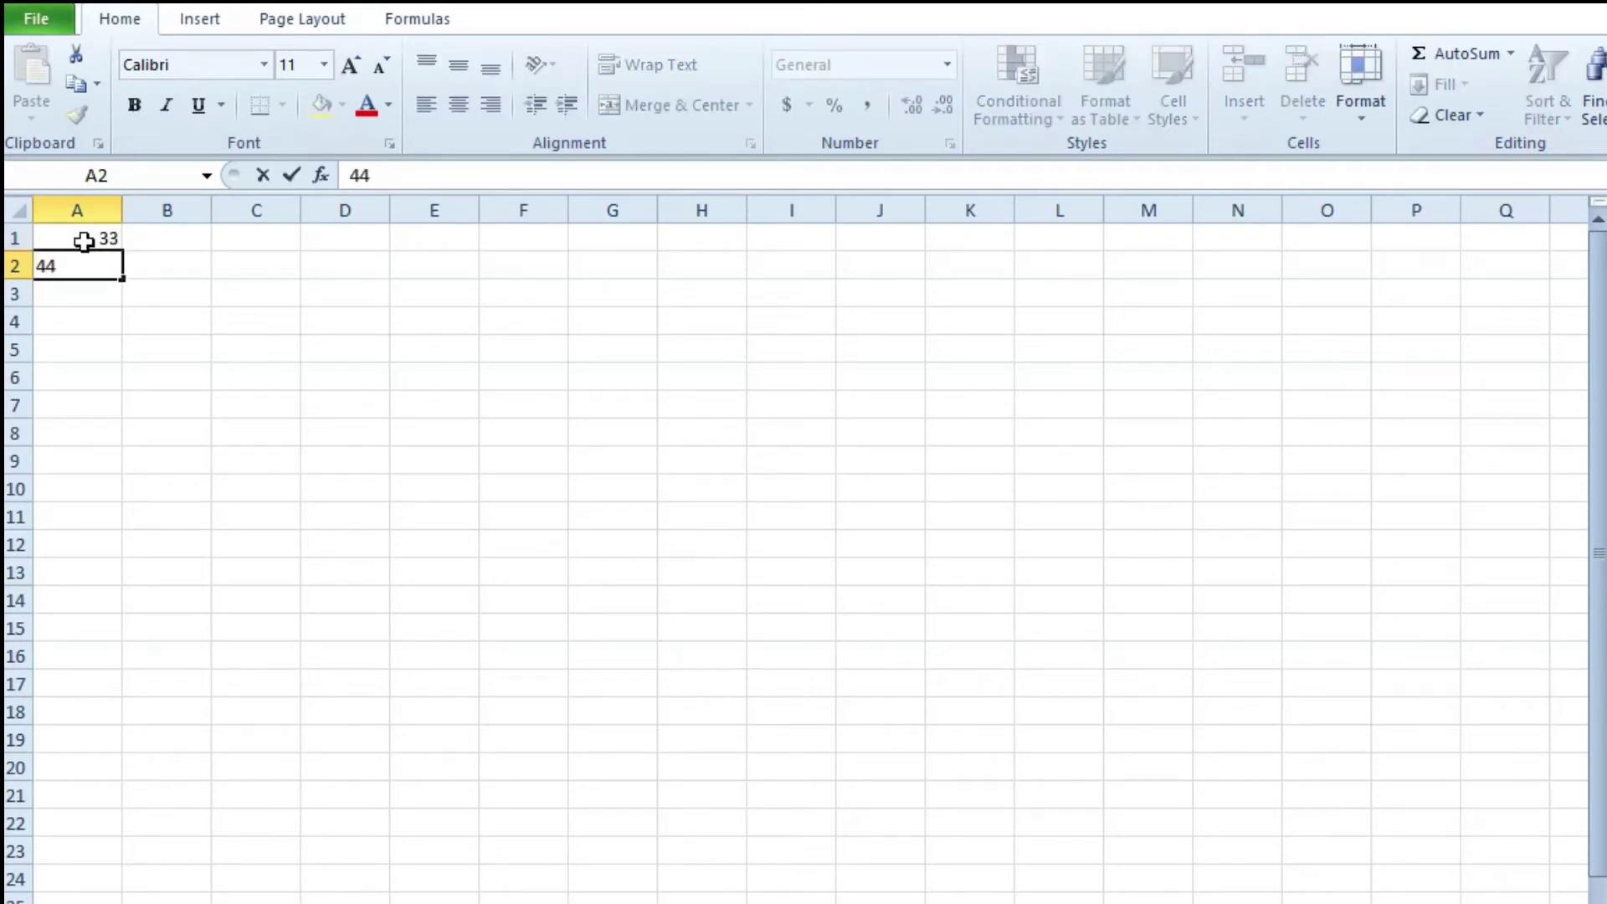
key(Return)
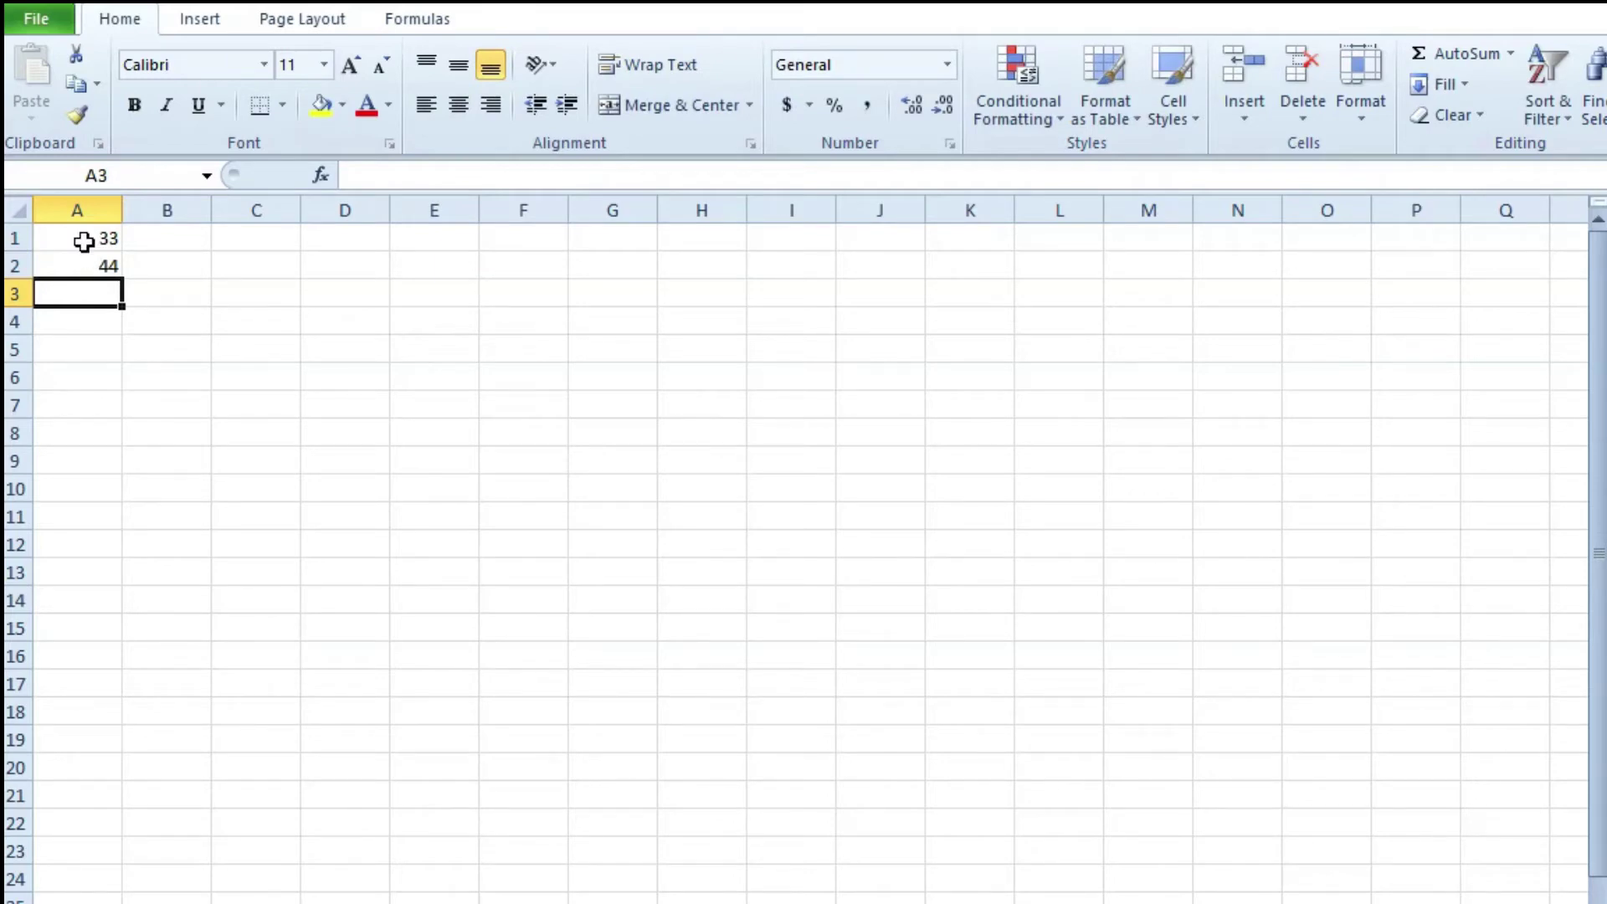
text(55)
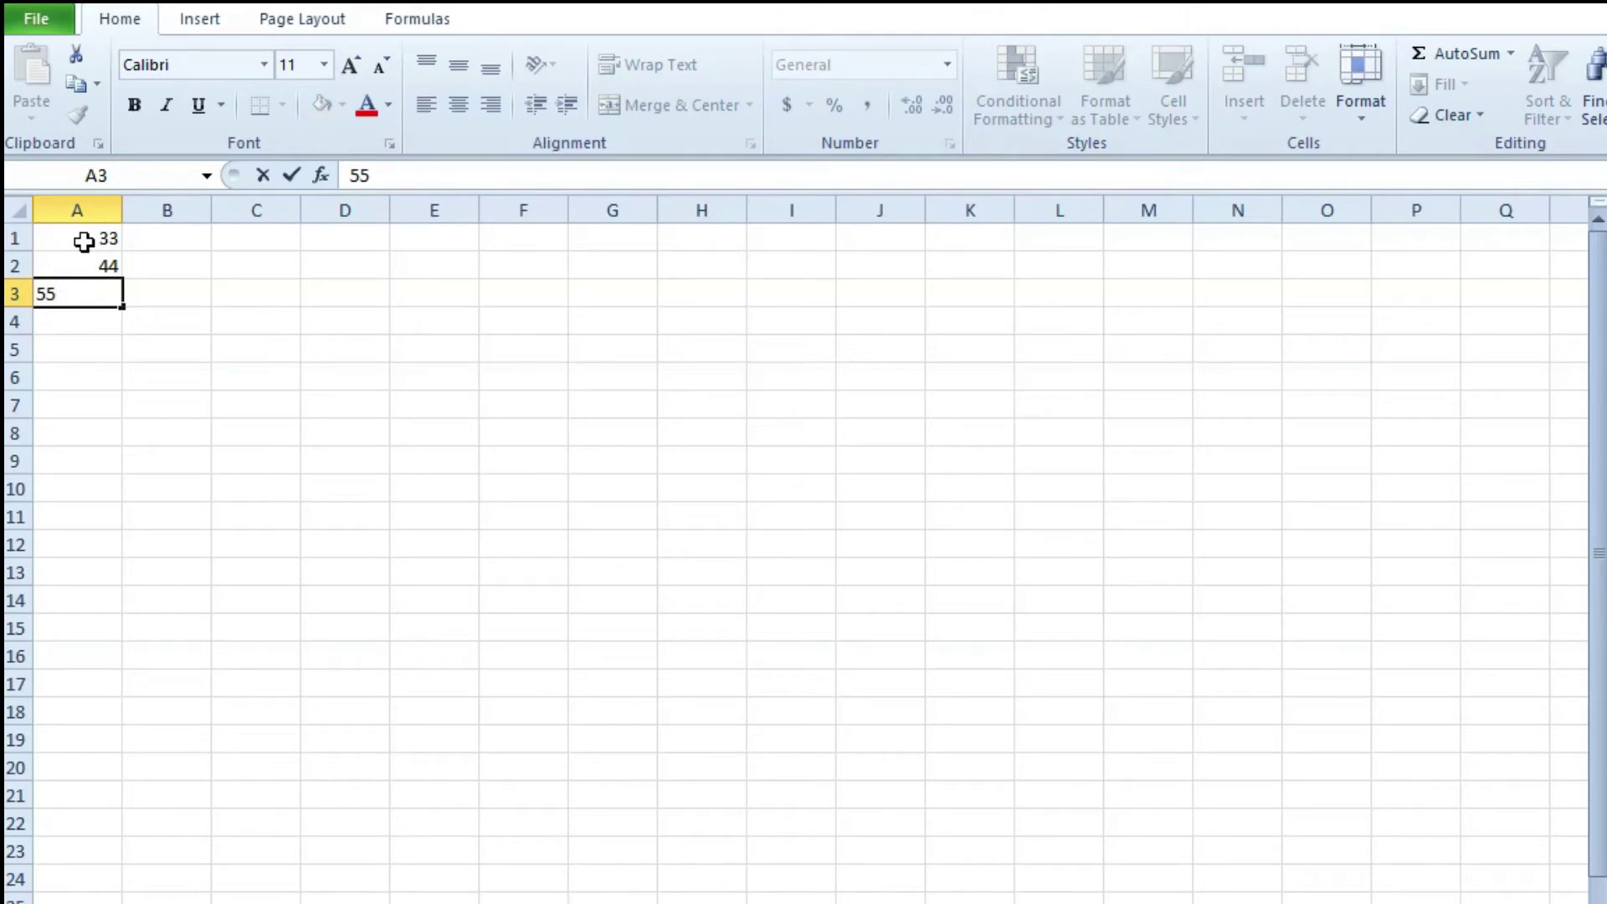
key(Return)
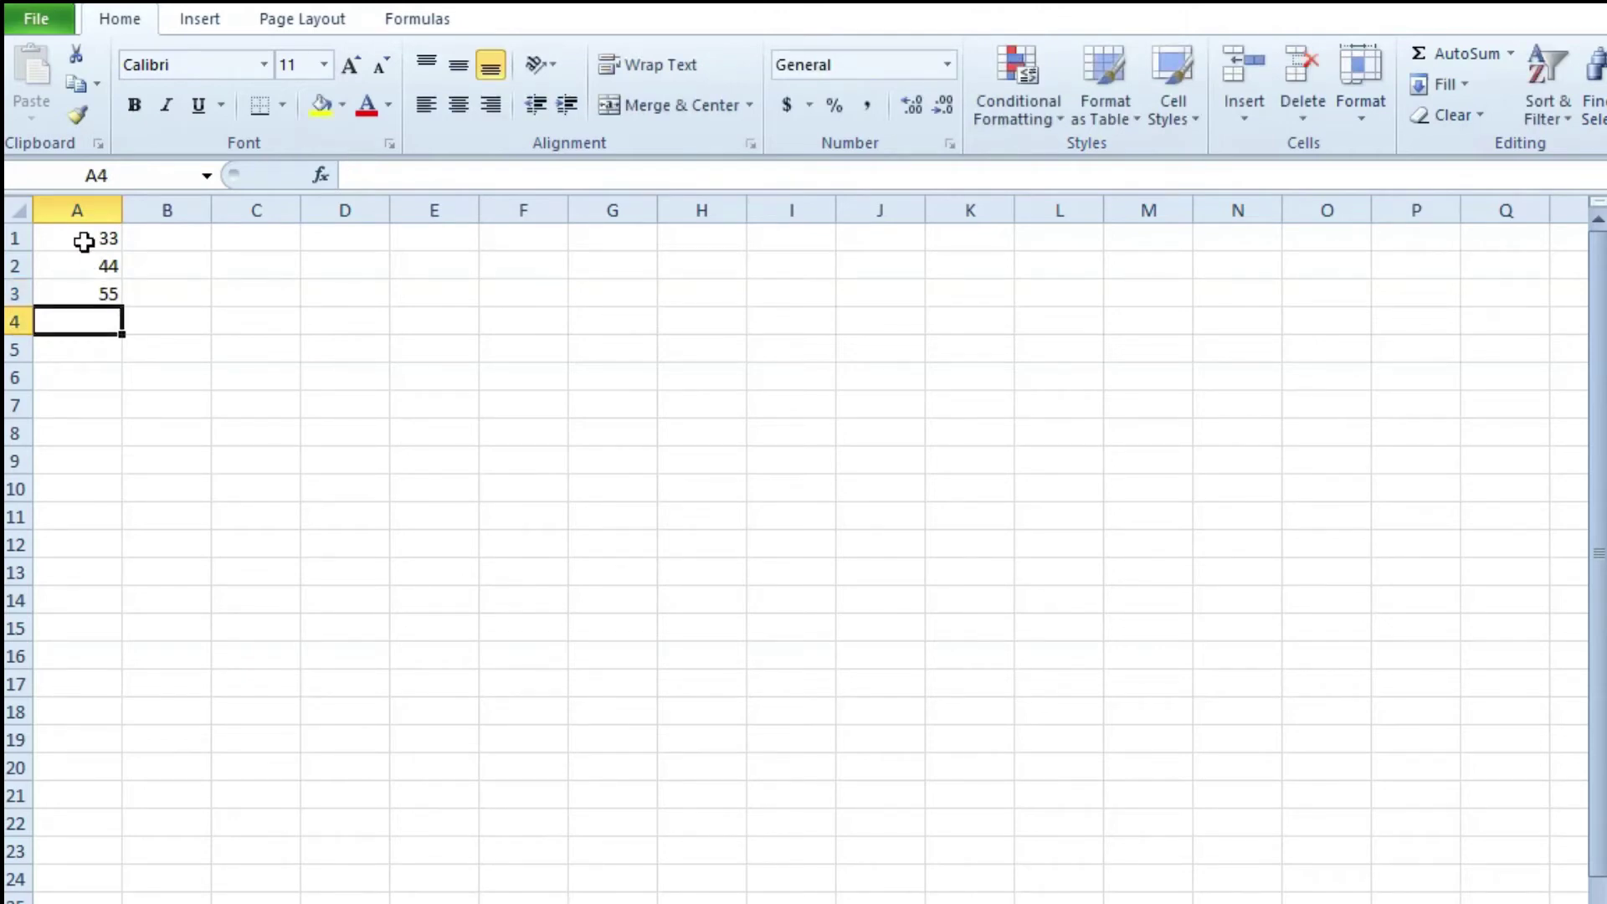
text(66)
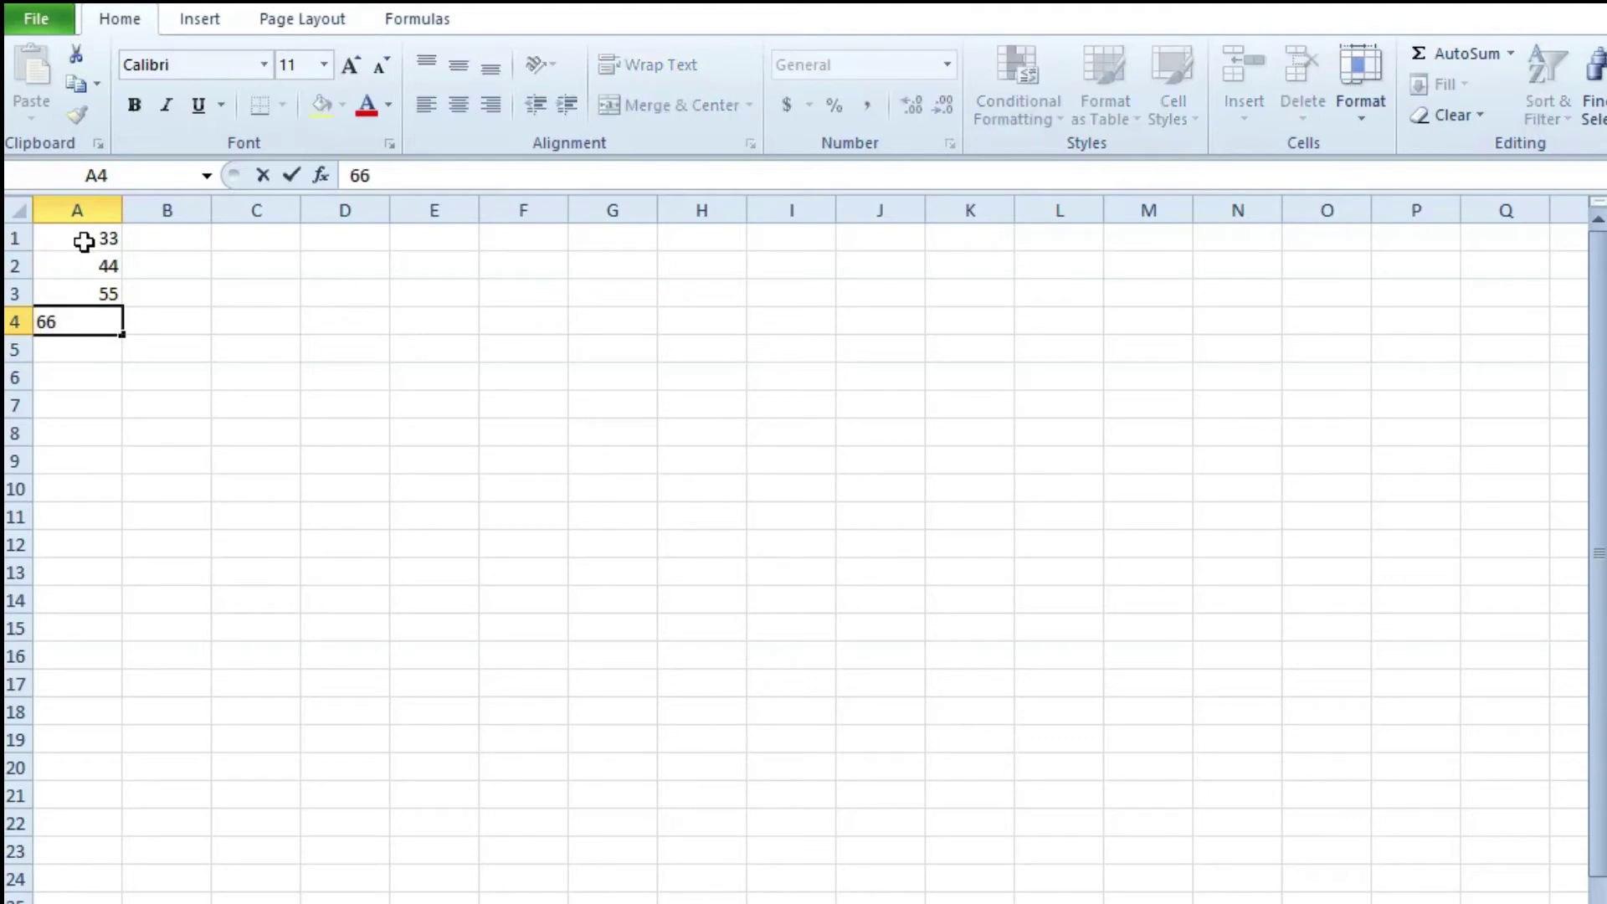
key(Return)
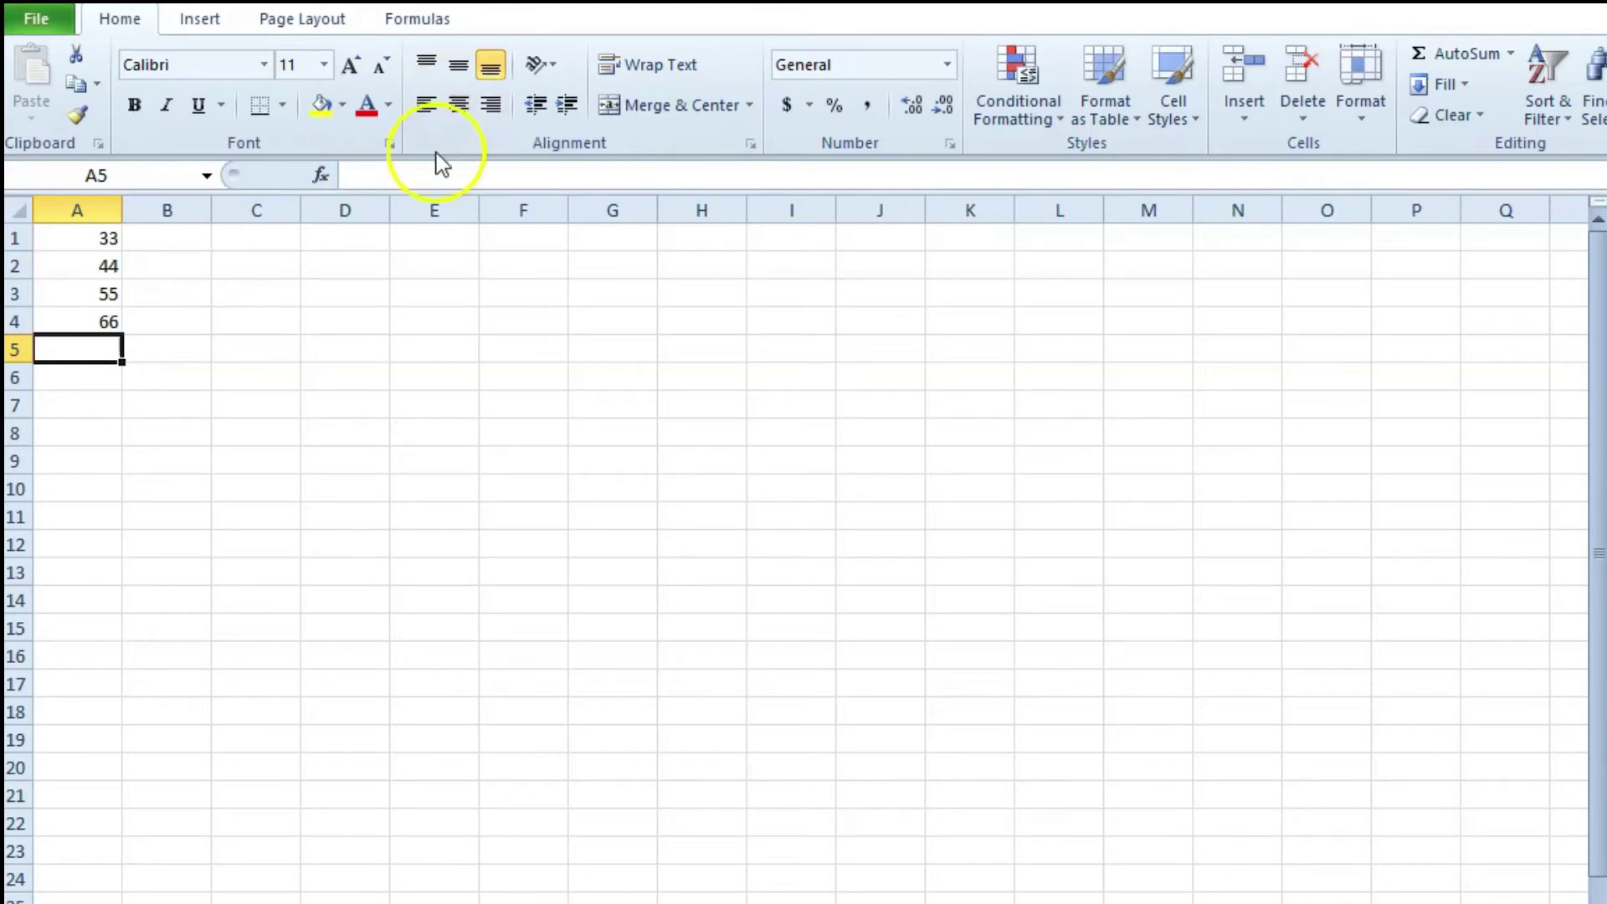
Step: Enter the number 77 in cell A5 below the existing column A values
click(387, 177)
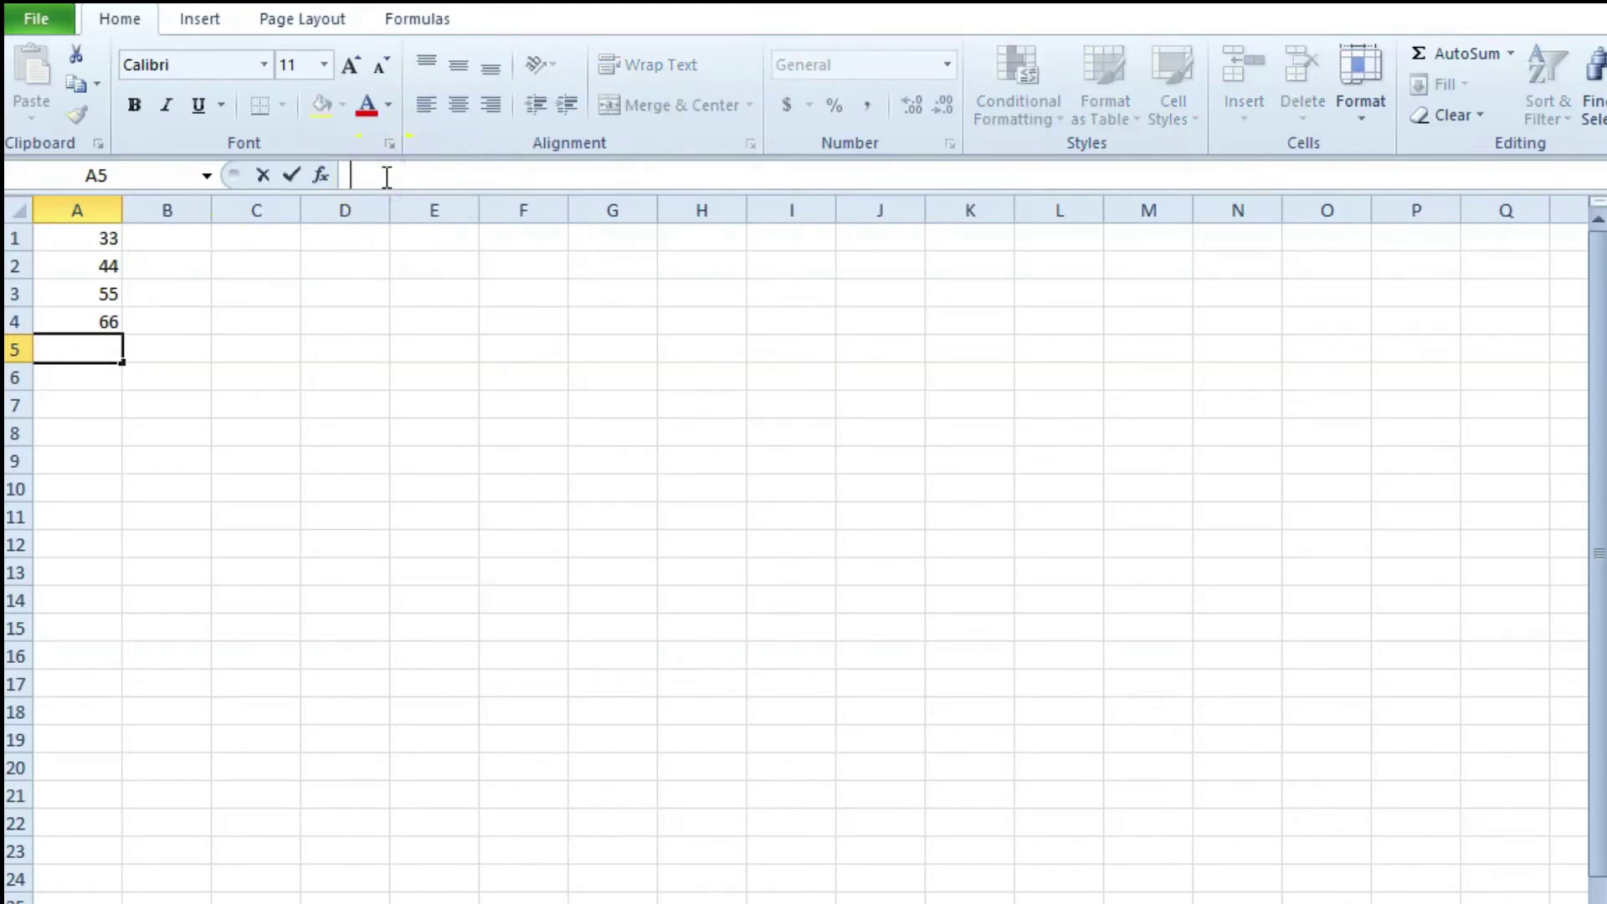
text(77)
key(Return)
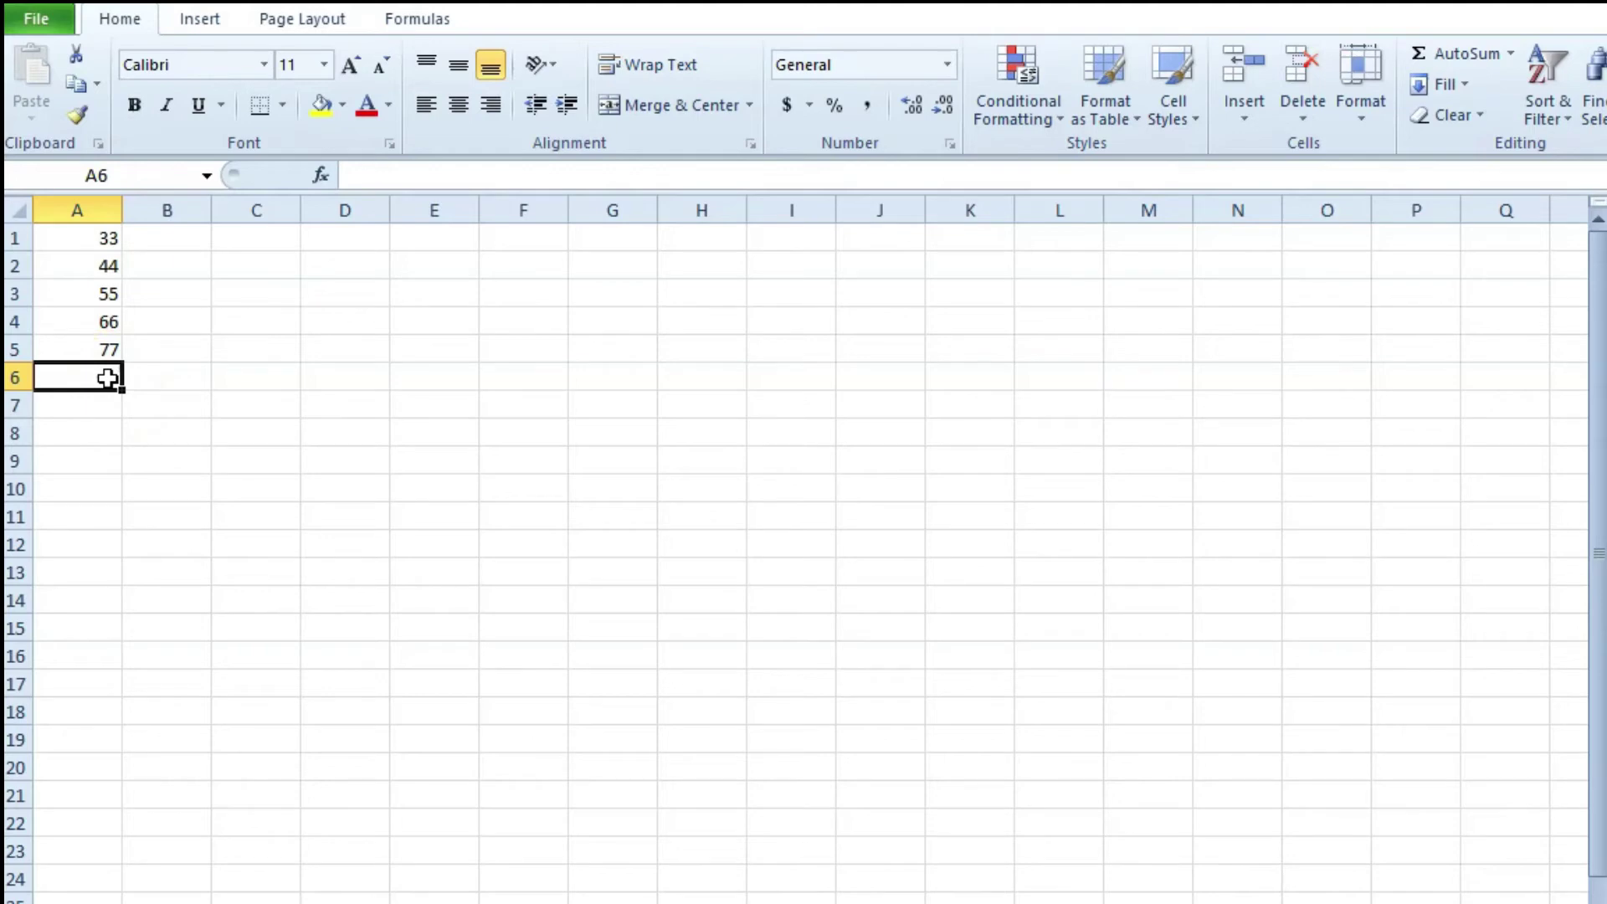
text(88)
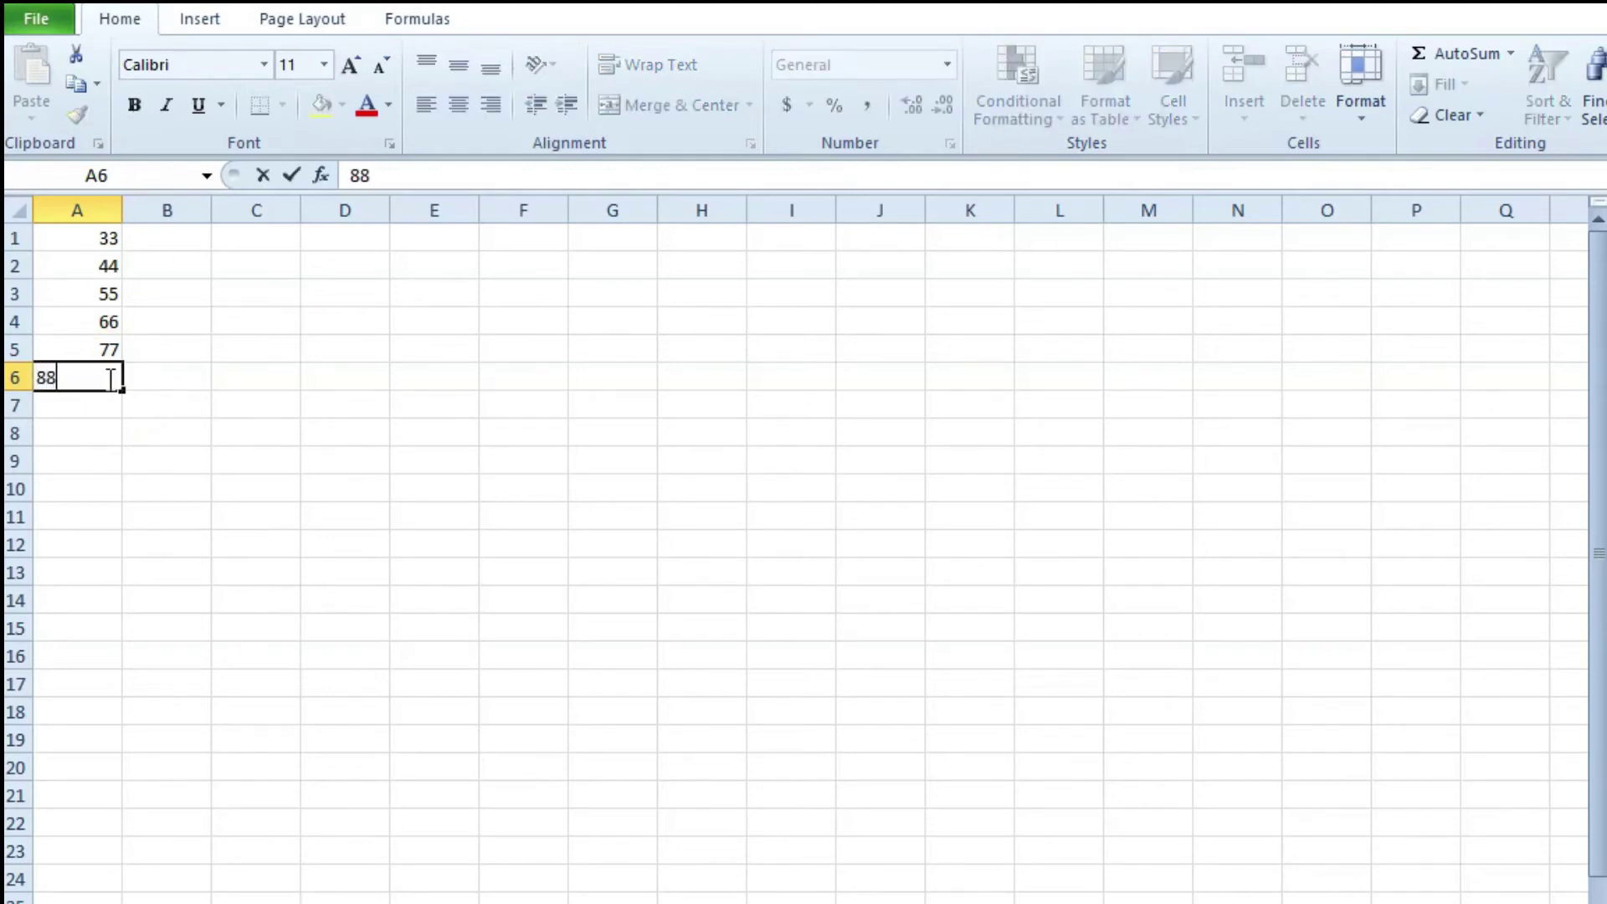
key(BackSpace)
key(BackSpace)
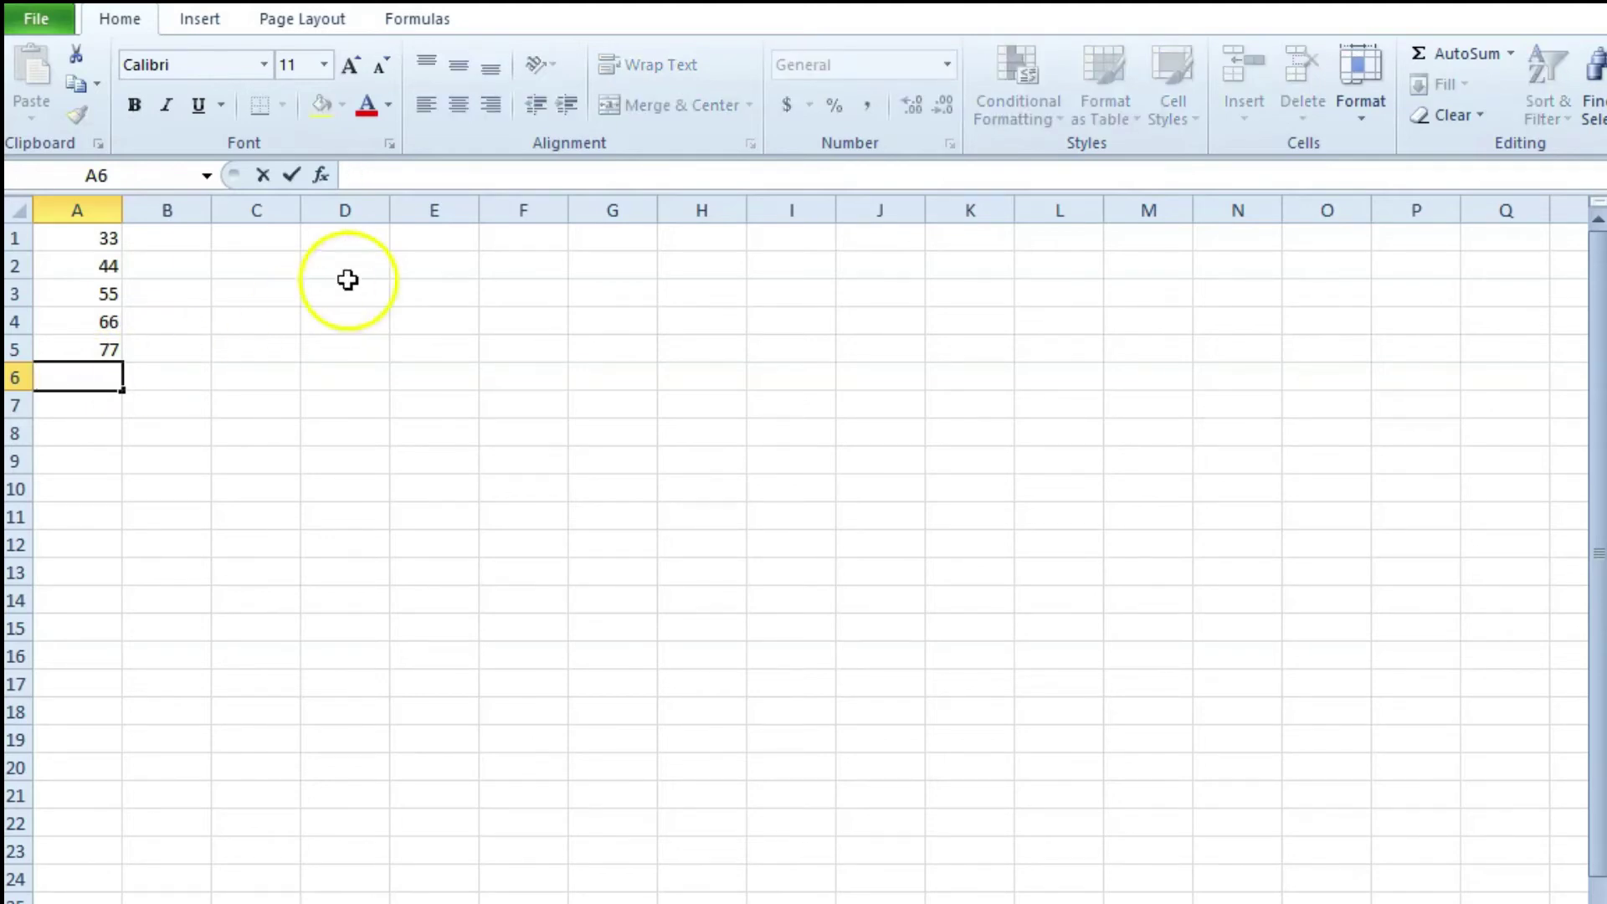
Step: Enter the number 88 for cell A6 through the formula bar
click(403, 176)
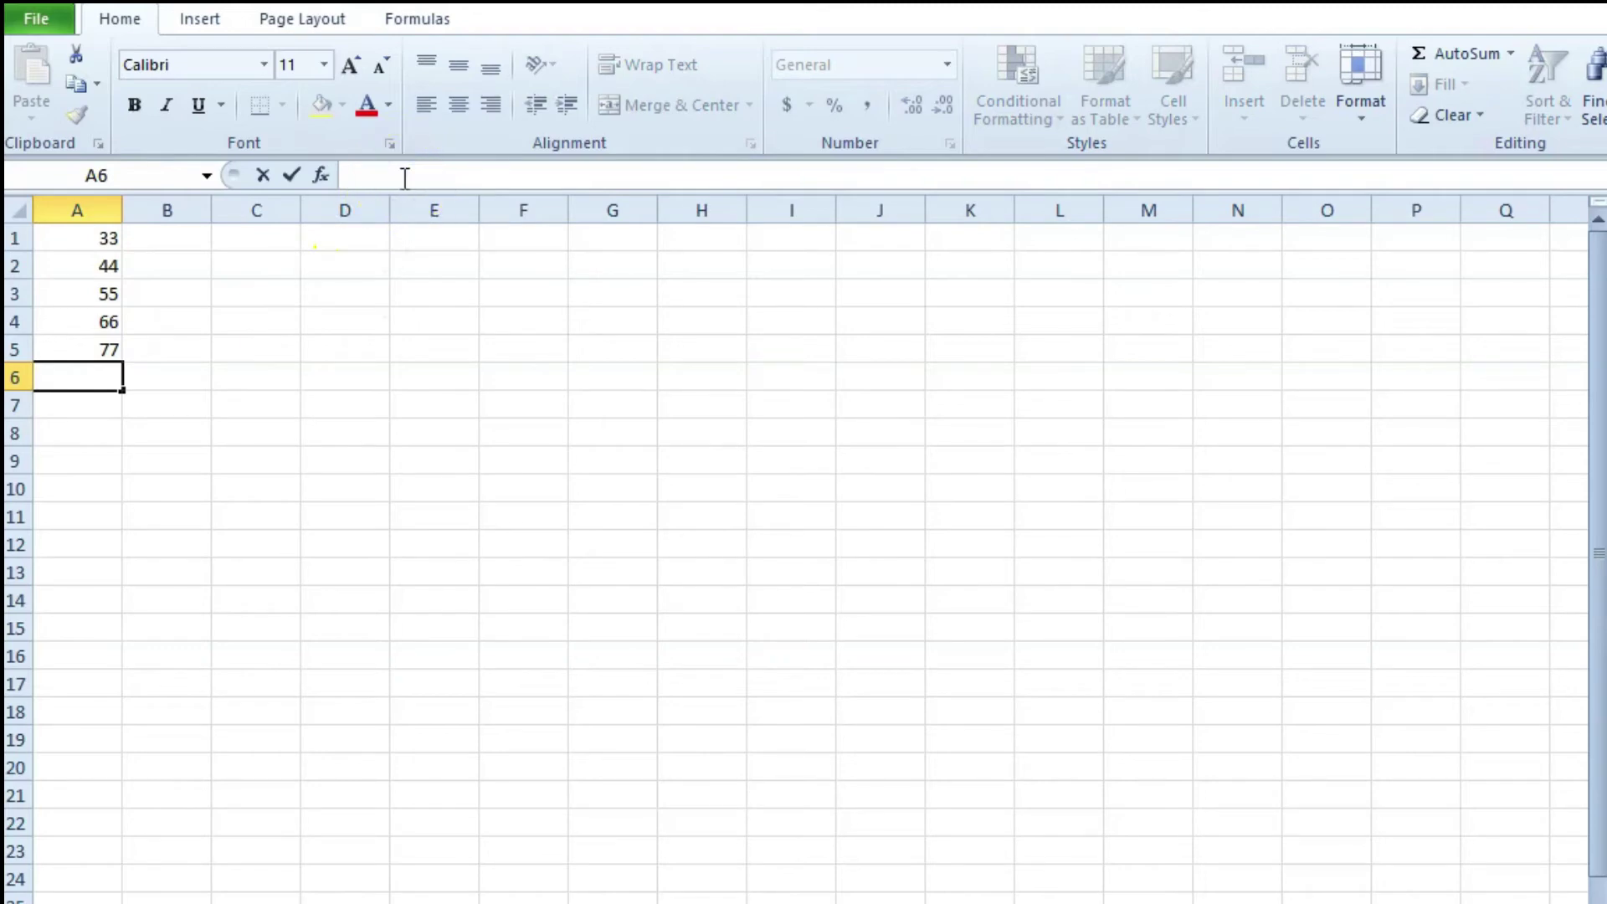
text(88)
click(404, 177)
key(Return)
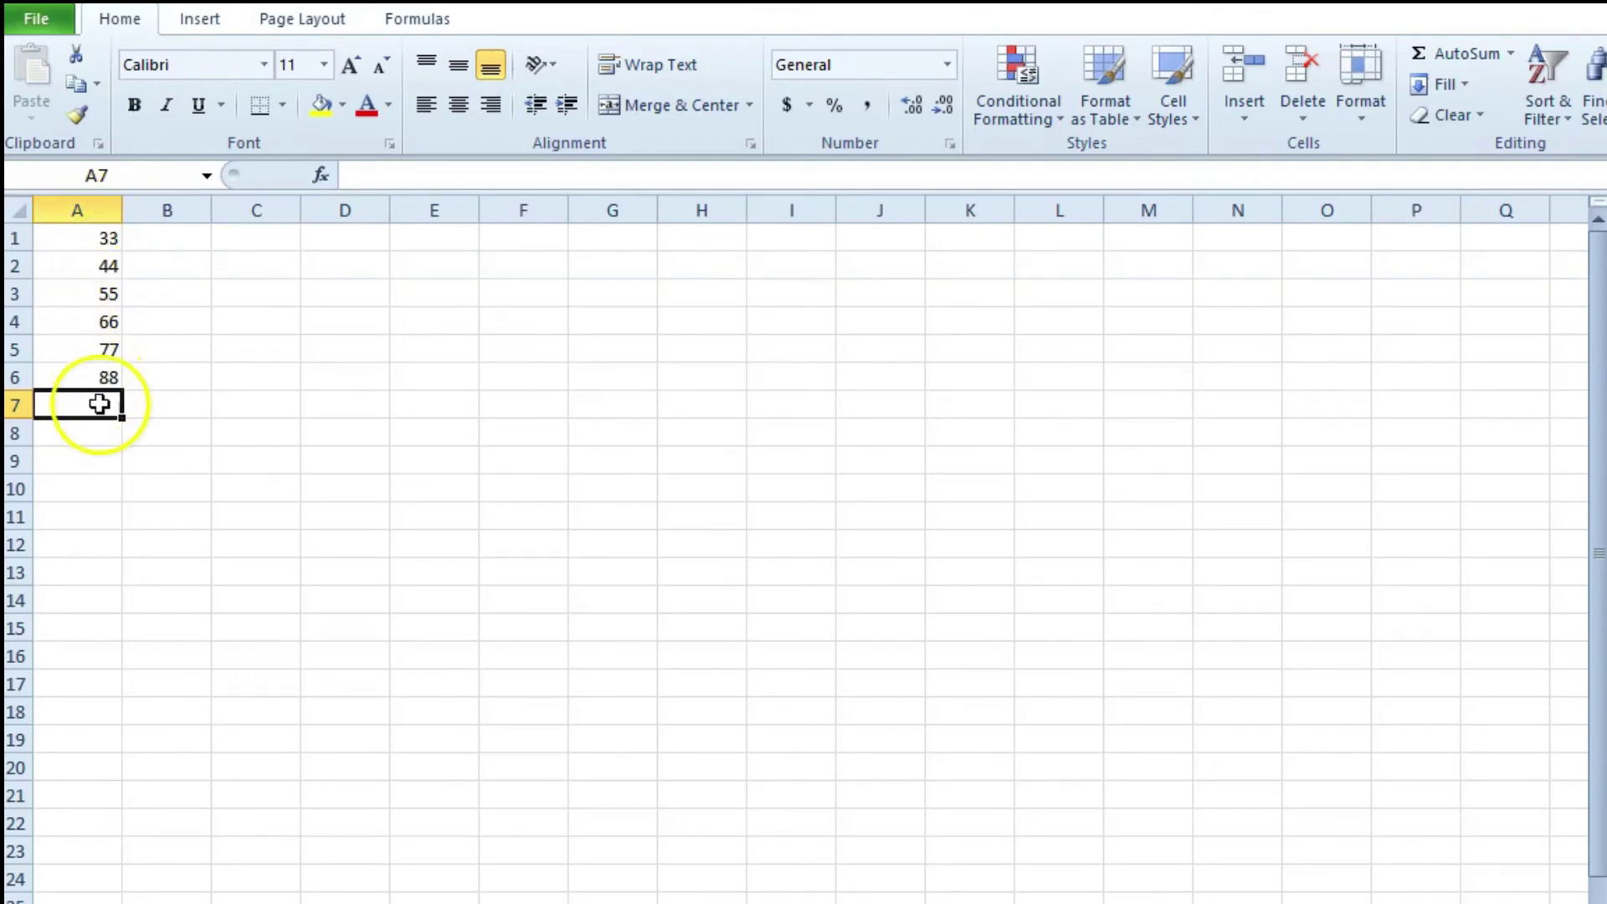
Step: Add the formula =SUM(A1:A6) in cell A7 with AutoSum and reselect that cell
click(1478, 55)
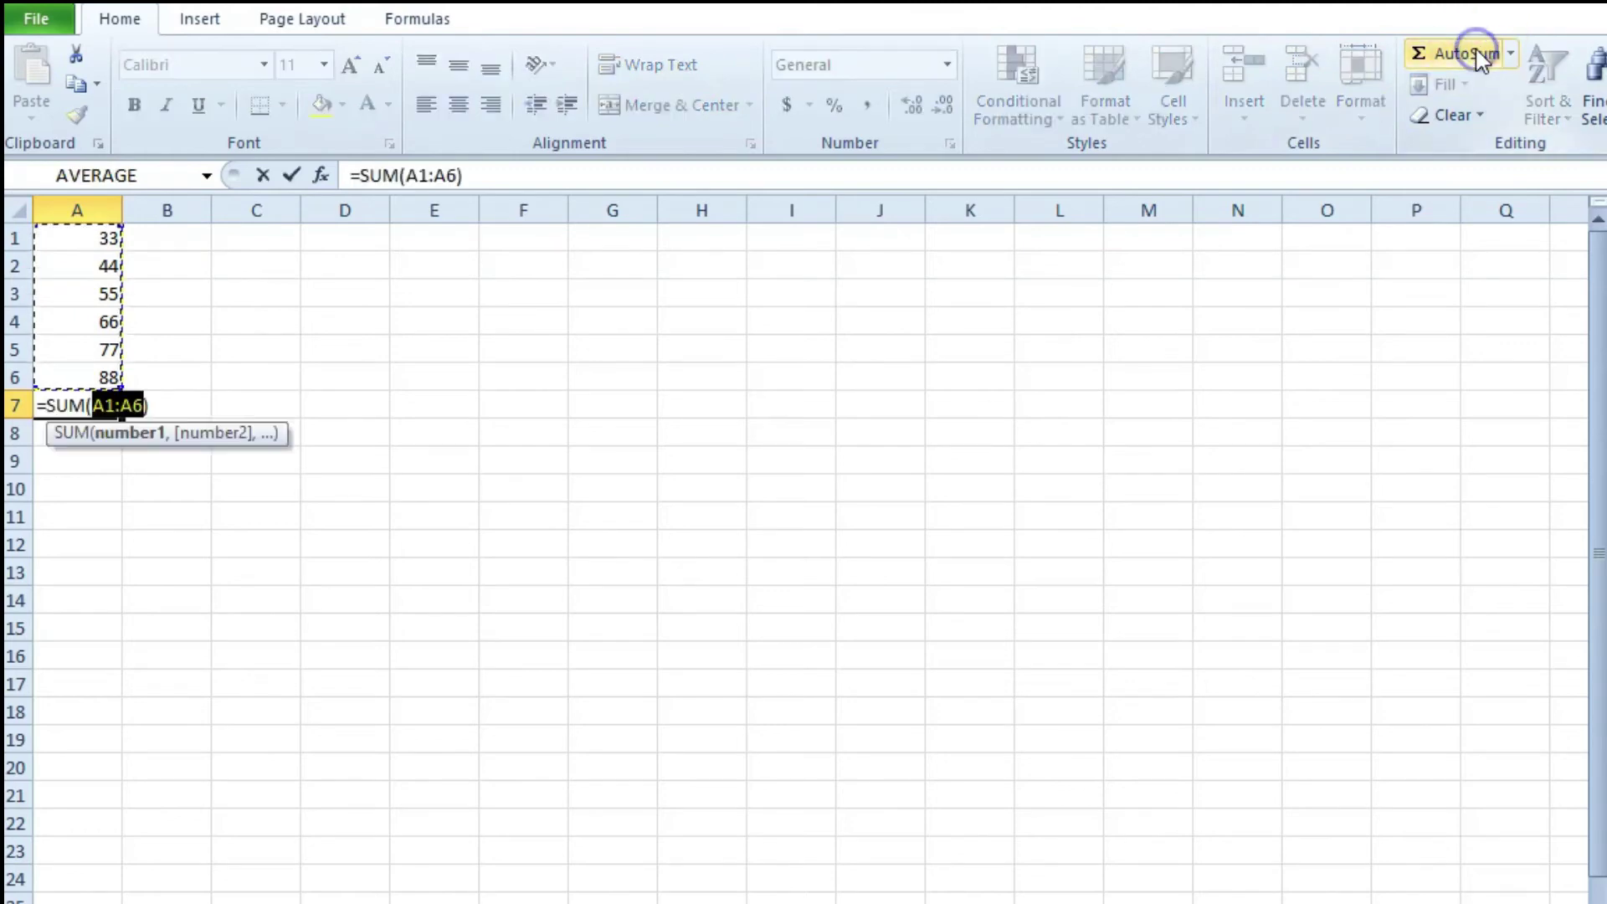
click(1478, 55)
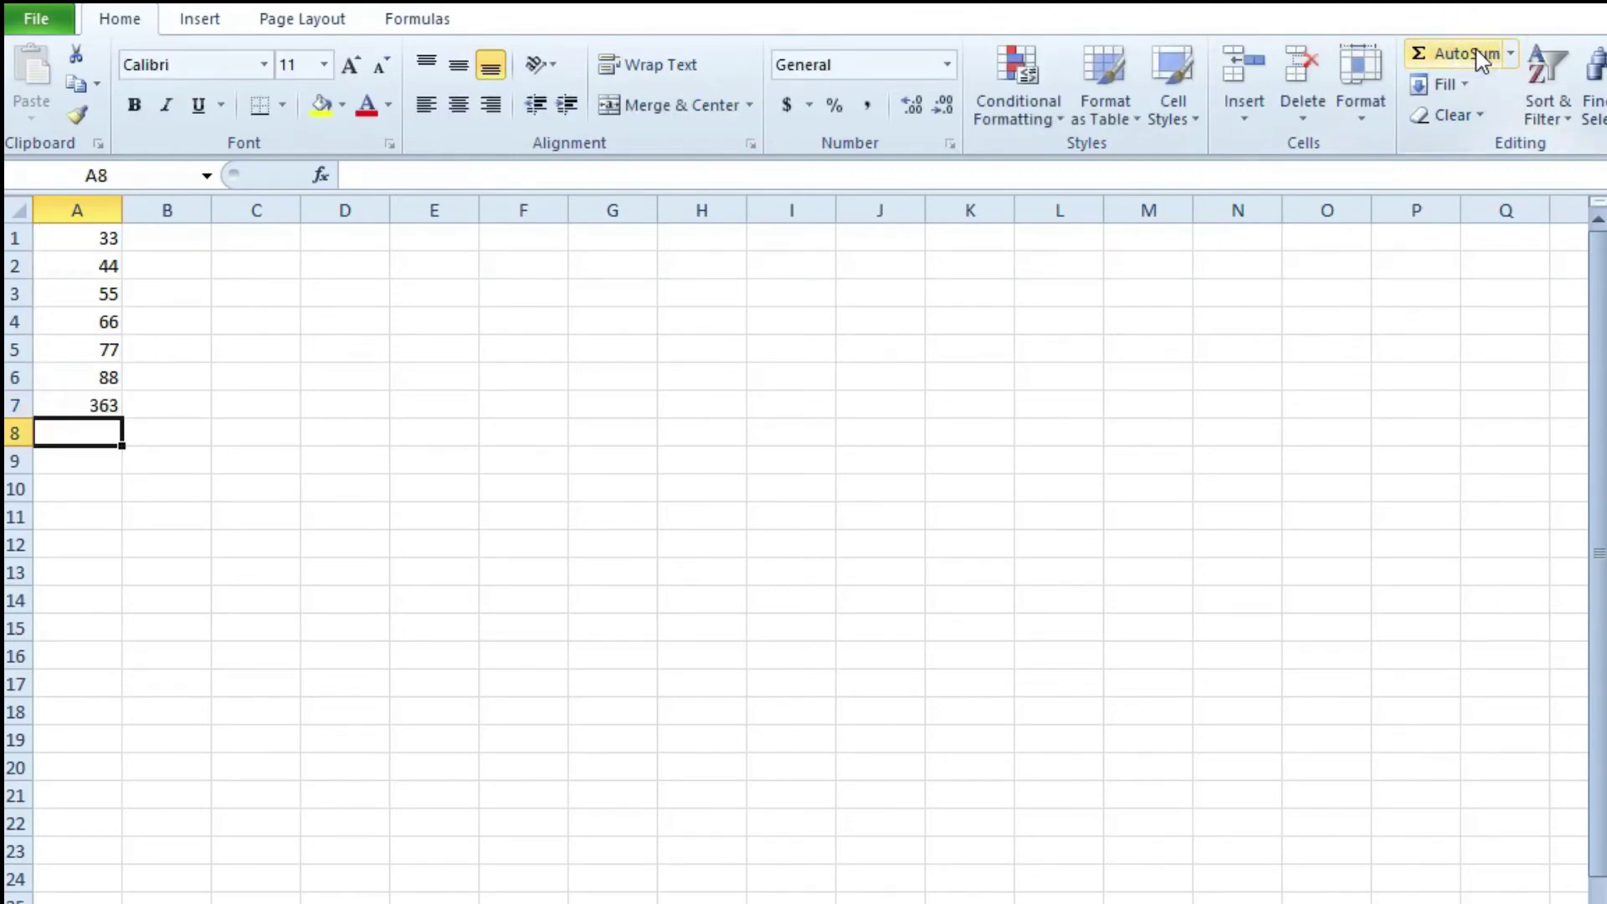
click(79, 405)
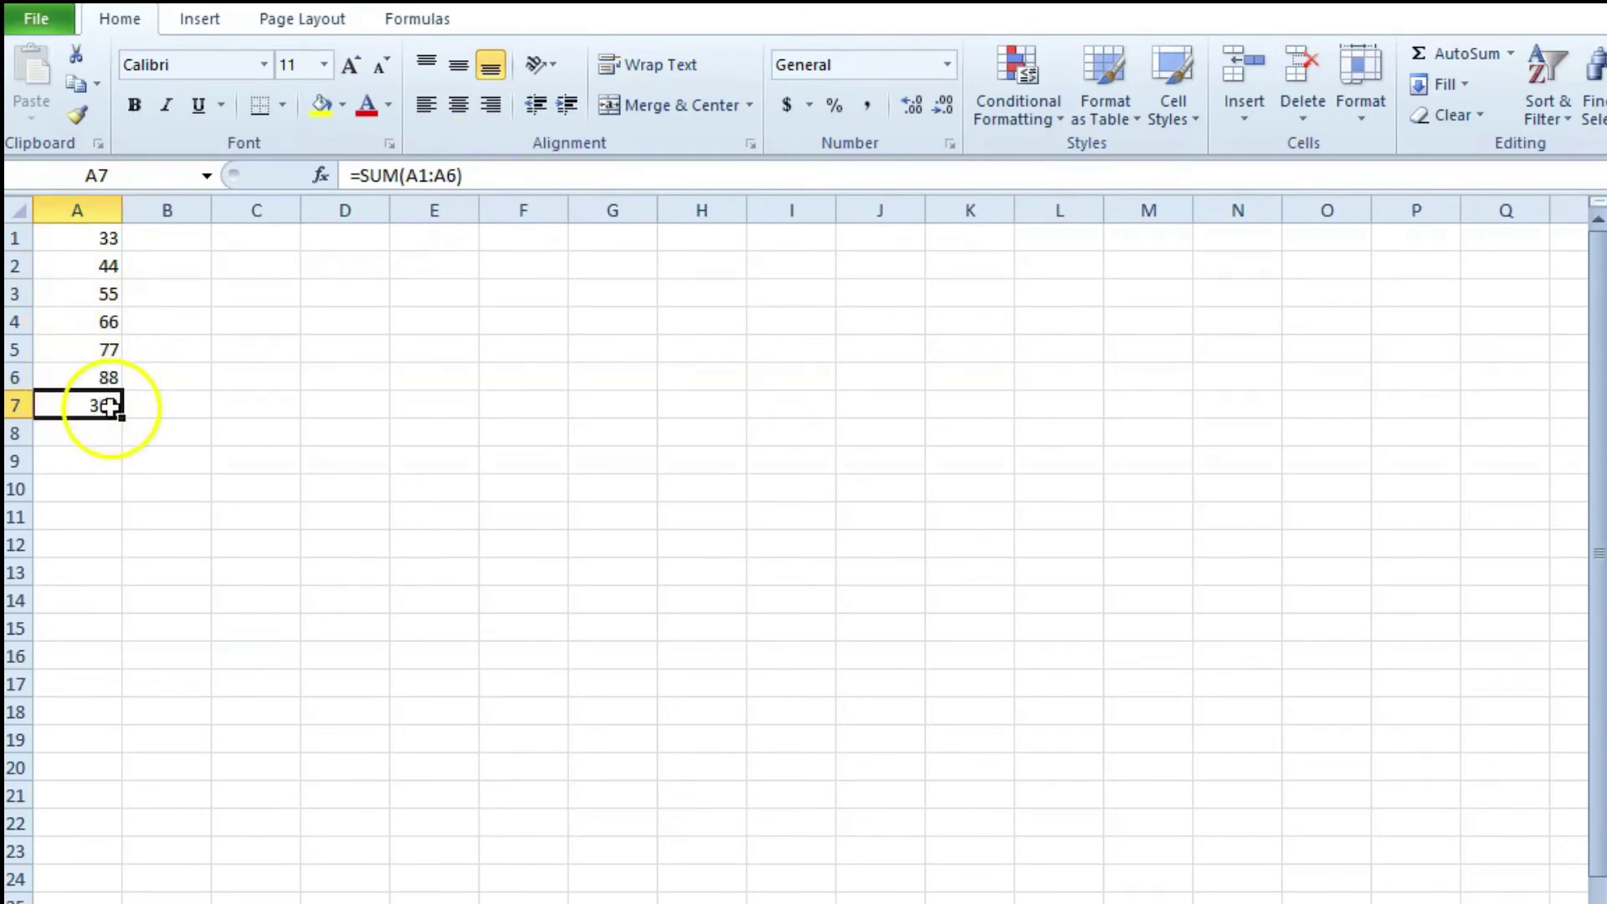
Step: Enter the plain numbers 4, 5 and 9 down column C in cells C1 to C3
click(244, 242)
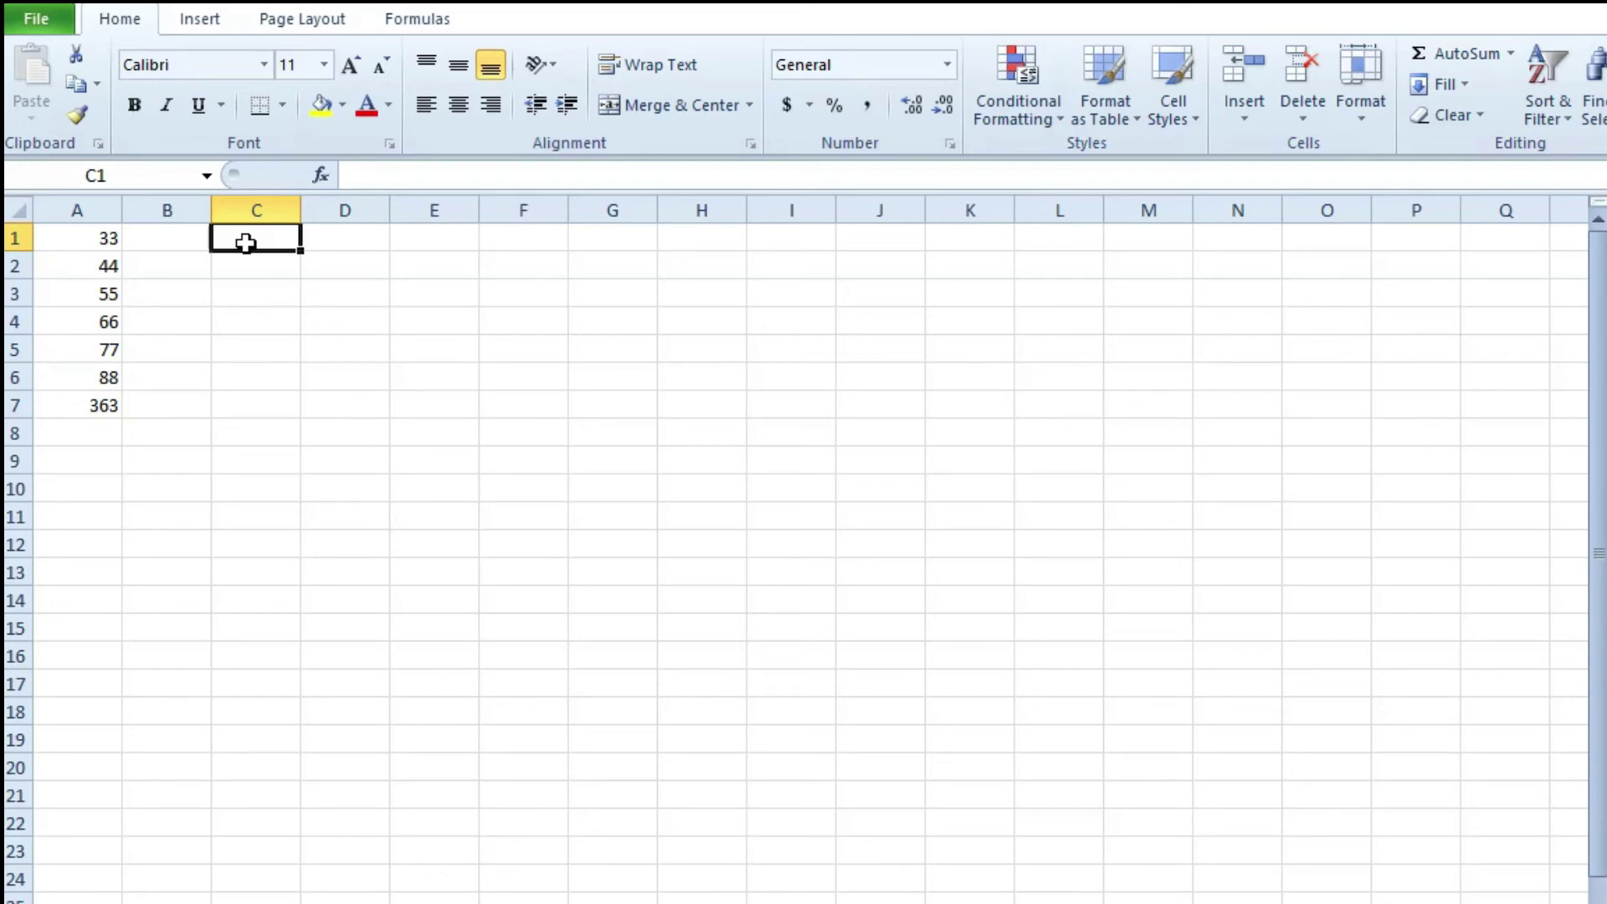
text(4)
key(Return)
text(5)
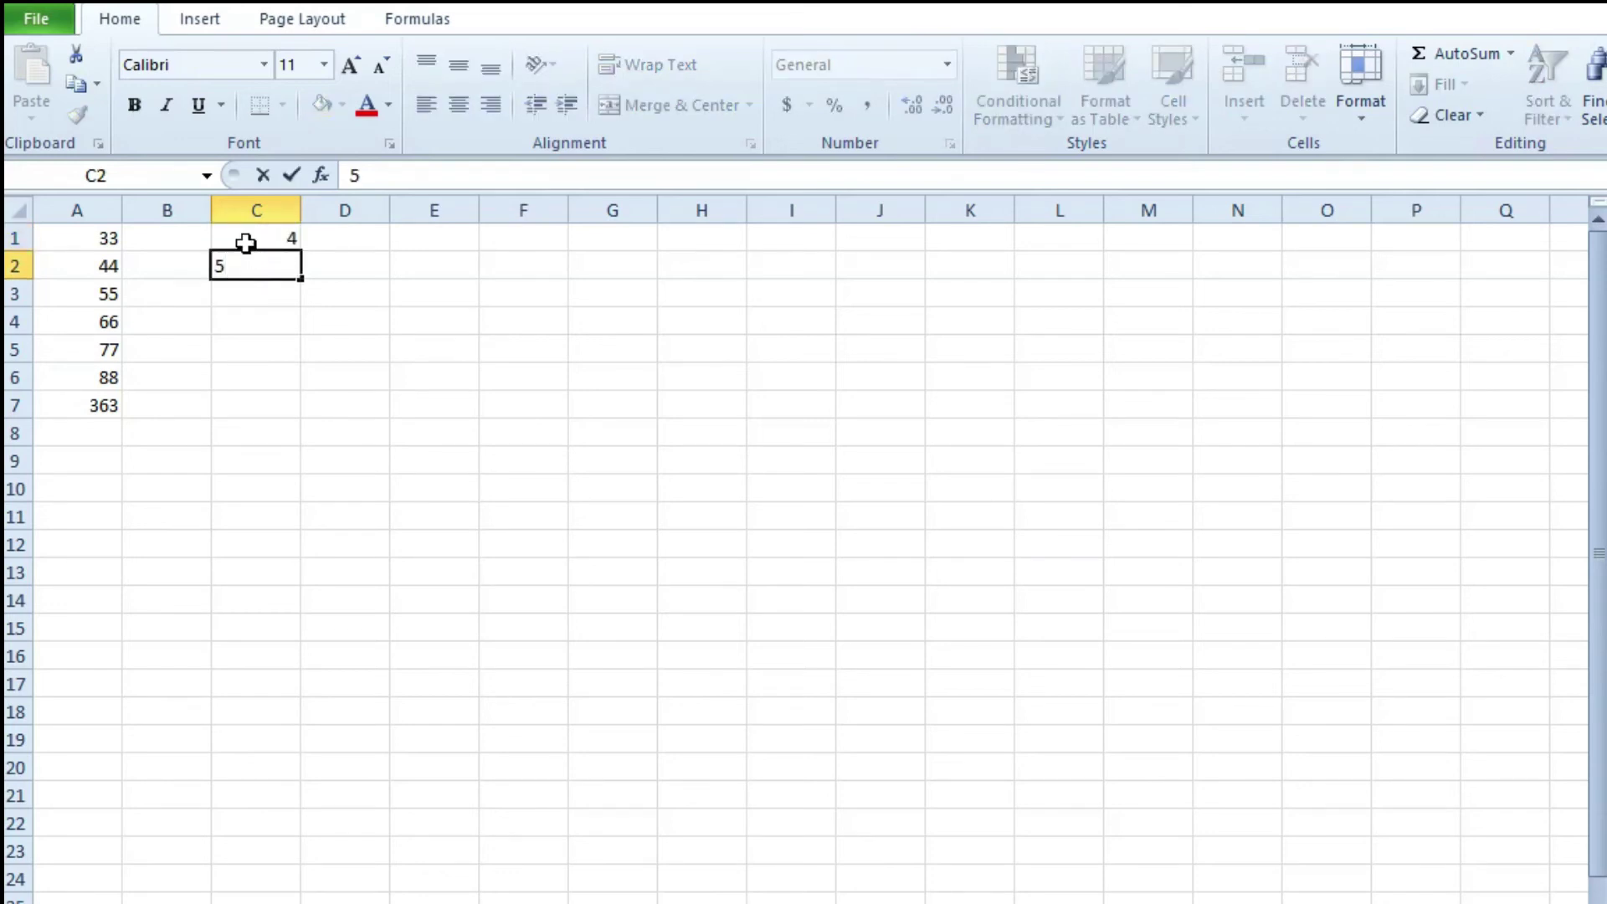
key(Return)
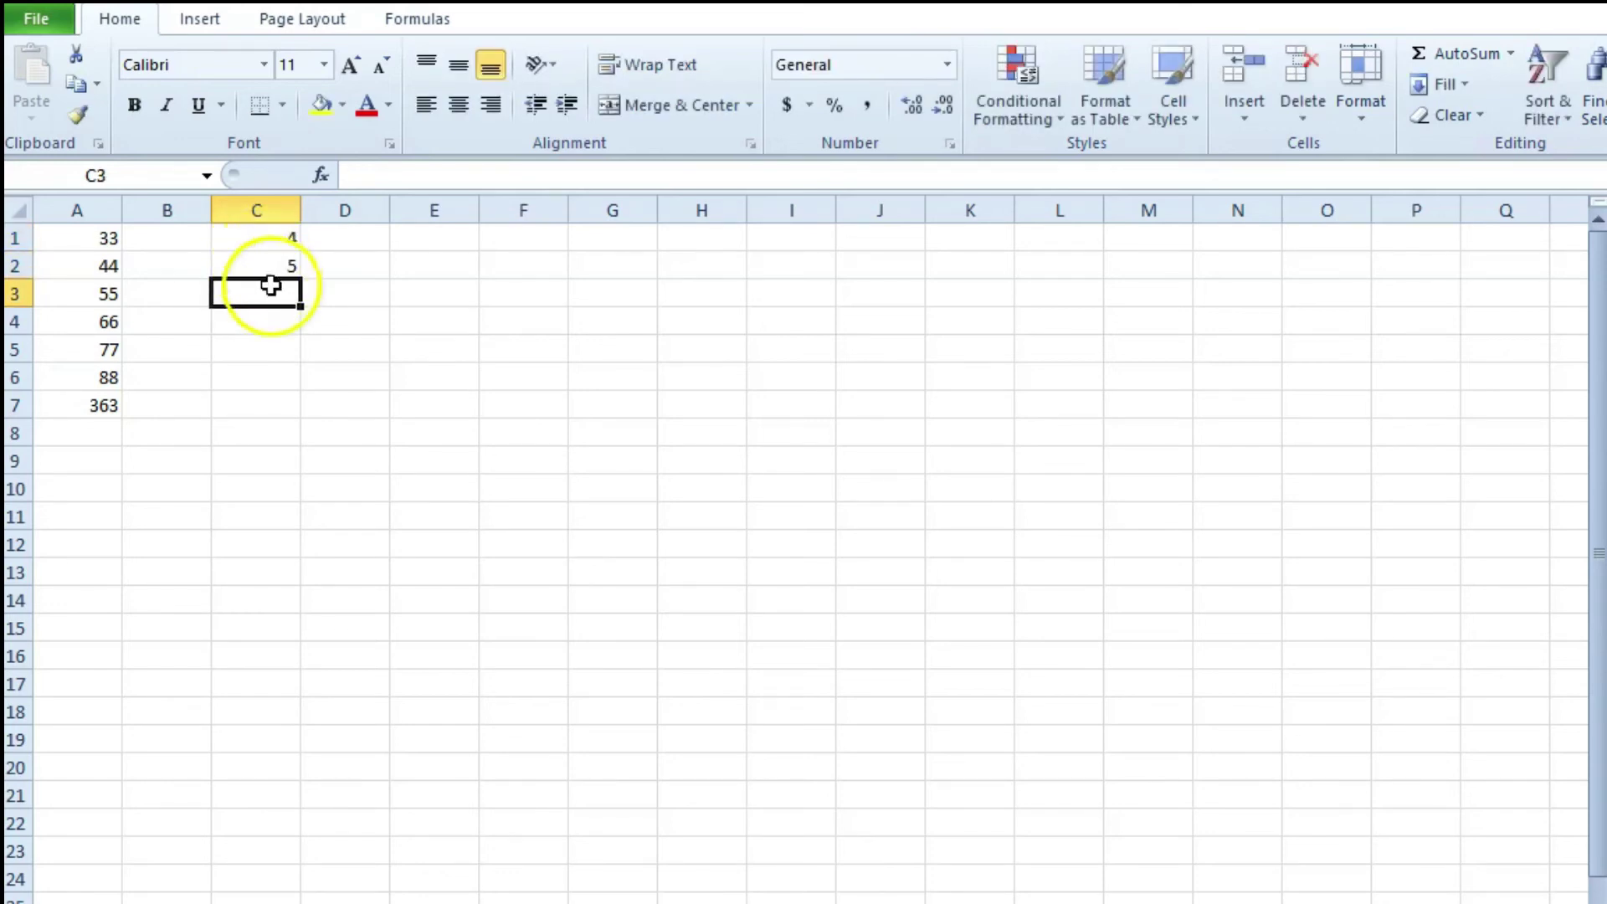
text(9)
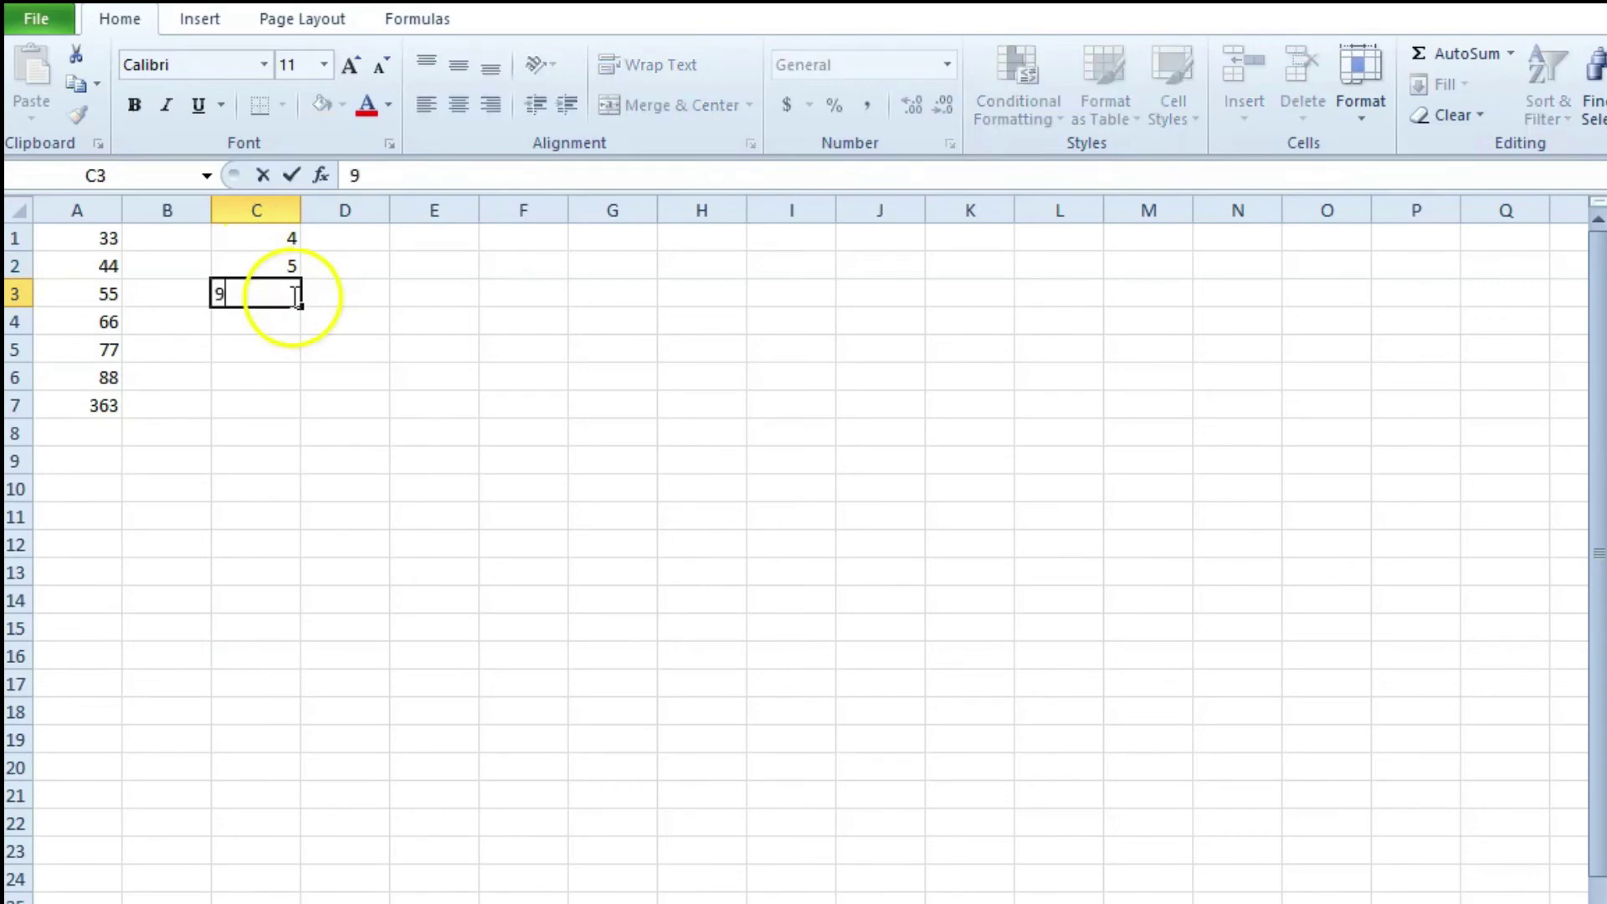
Step: Enter 4 and 5 in cells E1 and E2, and total them in E3 with the AutoSum formula =SUM(E1:E2)
click(432, 242)
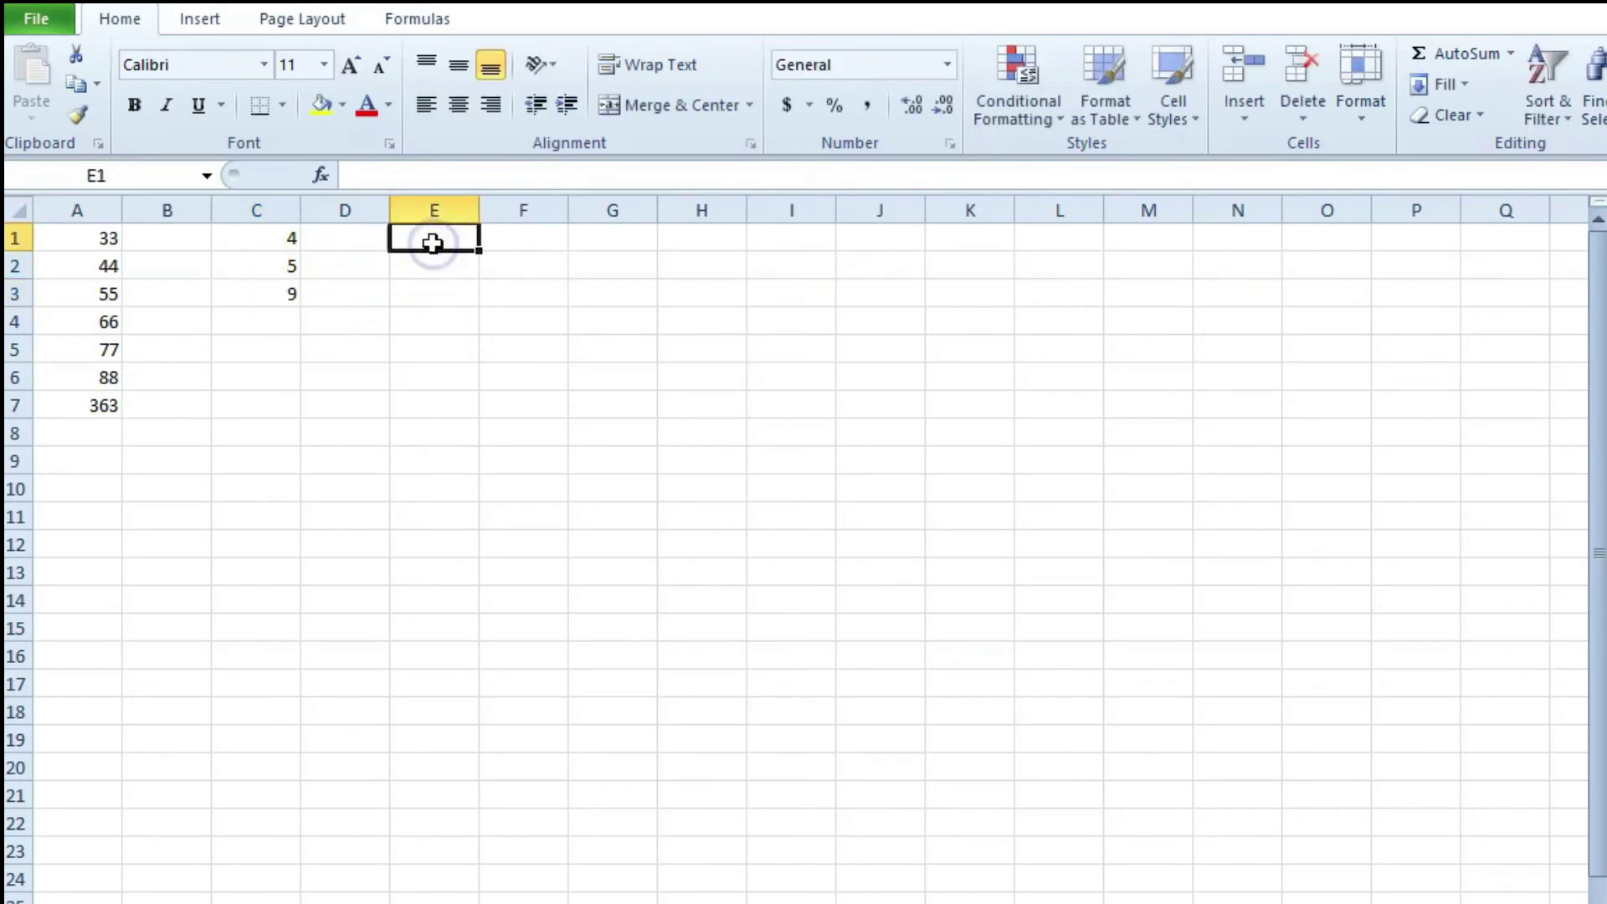
text(4)
key(Return)
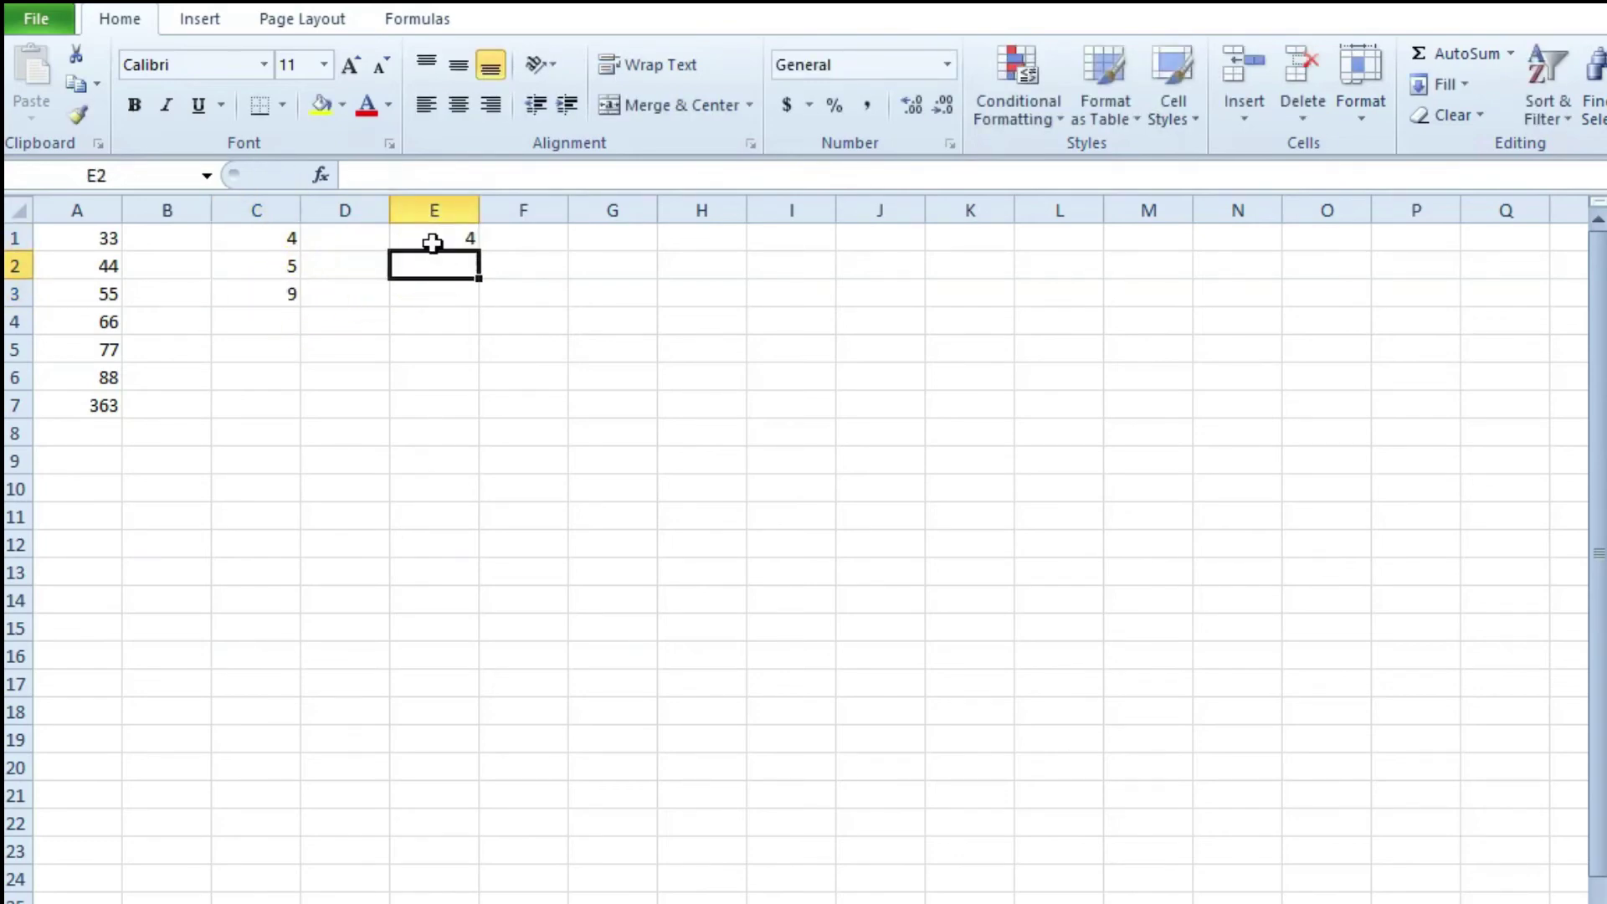
text(5)
key(Return)
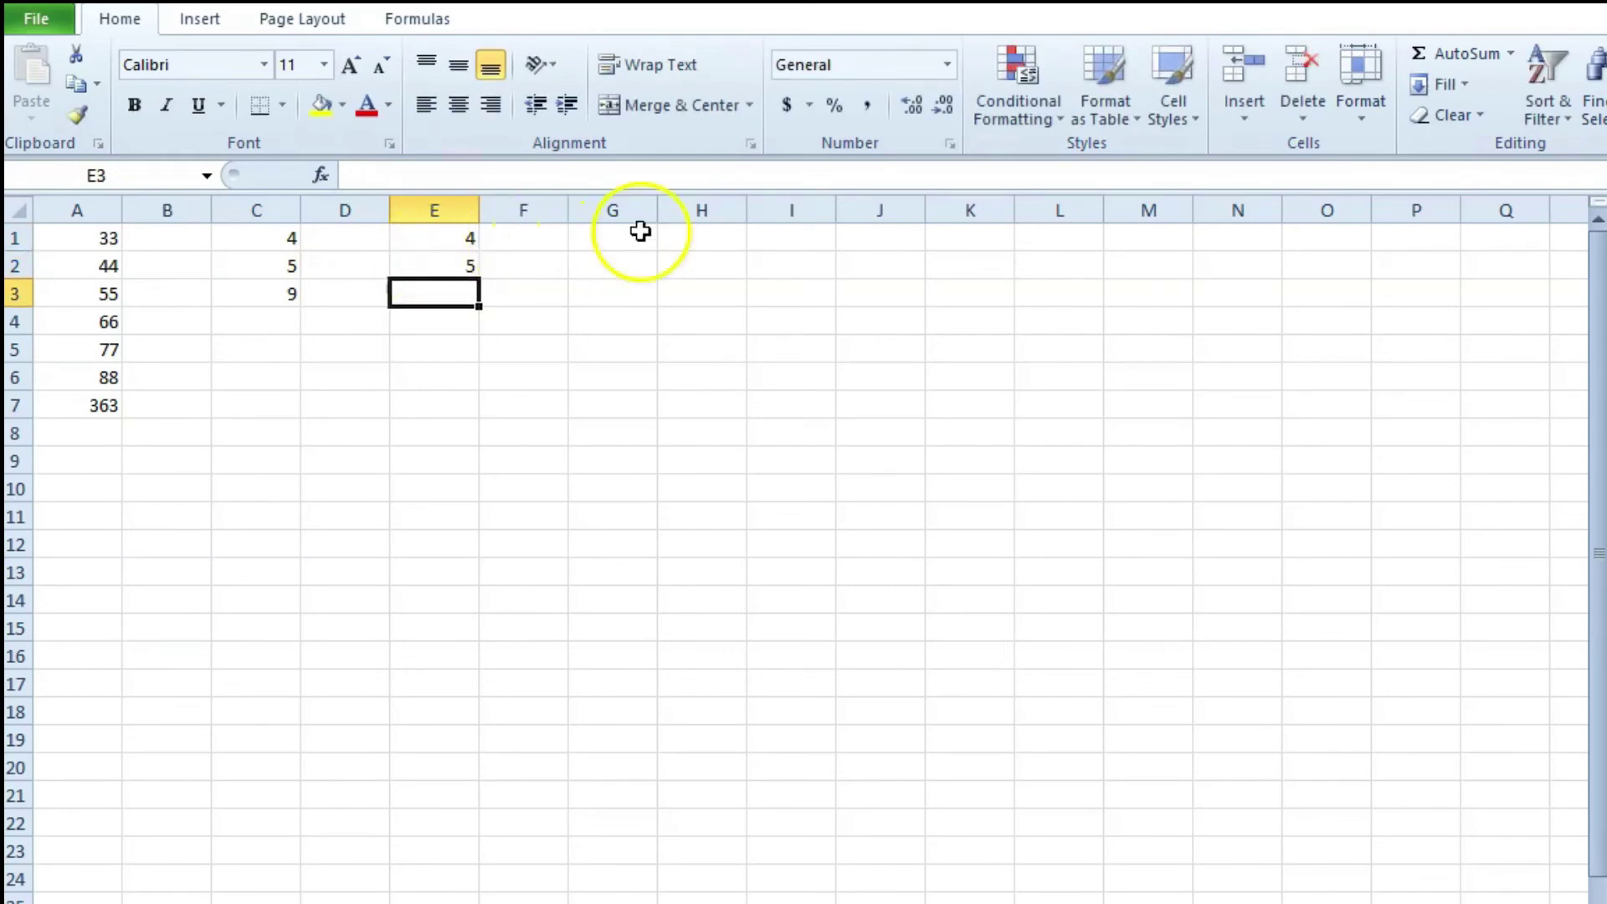
click(1453, 53)
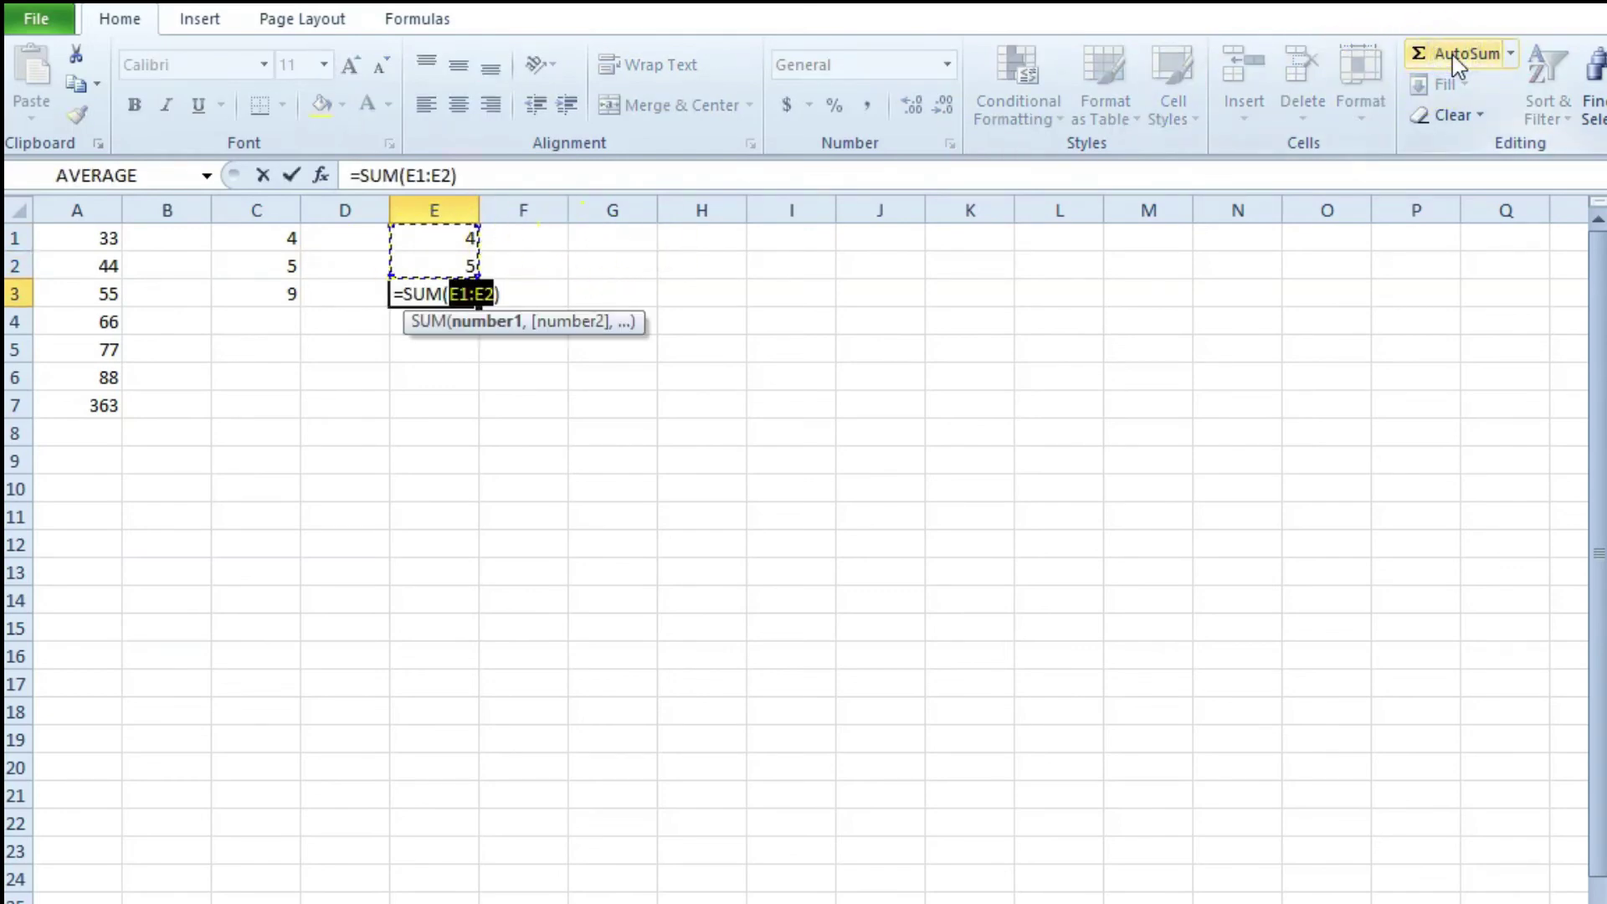
key(Return)
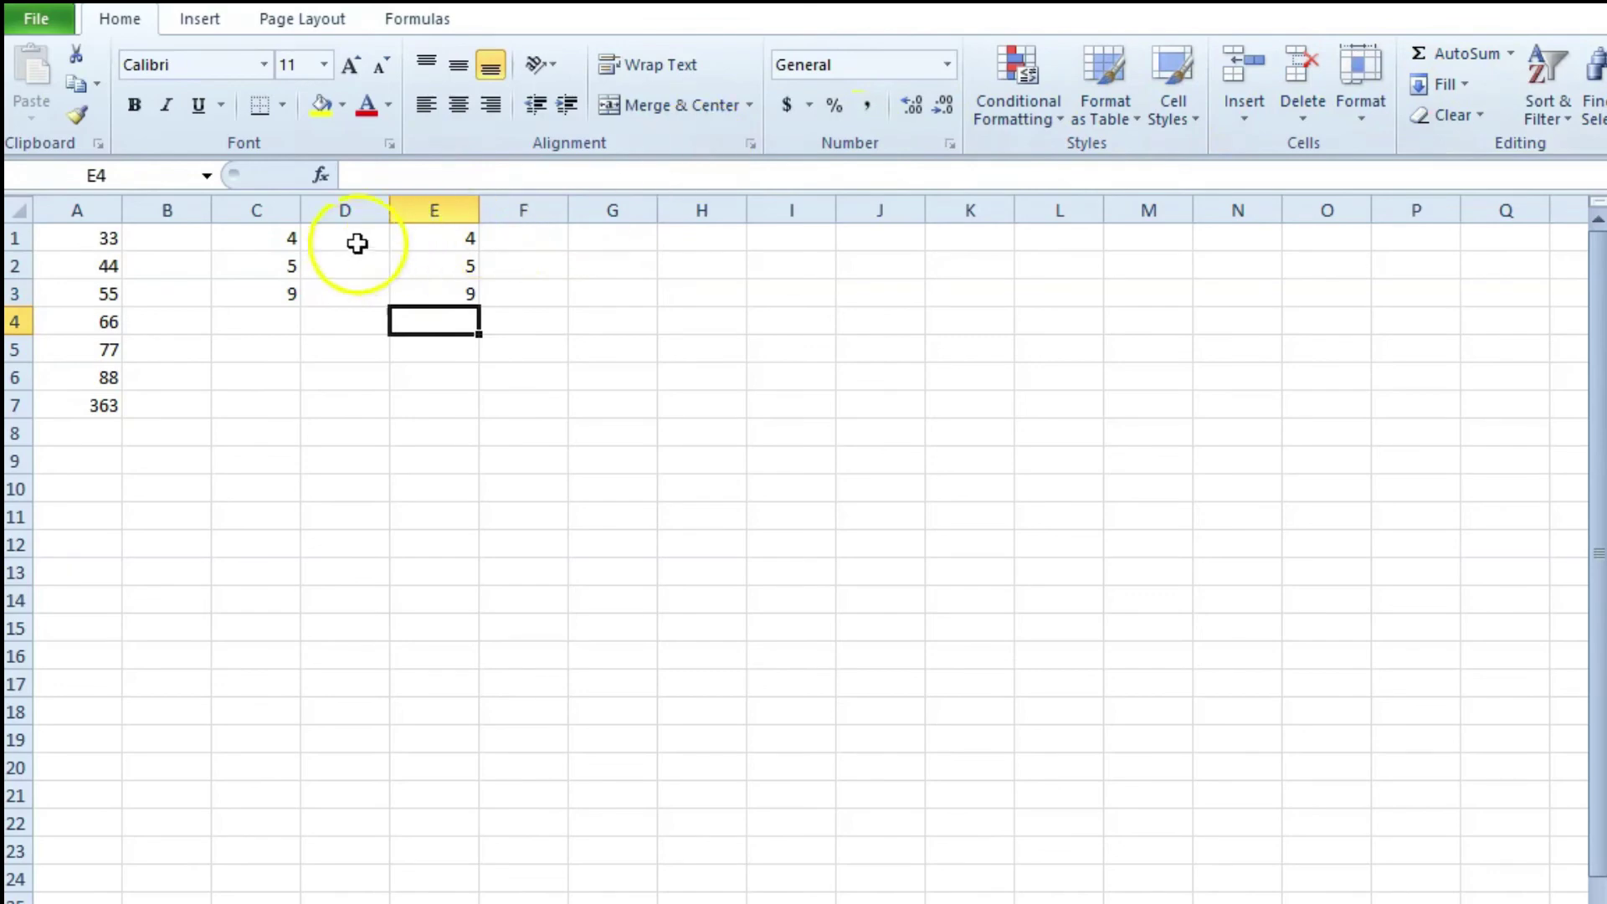
Step: Examine the underlying contents of cells C1 to C3 and E1 to E3, comparing the two totals in row 3
click(274, 245)
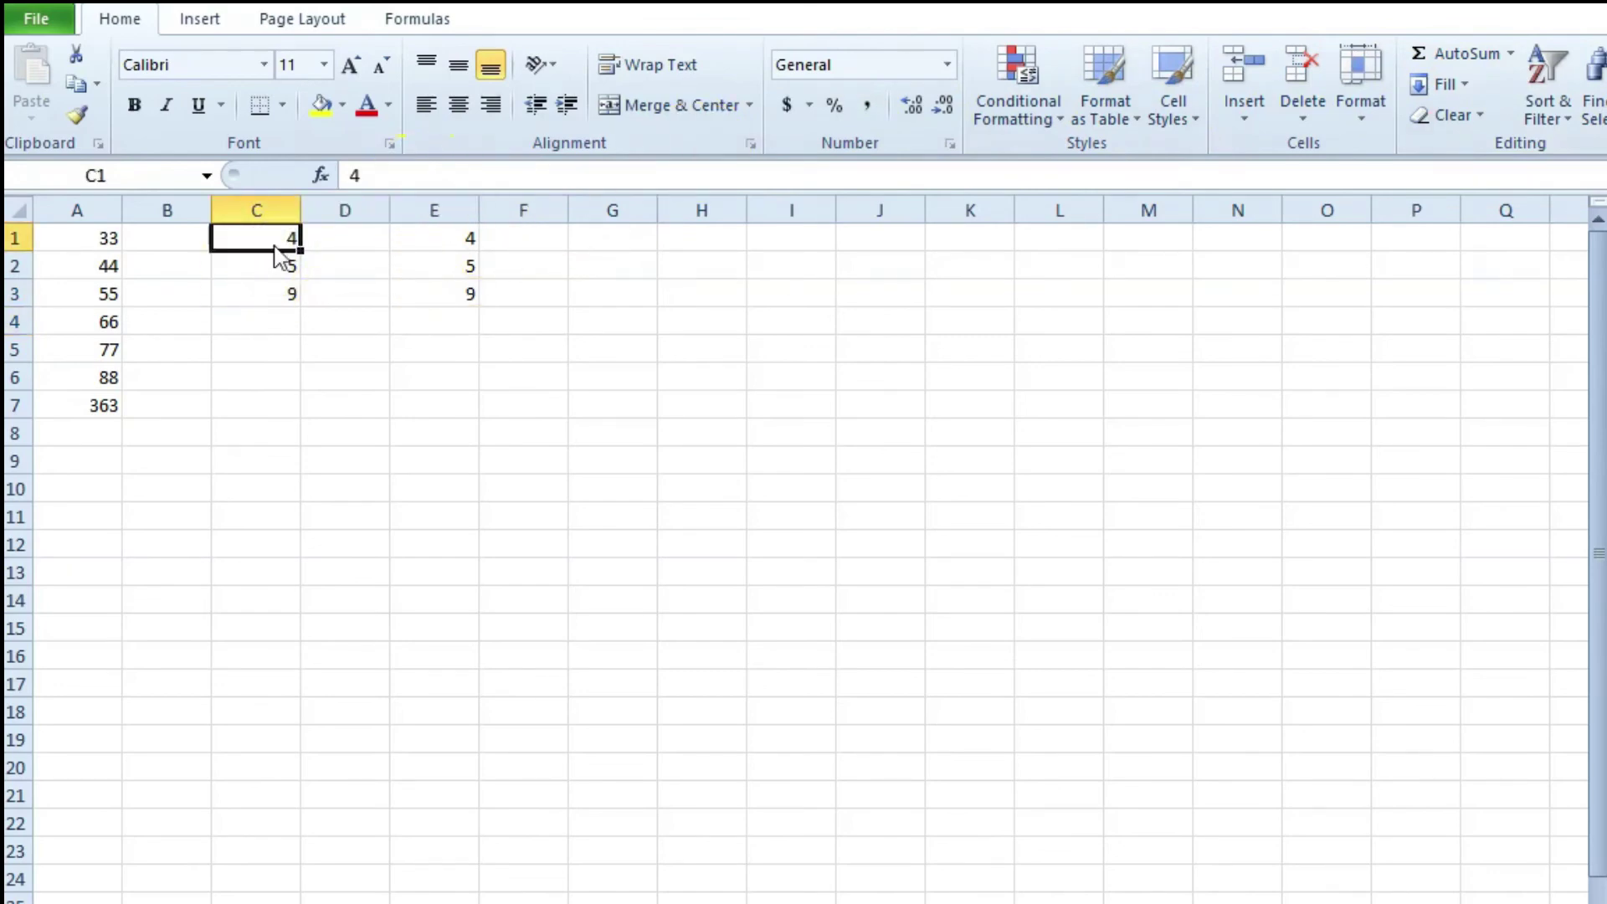
key(Down)
key(Down)
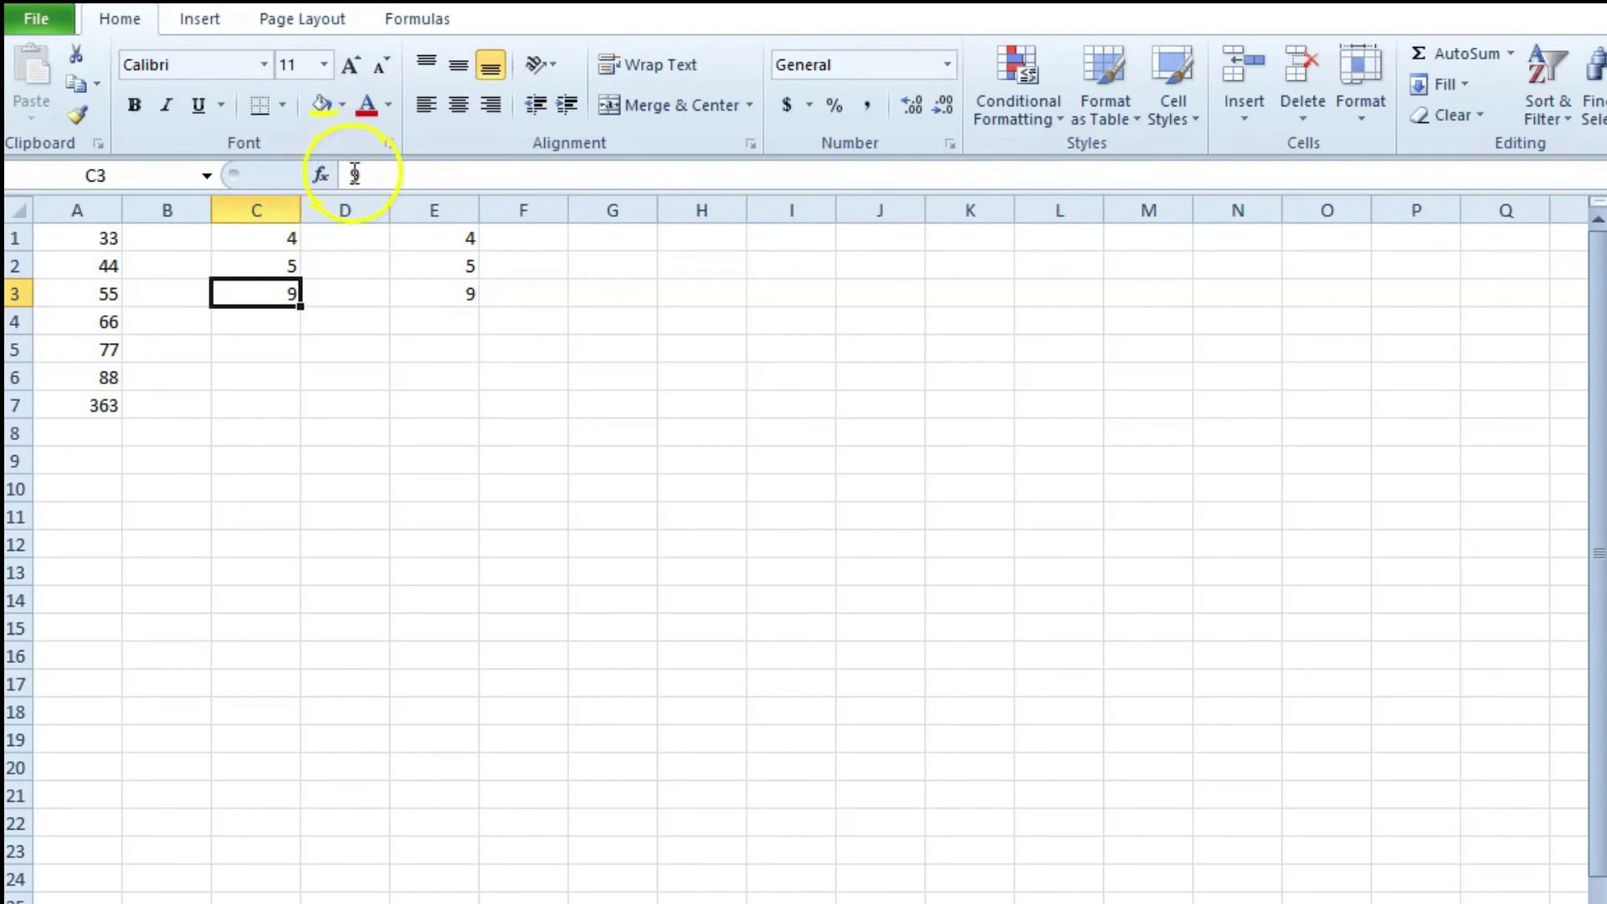
click(476, 234)
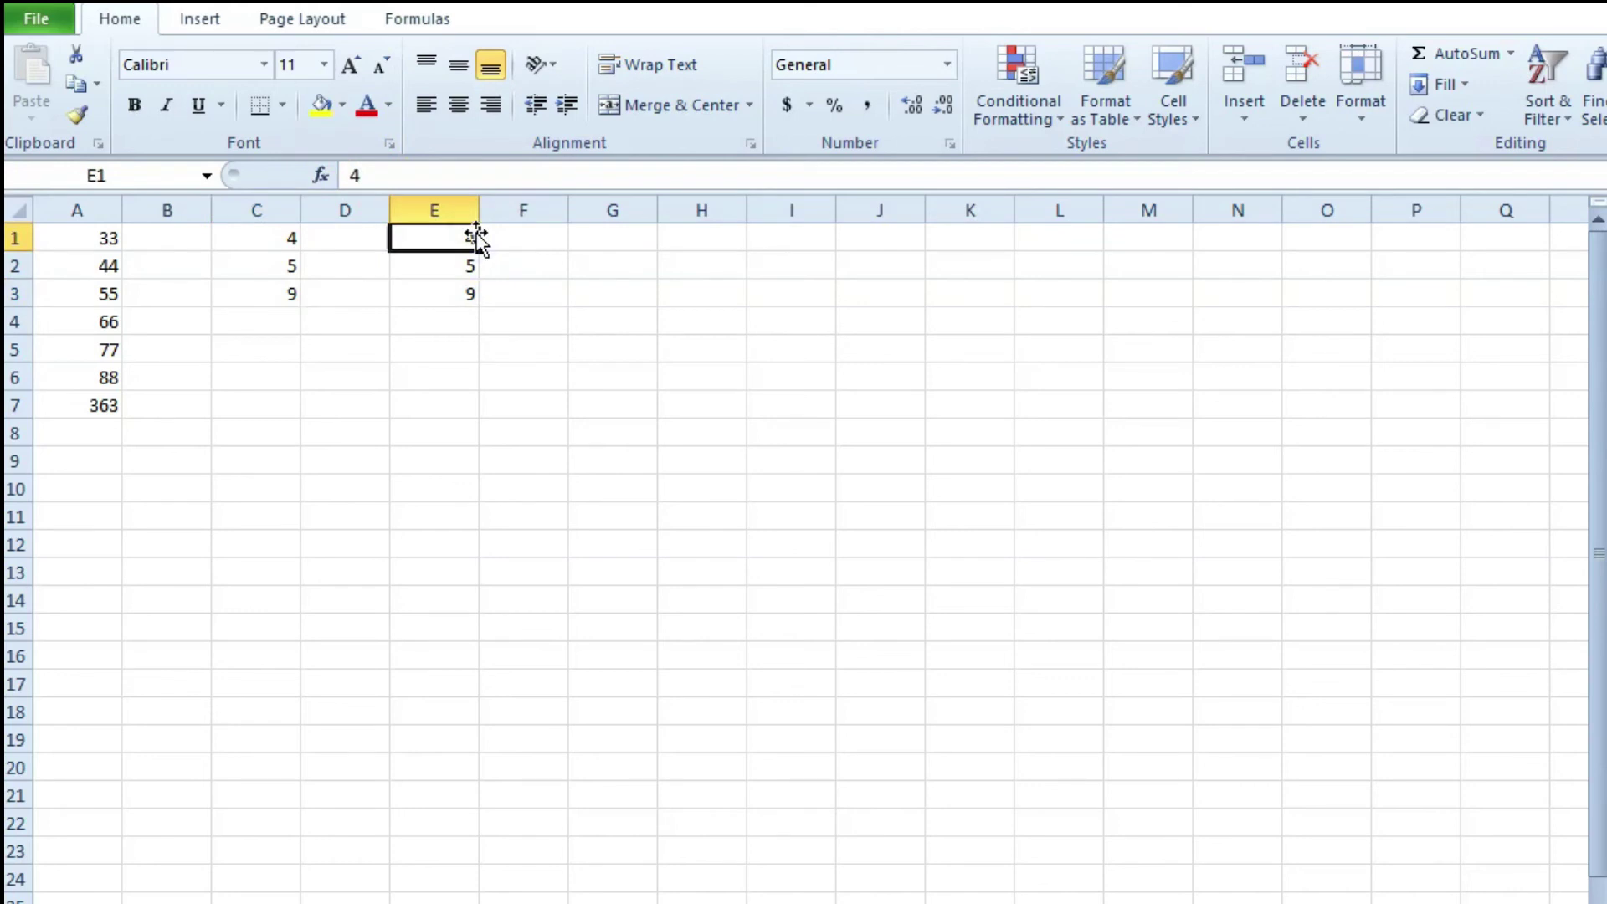
key(Return)
key(Return)
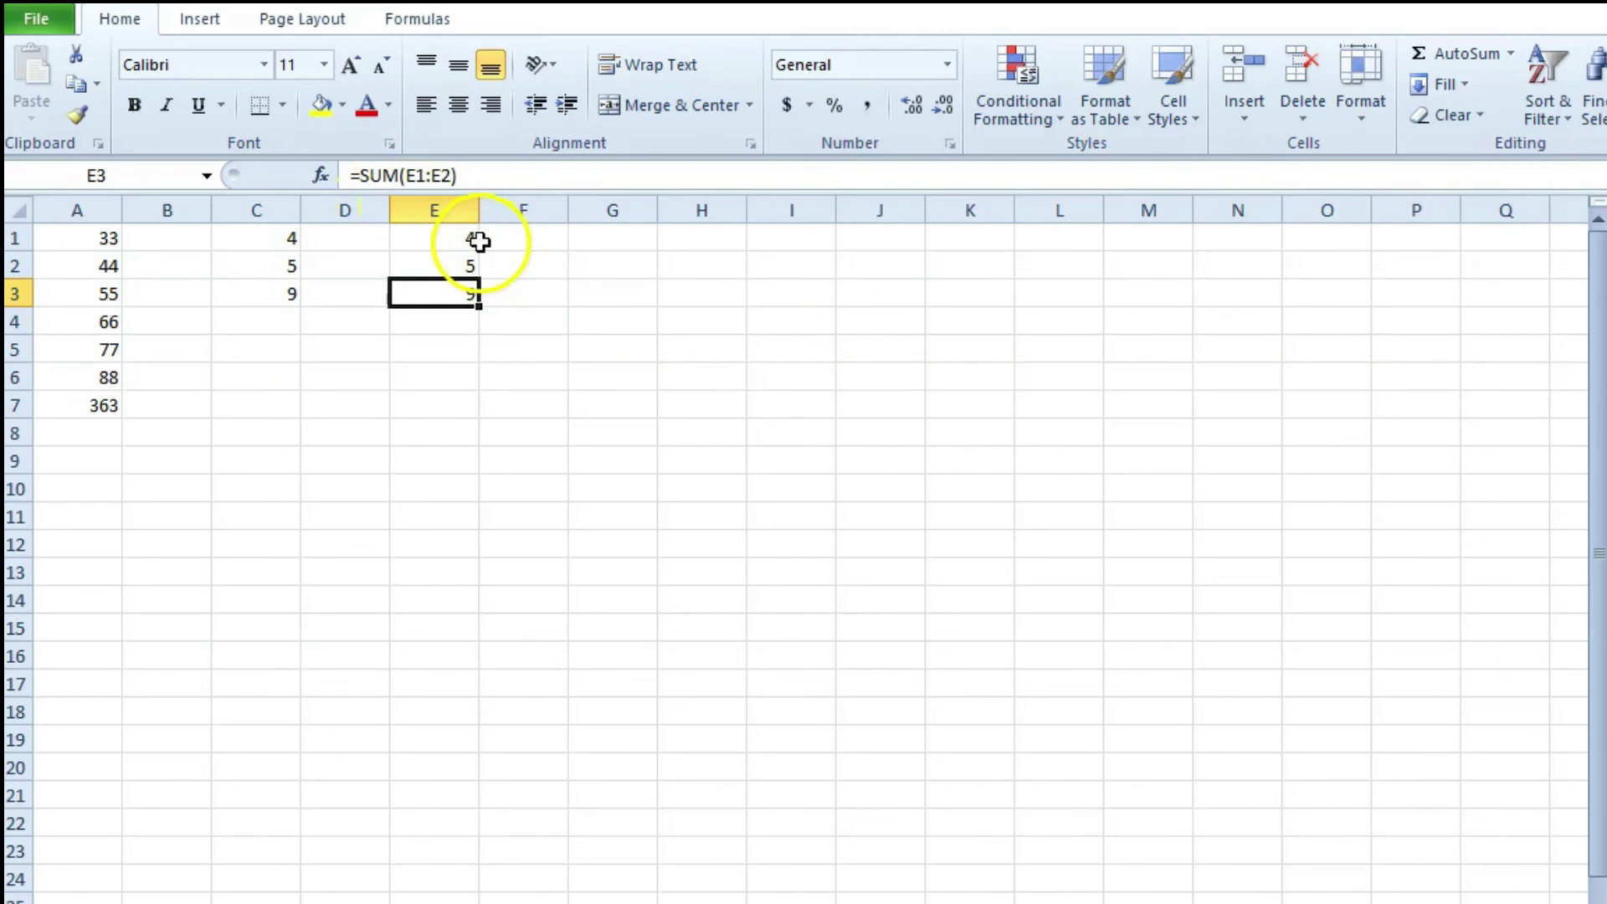
click(476, 348)
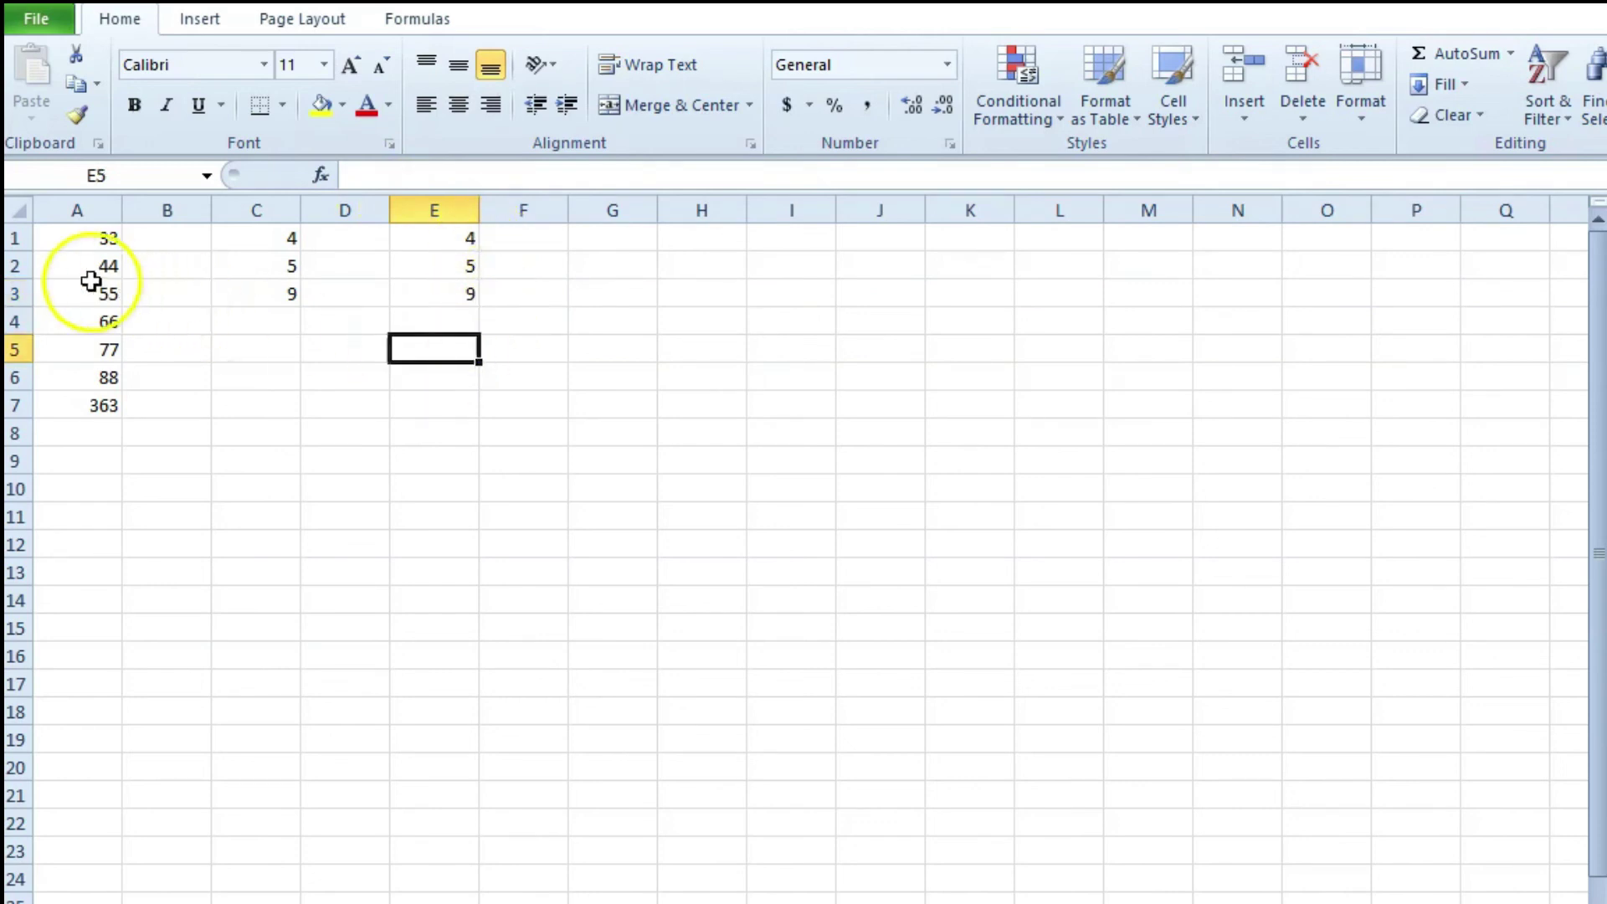
Step: Compare the underlying contents of cells A5, A6 and A7 with those of C3 and E3 to tell formulas from plain numbers
click(99, 408)
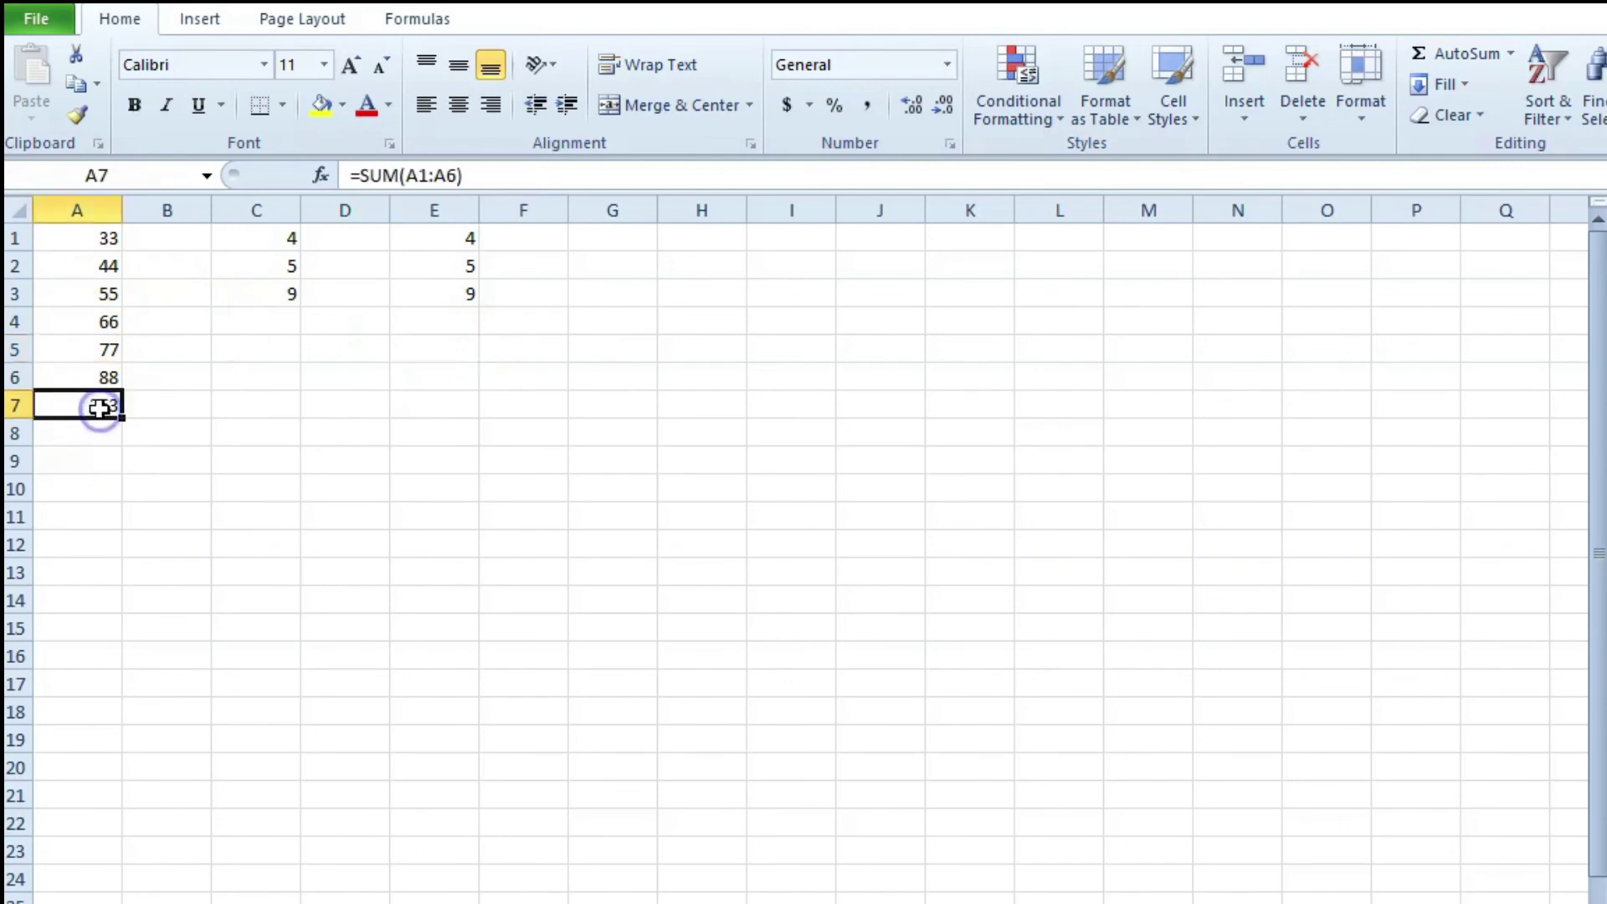
click(99, 377)
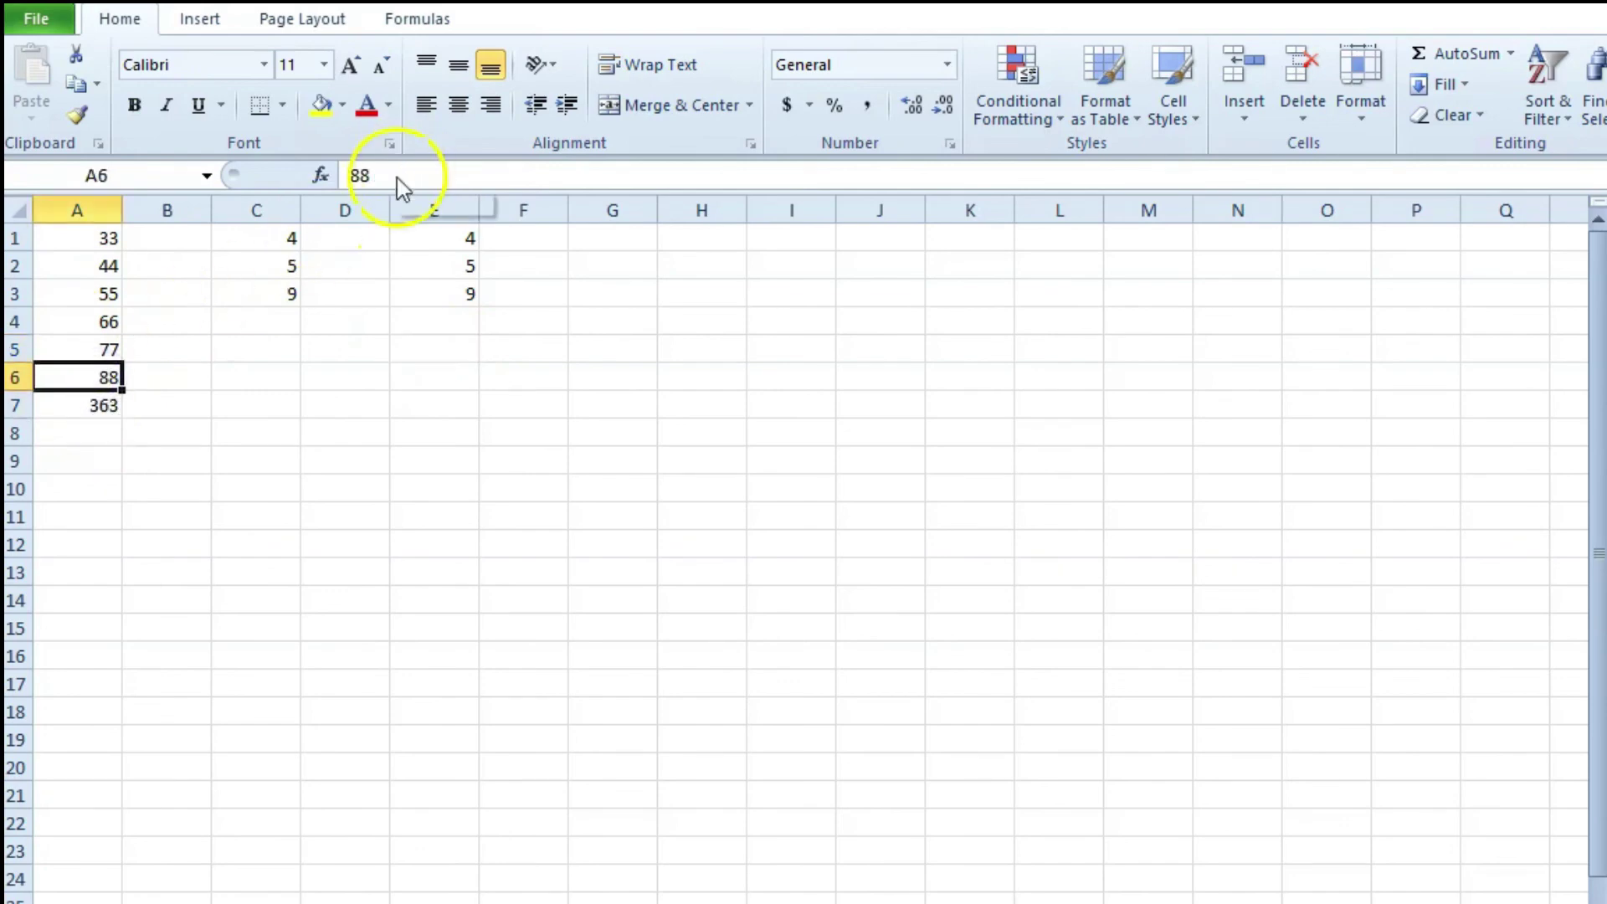
click(52, 349)
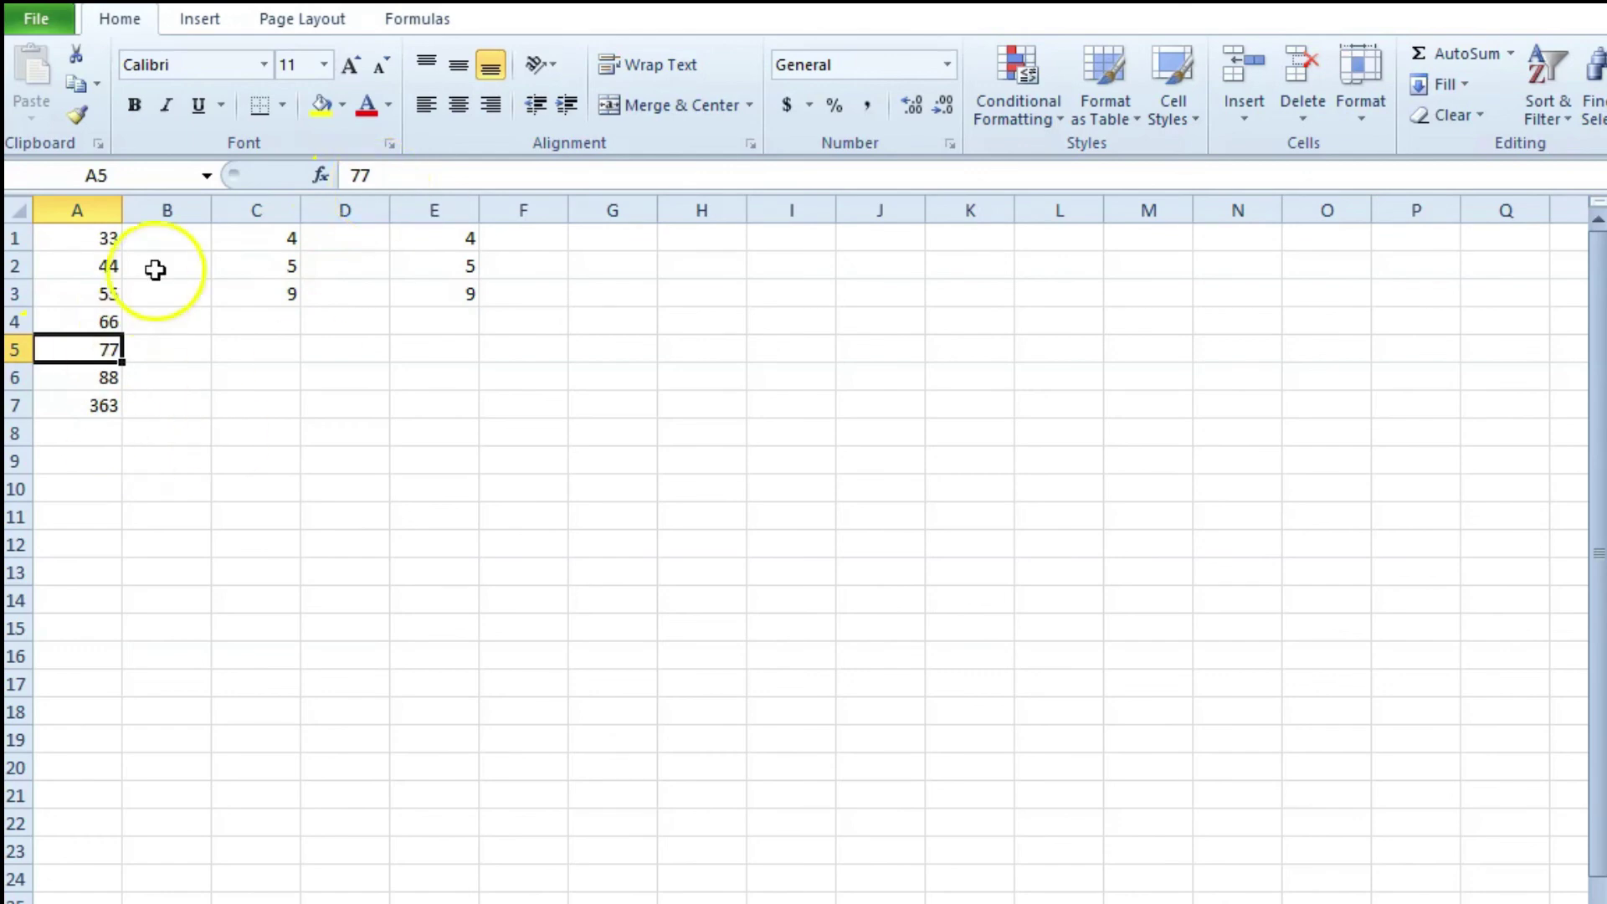
click(111, 405)
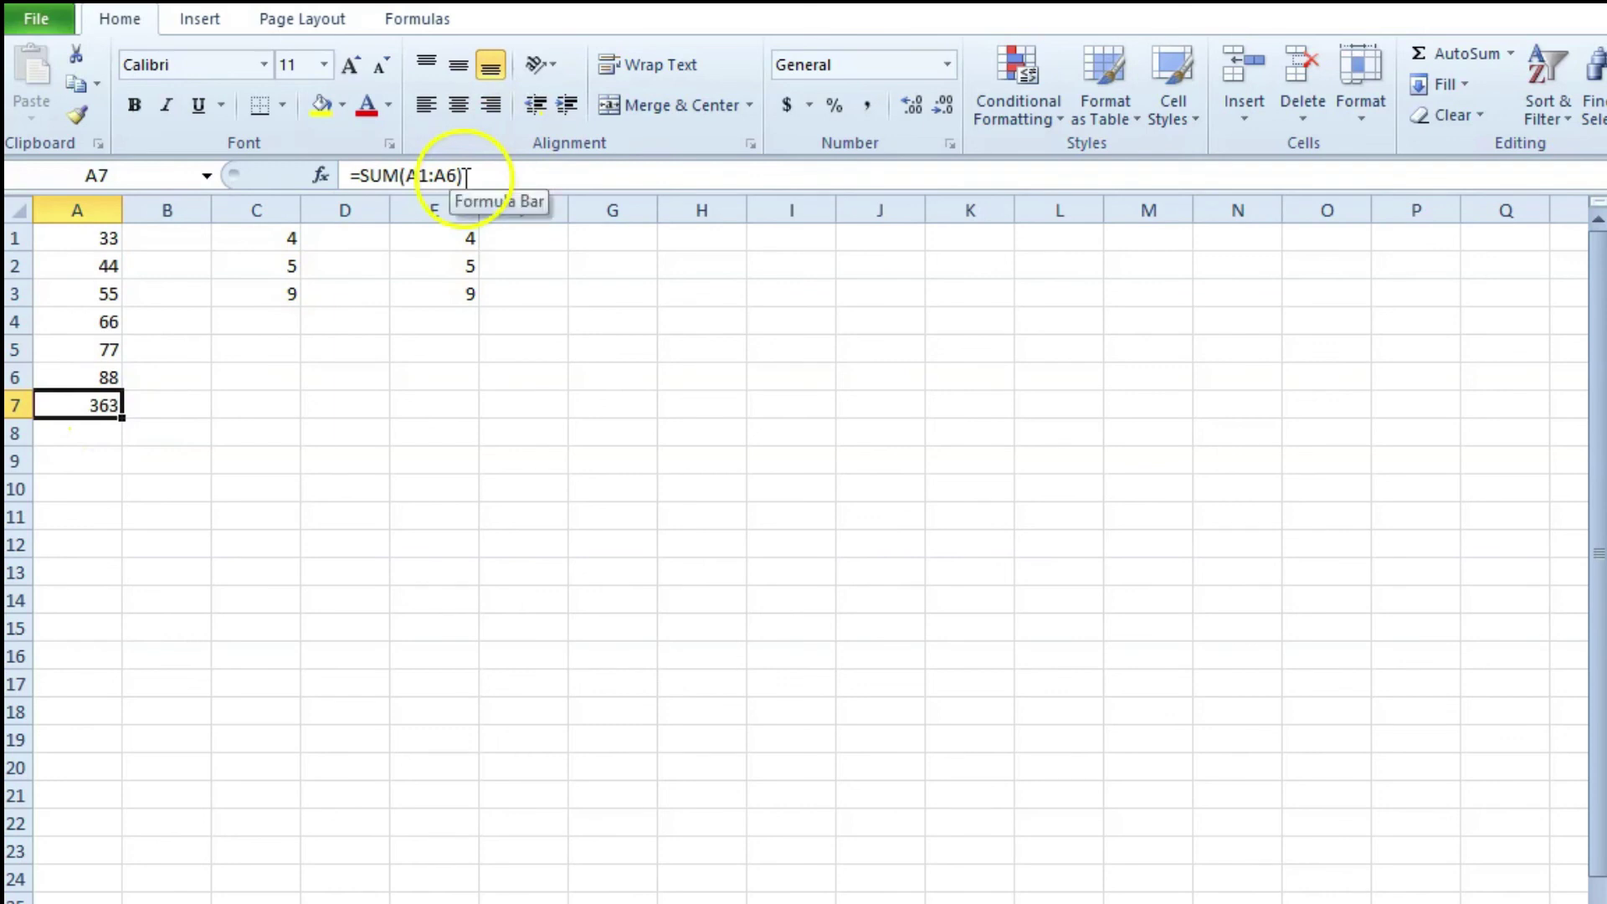
click(287, 297)
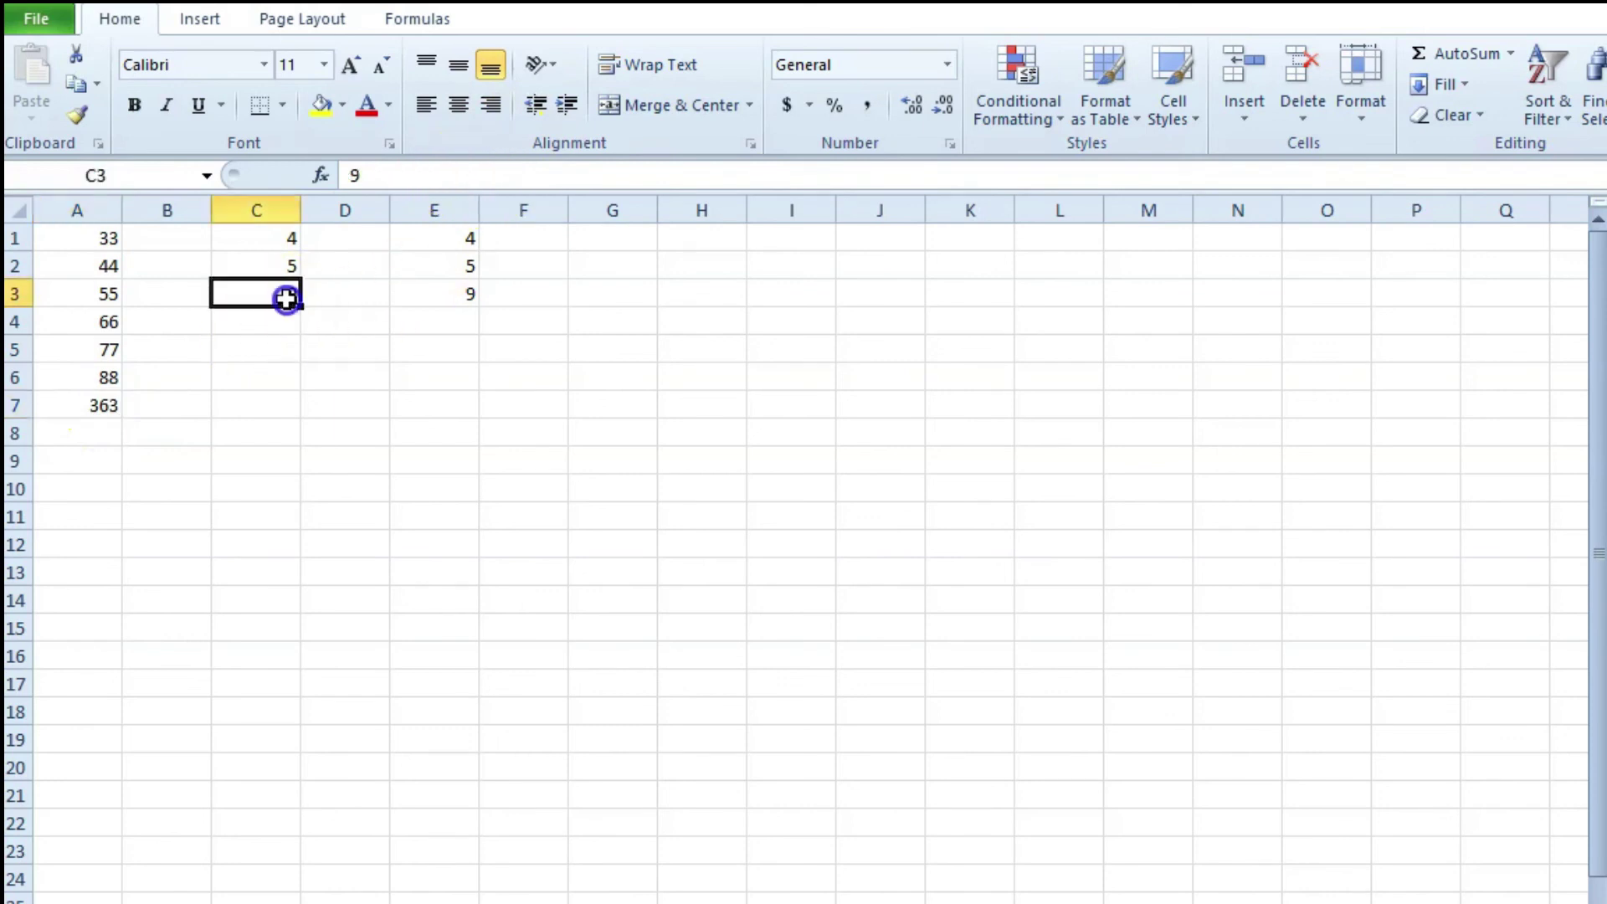
click(429, 296)
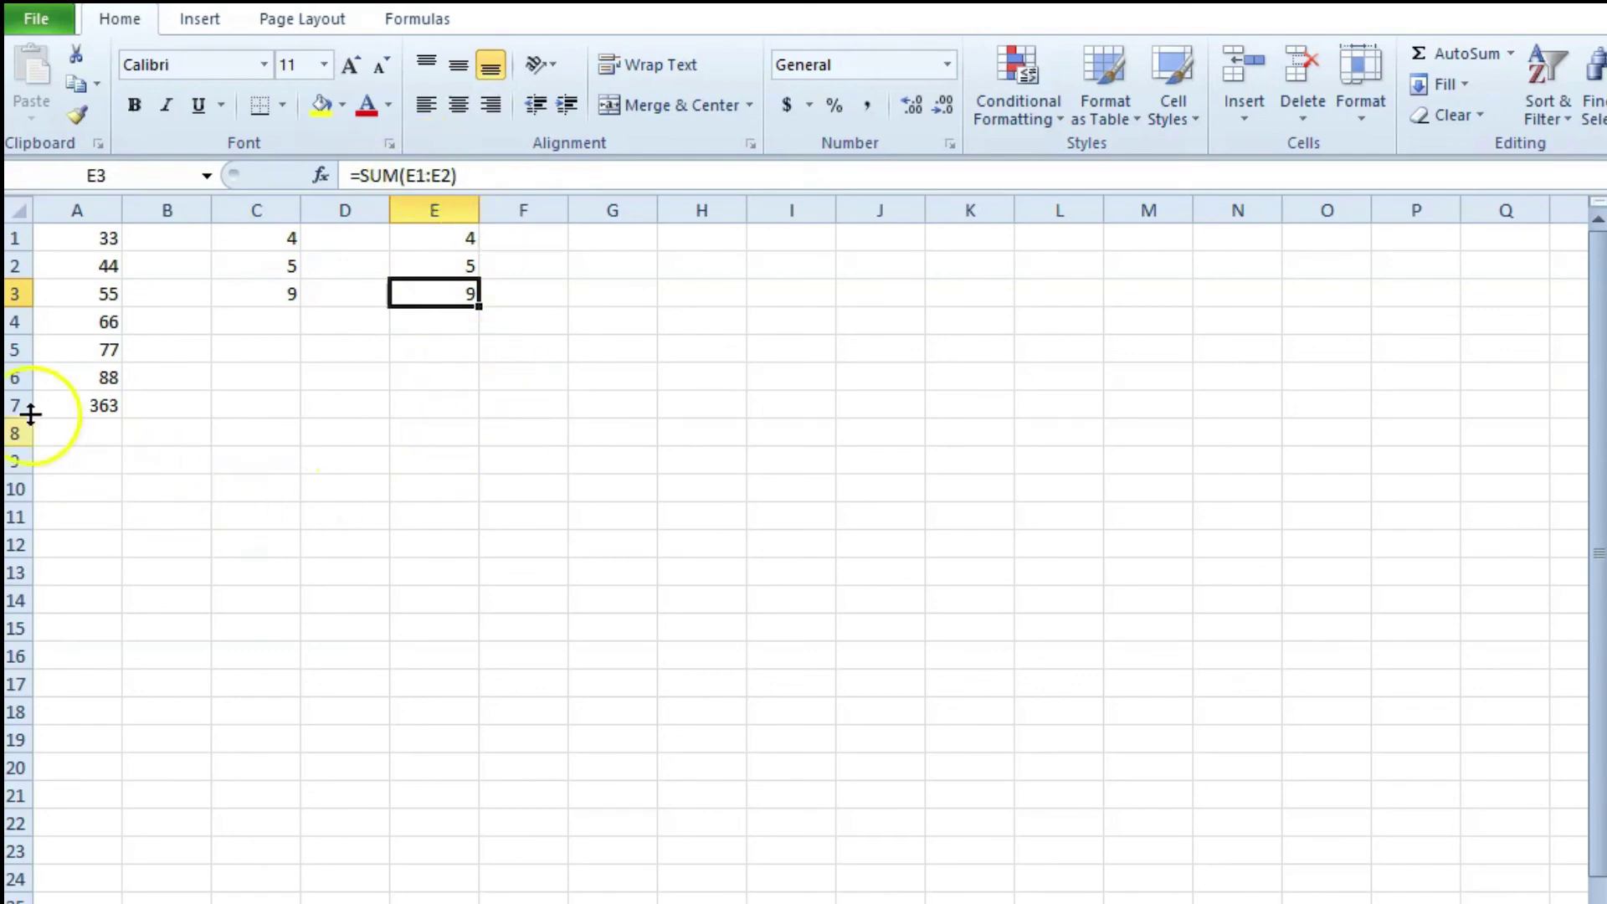
Step: Clear all contents from the range A1 to F10 and select cell A1
drag(72, 239, 520, 499)
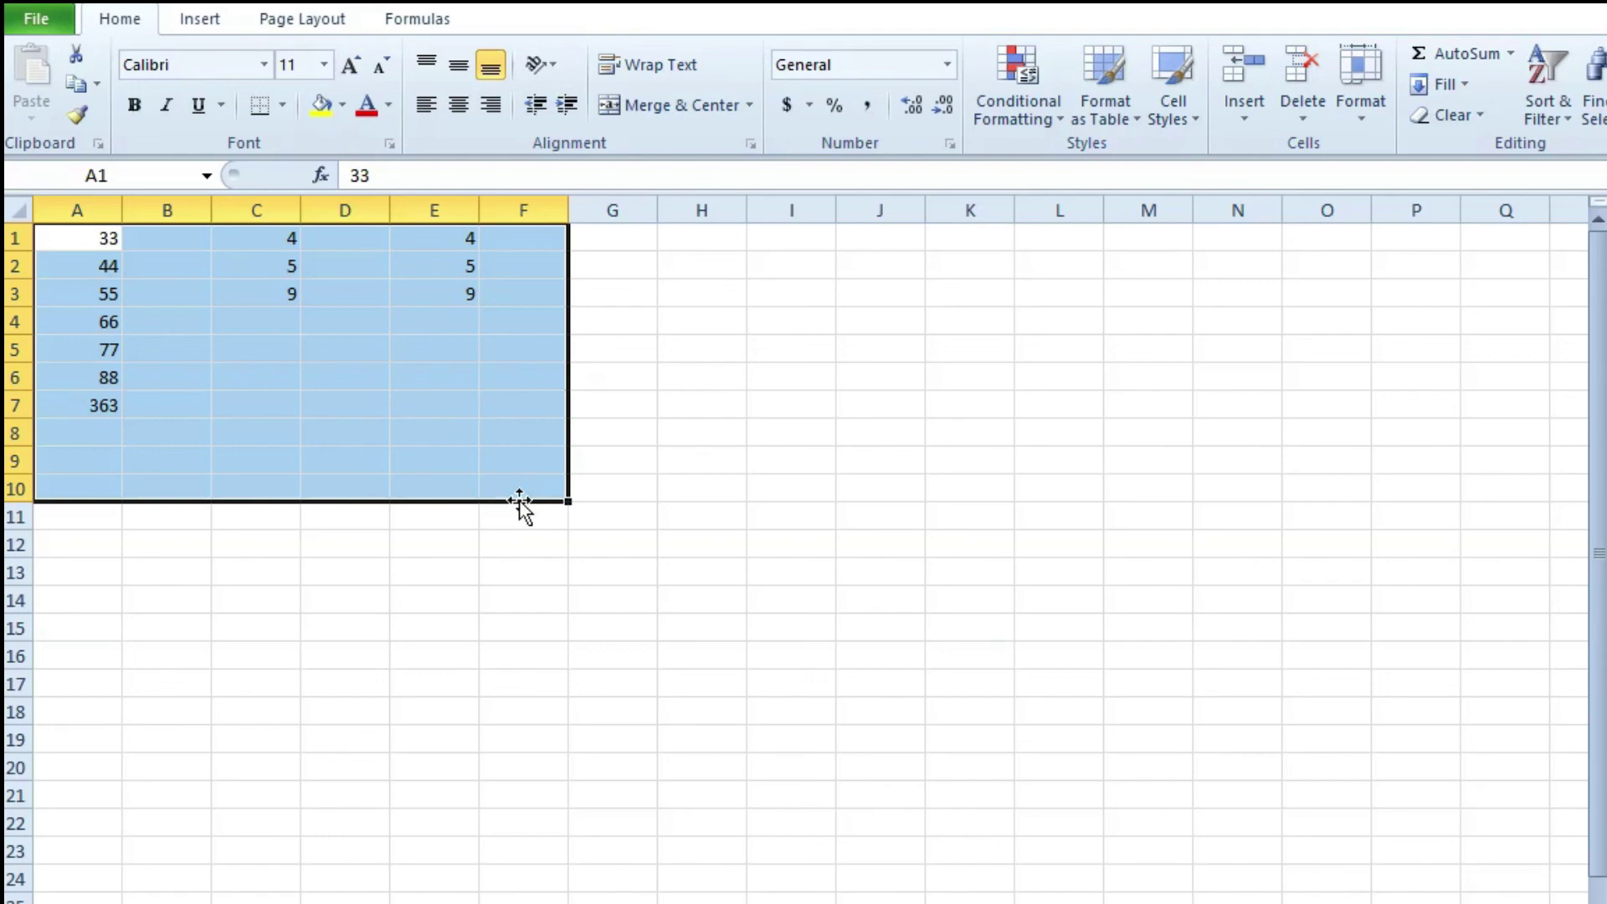
key(Delete)
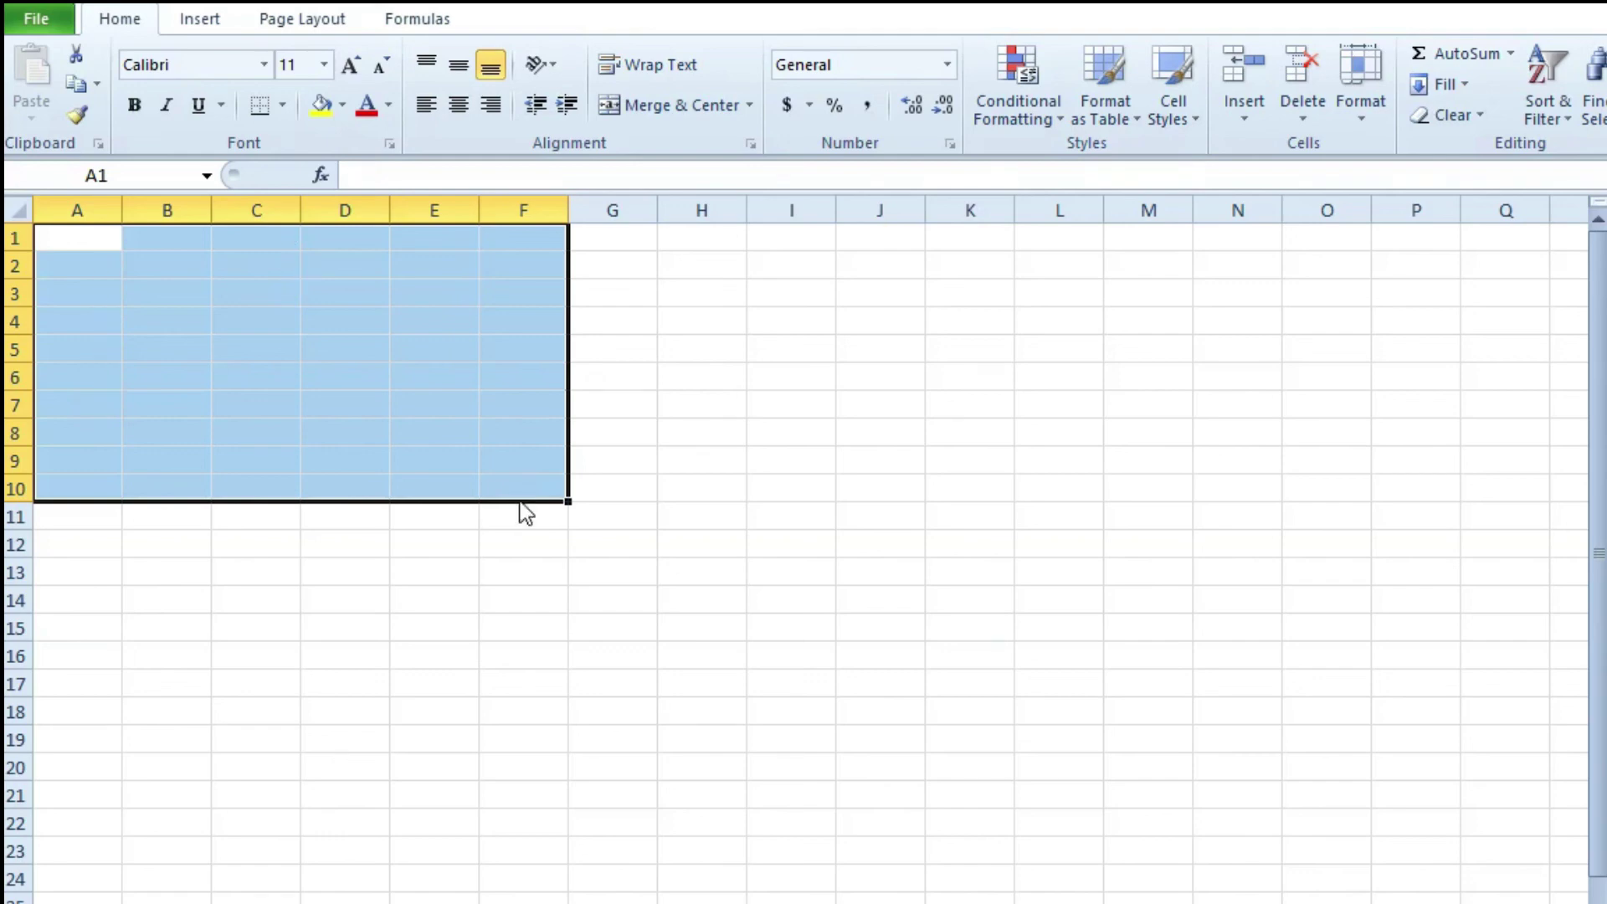
click(94, 248)
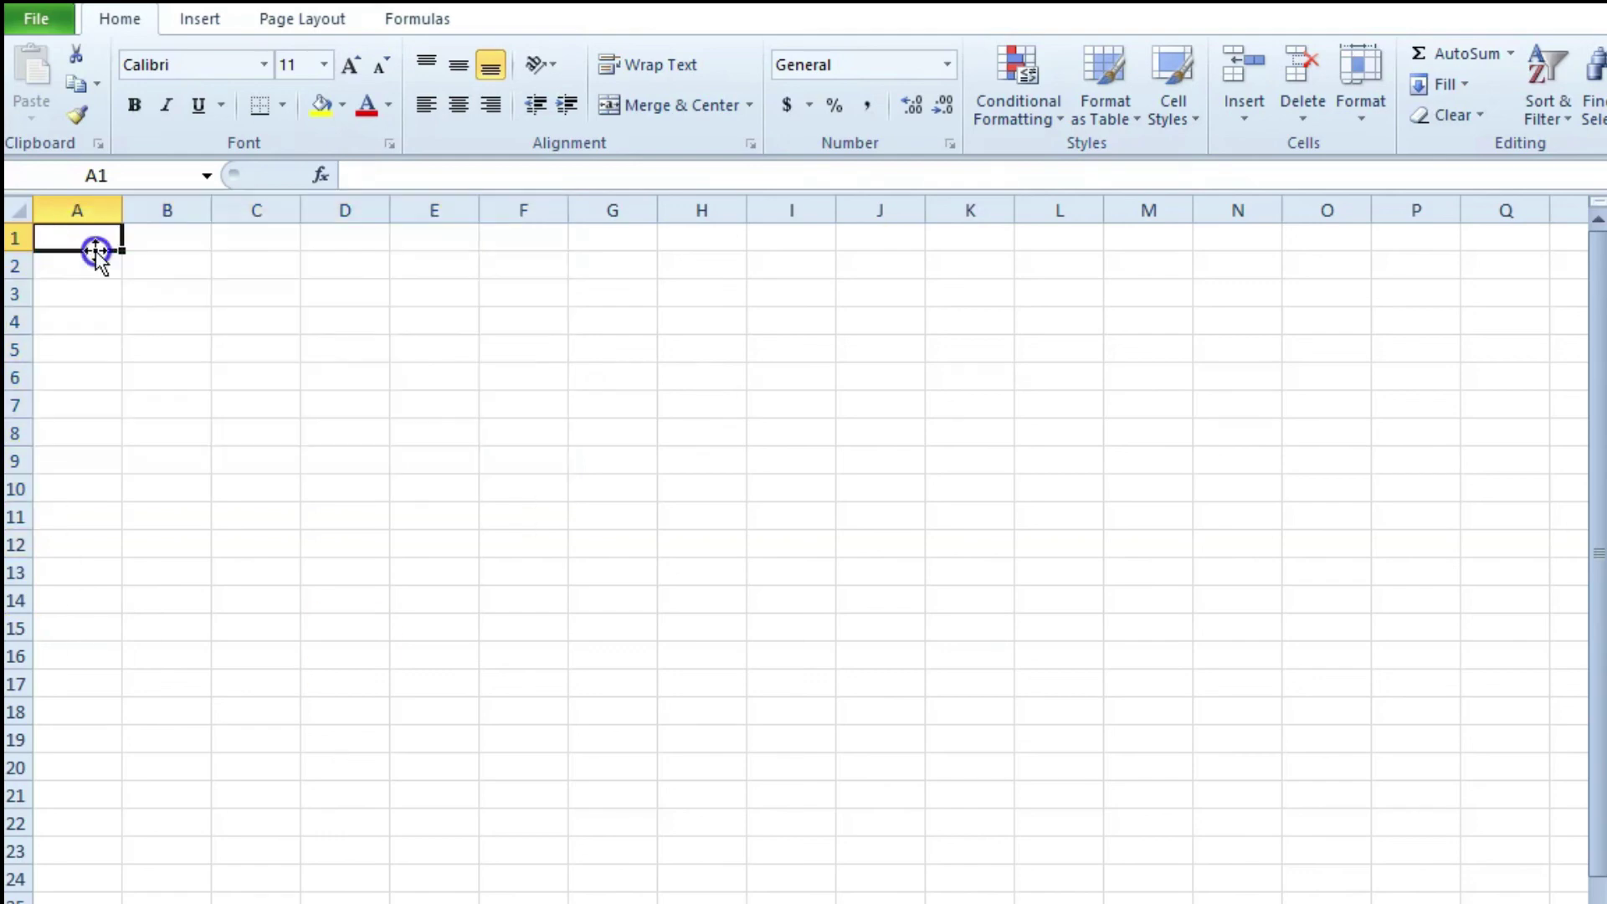